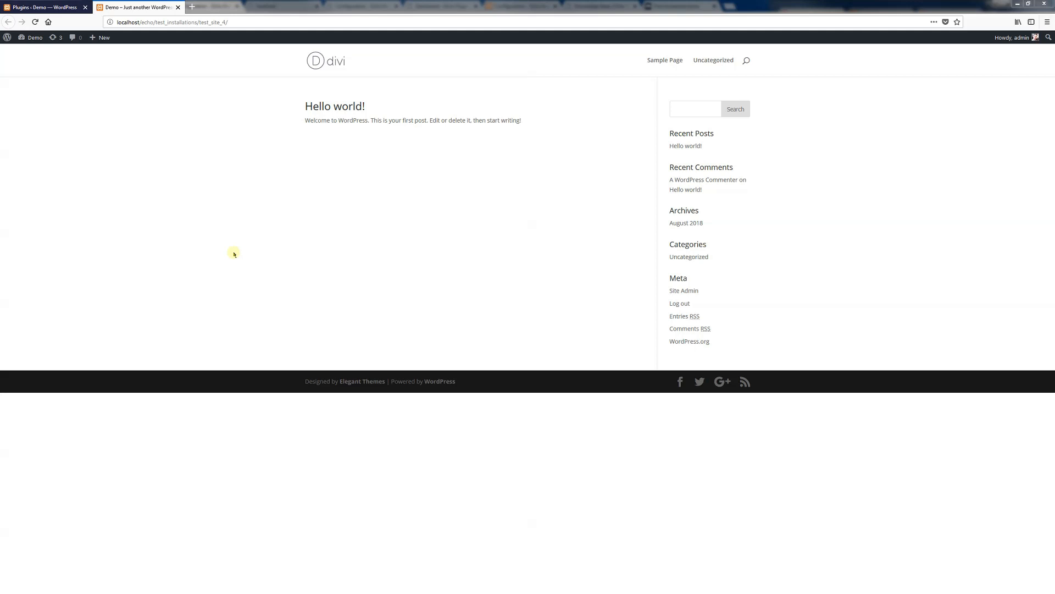
- Activate the Knowledge Base for Documents and FAQs plugin and open the knowledge base configuration
left_click(59, 9)
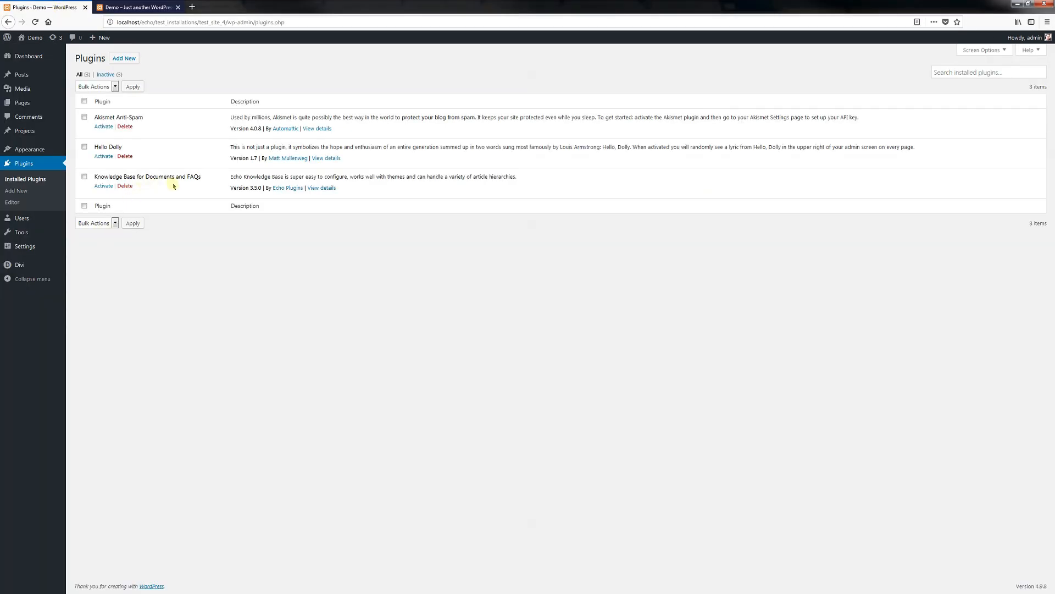
left_click(102, 186)
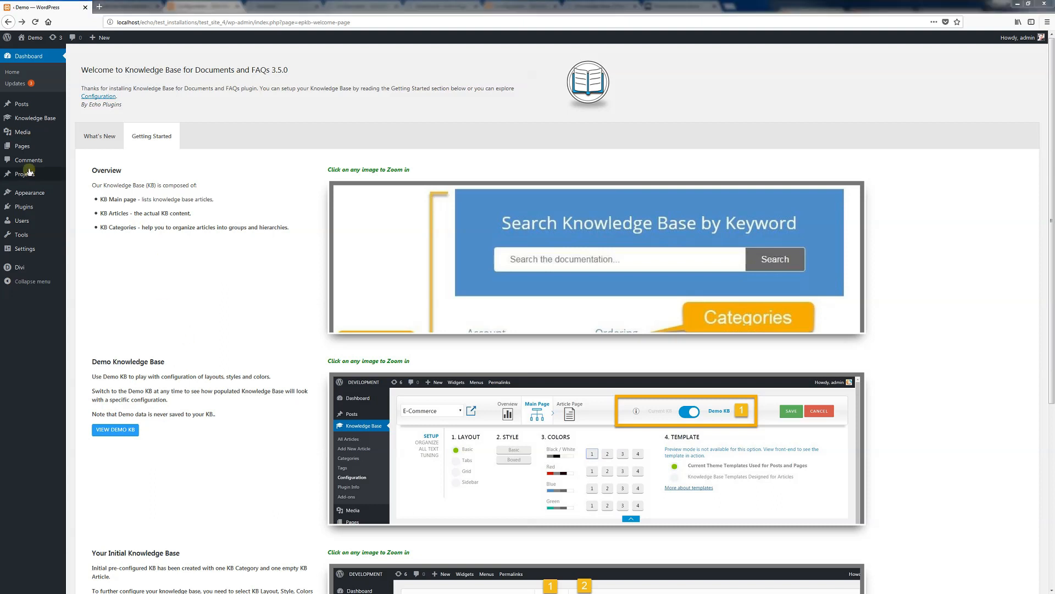
mouse_move(38, 118)
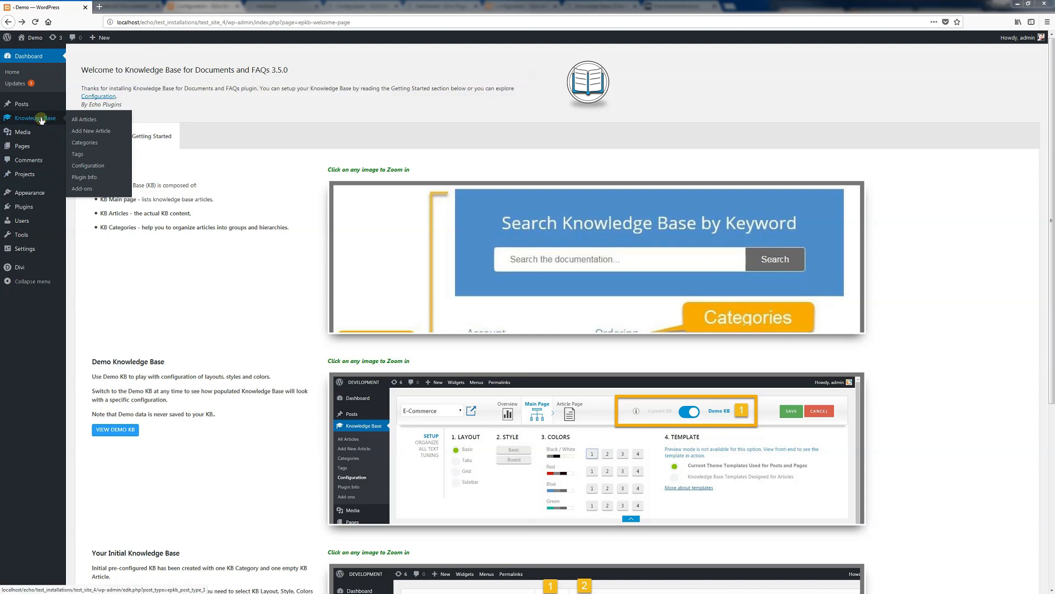
left_click(96, 168)
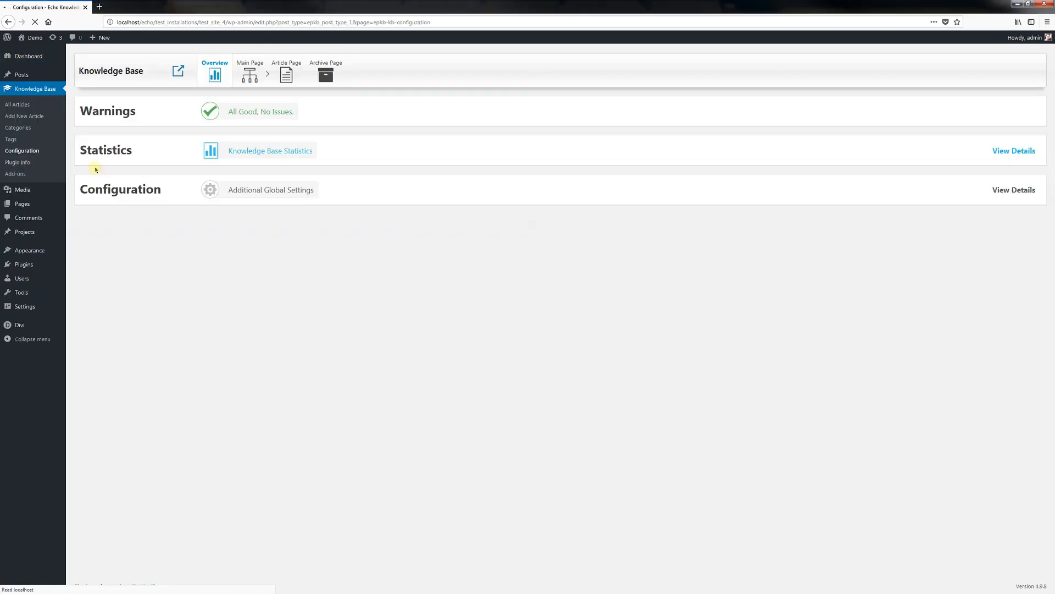
- View the live Knowledge Base page, then open it for editing to examine the shortcode in its content
left_click(183, 74)
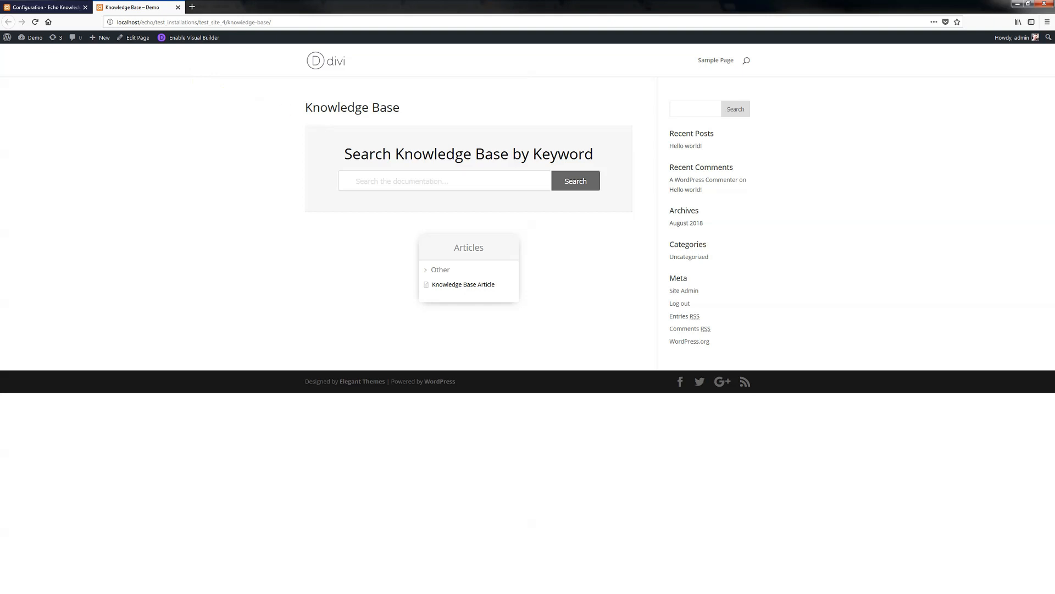
left_click_drag(305, 108, 346, 125)
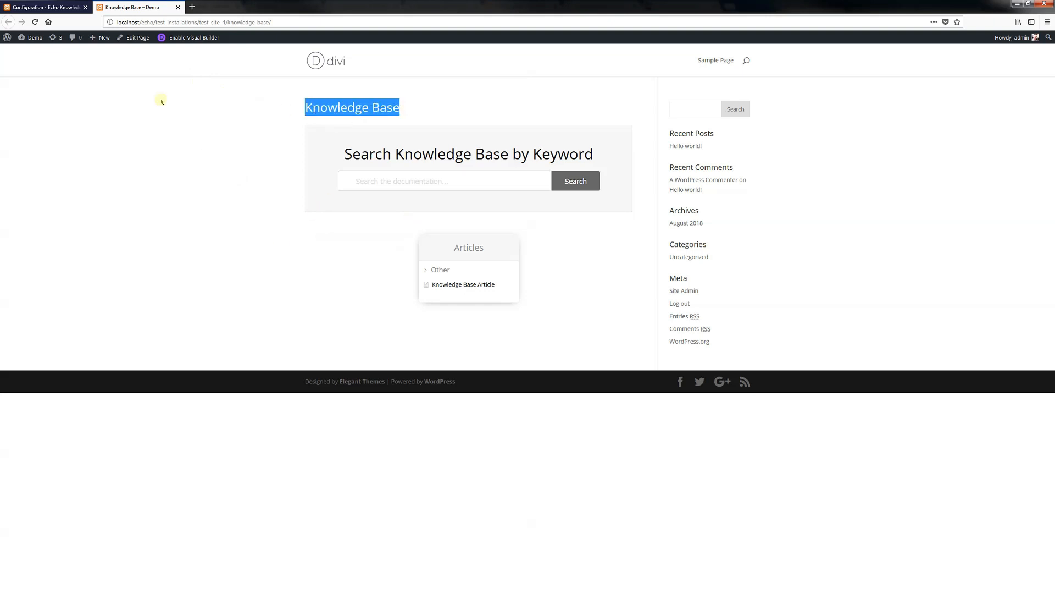
left_click(128, 39)
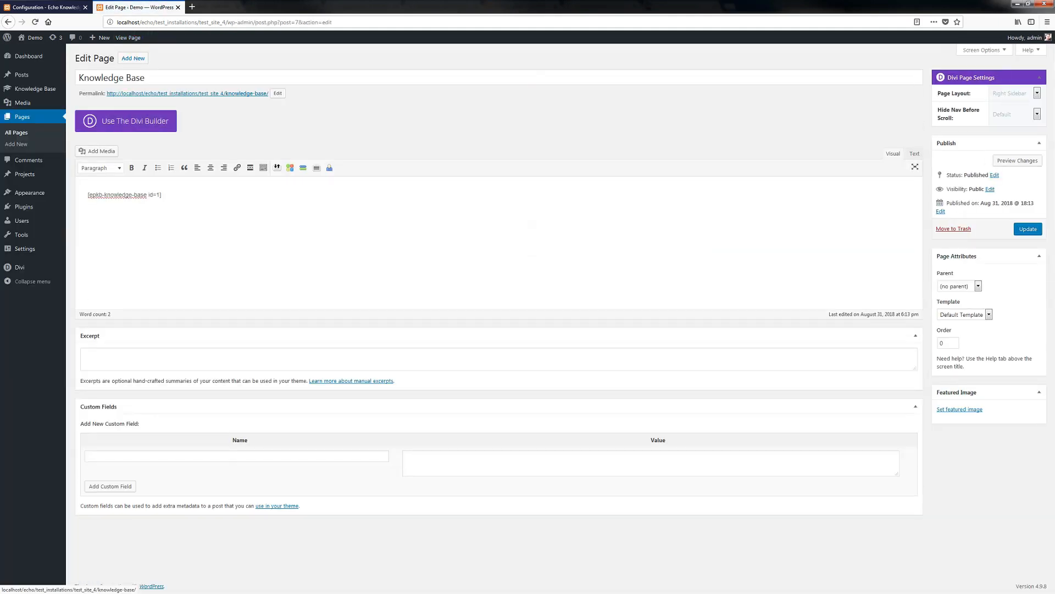
left_click_drag(88, 195, 162, 195)
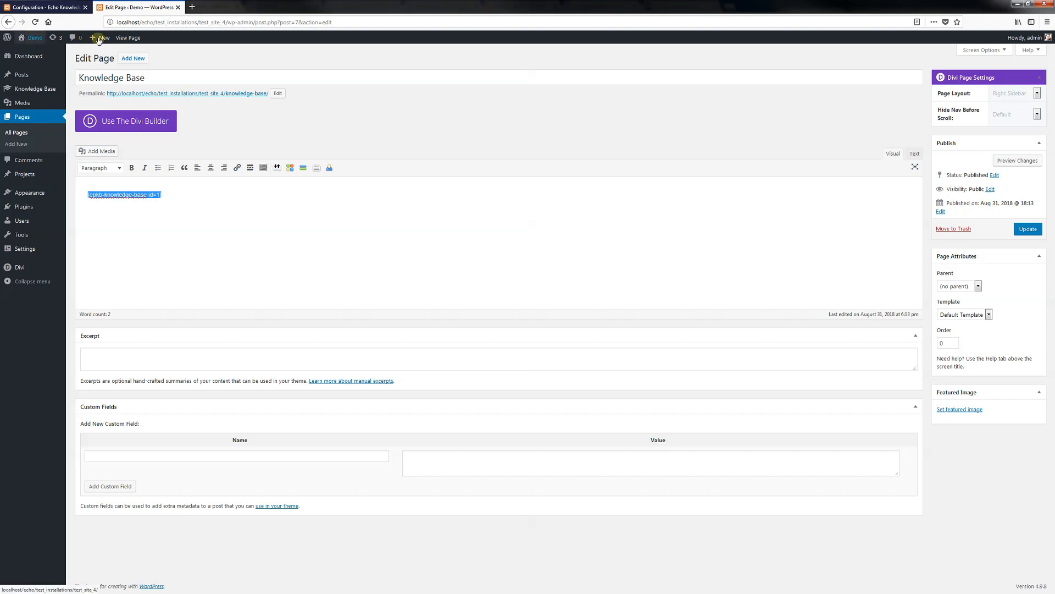
- Open the live view of the Knowledge Base page in a separate tab, keeping its editor open
left_click(129, 39)
right_click(138, 38)
left_click(151, 43)
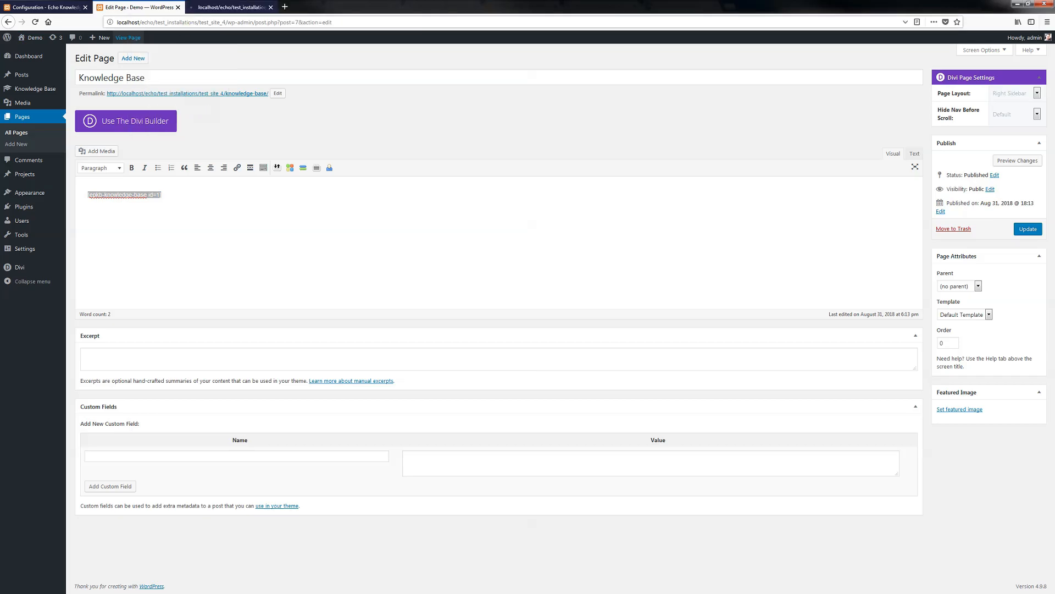
left_click(231, 8)
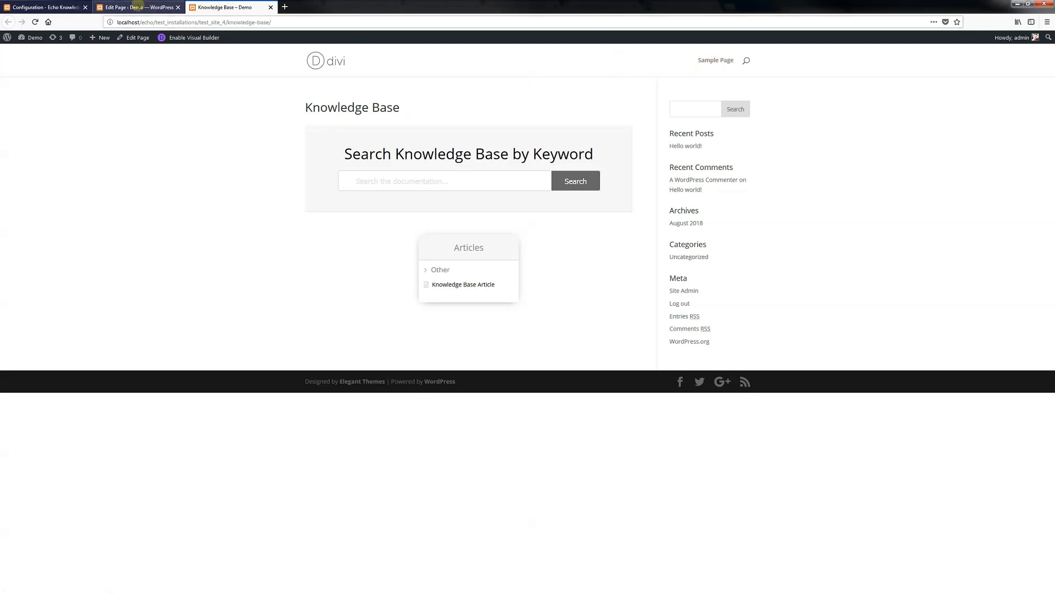
- Add the Knowledge Base page to the Main navigation menu in the admin area and save the menu
left_click(54, 8)
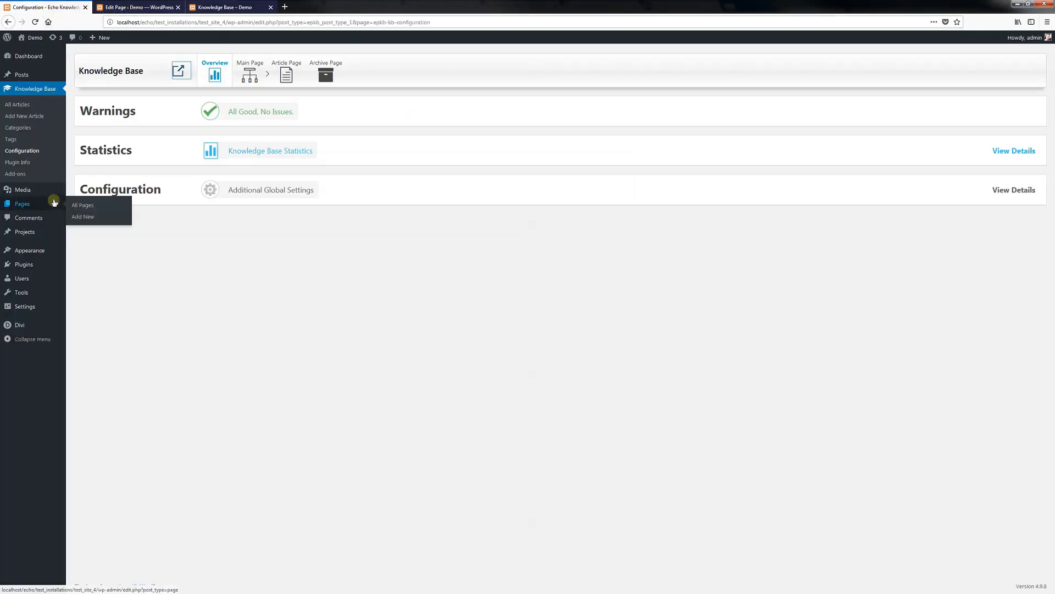
mouse_move(55, 252)
left_click(80, 287)
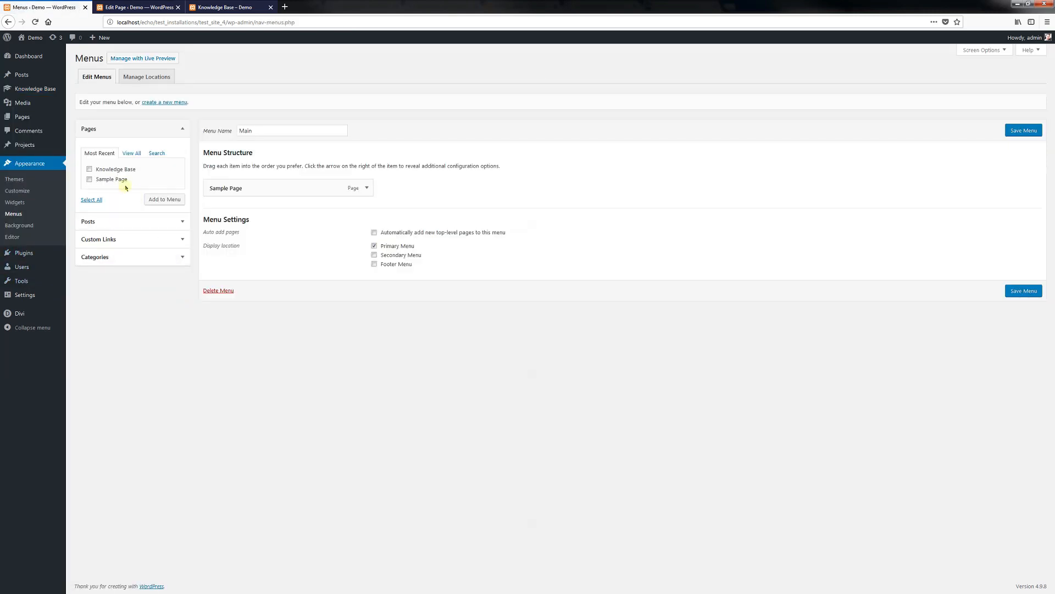
left_click(116, 169)
left_click(163, 199)
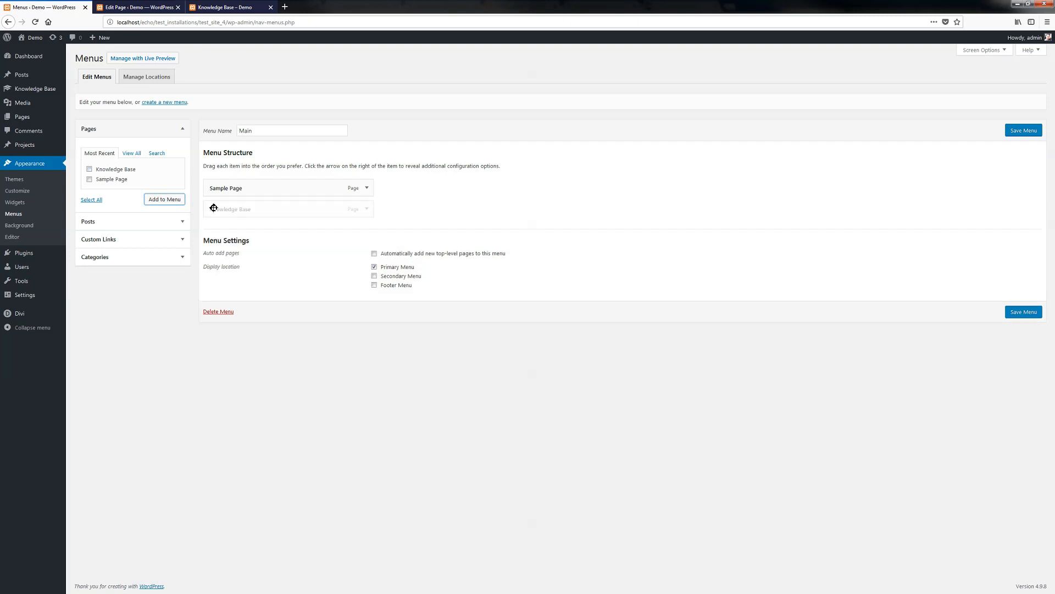
left_click(1018, 311)
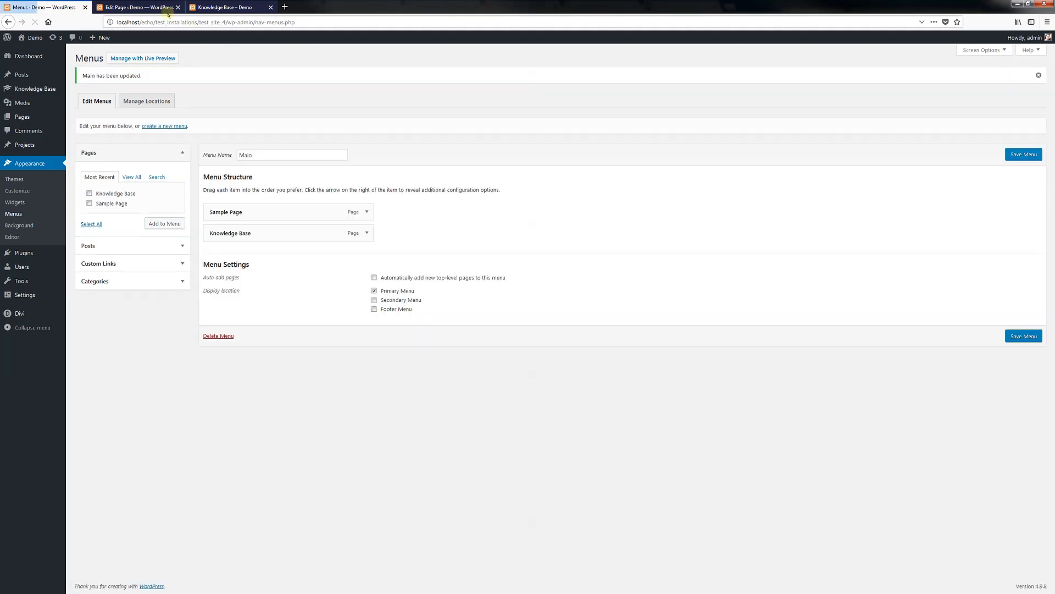
- Reload the live Knowledge Base page and test the Sample Page and Knowledge Base navigation links
left_click(226, 7)
left_click(34, 22)
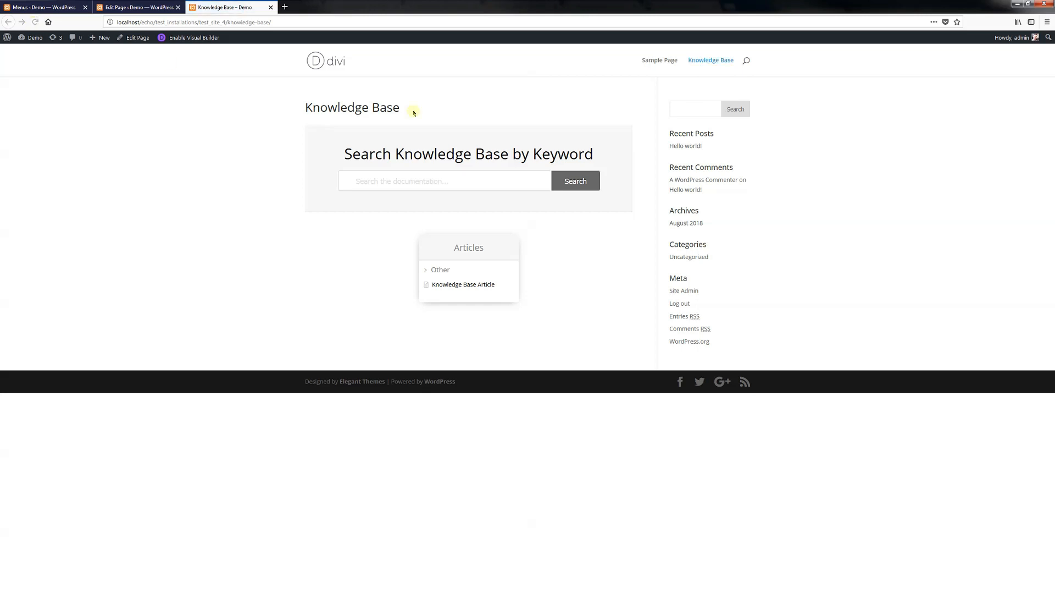
left_click(664, 65)
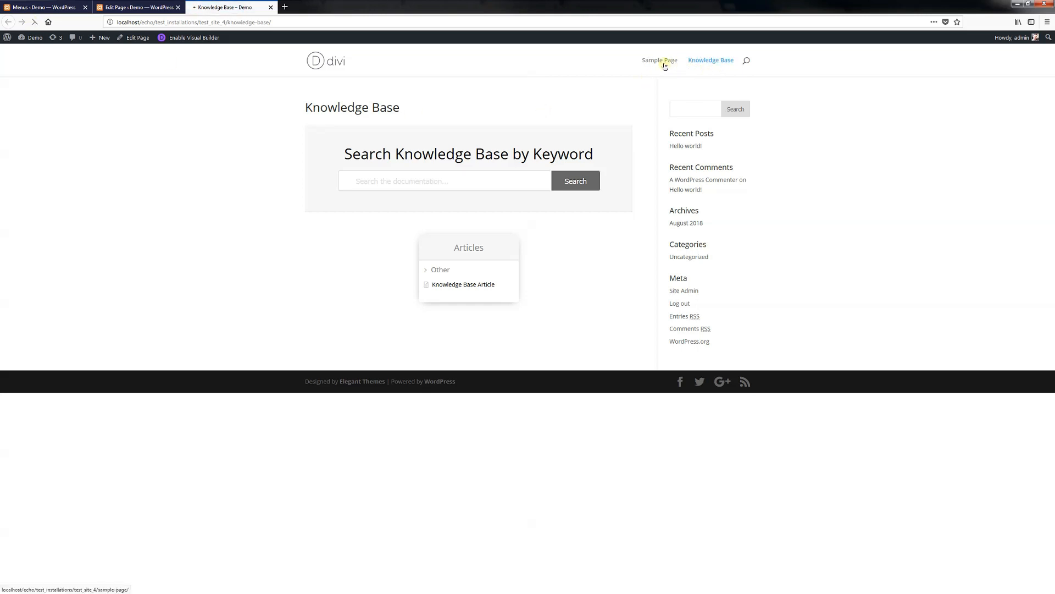
left_click(711, 67)
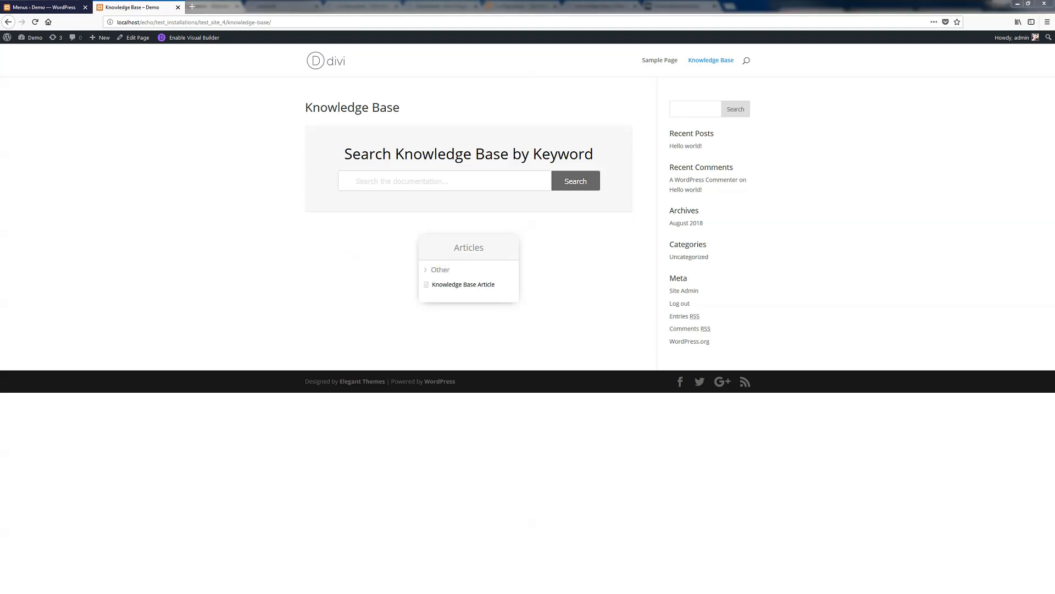
- Expand the Other category on the live page, and review the knowledge base's article and category lists in the admin area
left_click(442, 270)
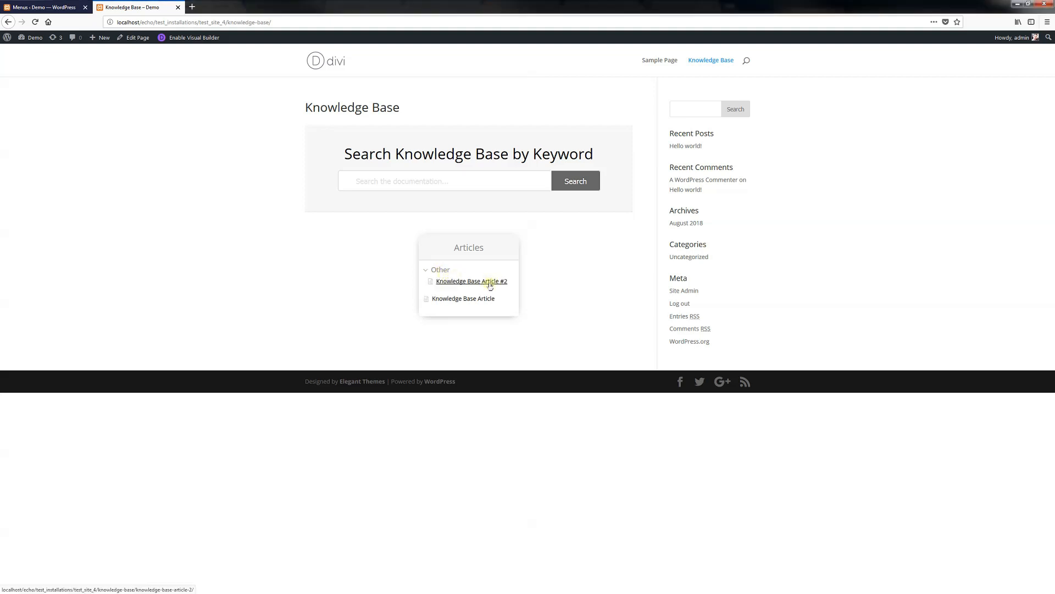
left_click(53, 10)
mouse_move(25, 89)
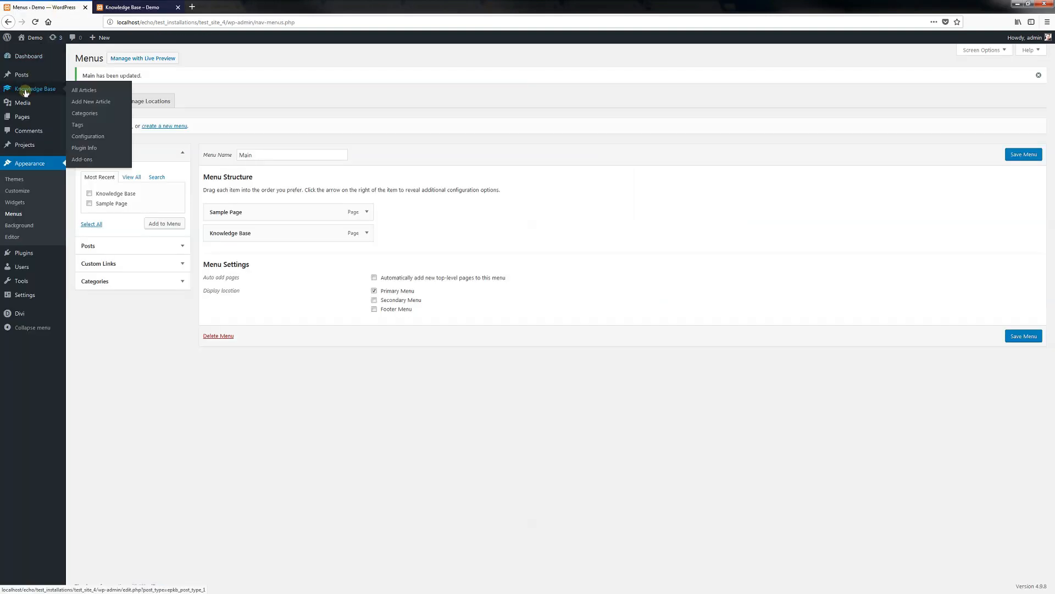
left_click(85, 92)
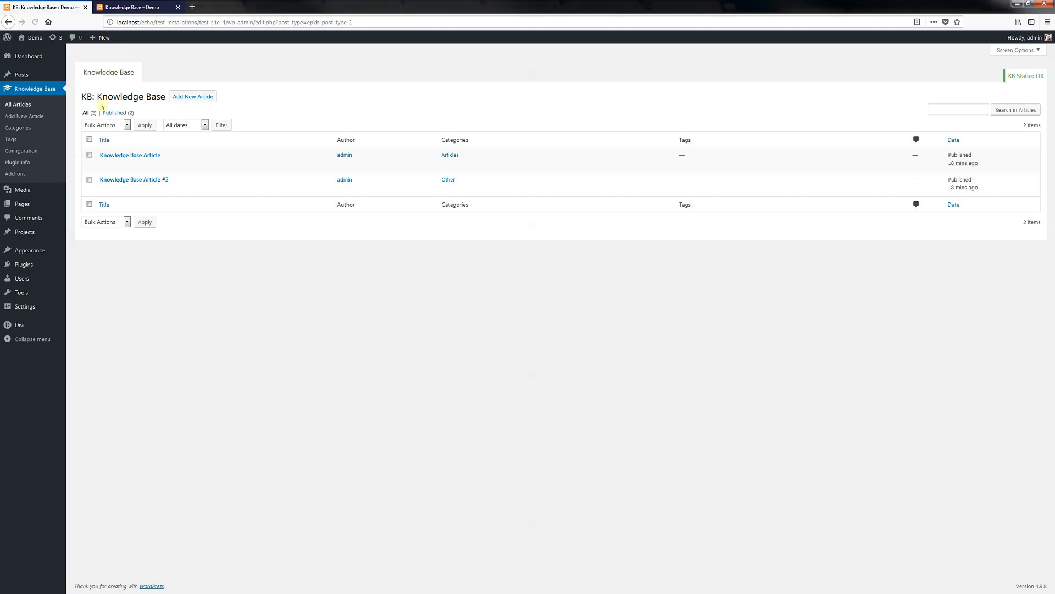
left_click(21, 130)
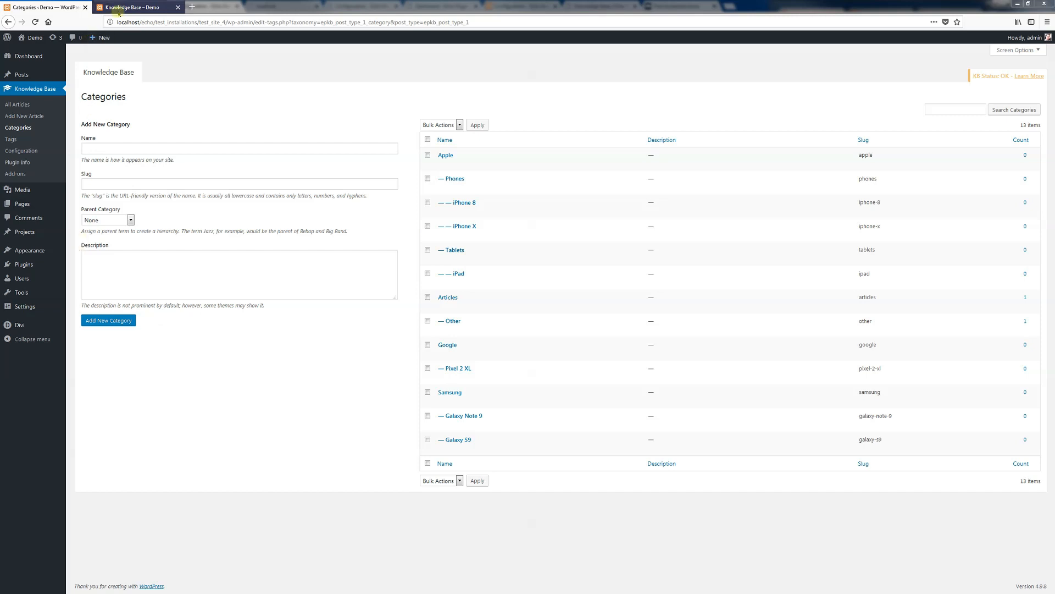
- Reload the live Knowledge Base page and examine Apple's Phones, Tablets and iPad subcategories by expanding and collapsing them
left_click(132, 7)
left_click(36, 22)
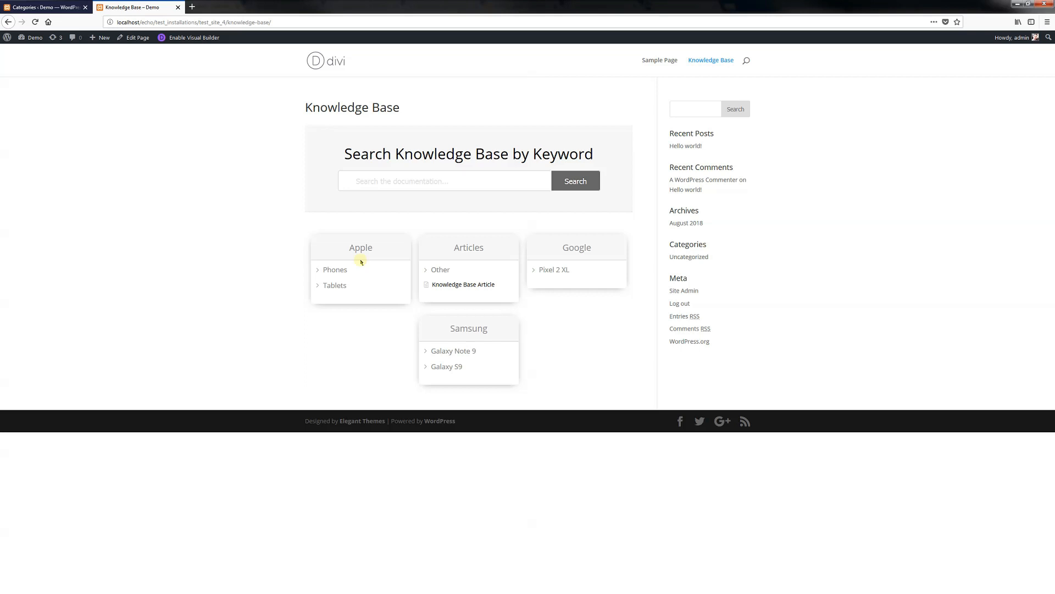
left_click_drag(378, 251, 346, 246)
left_click(339, 272)
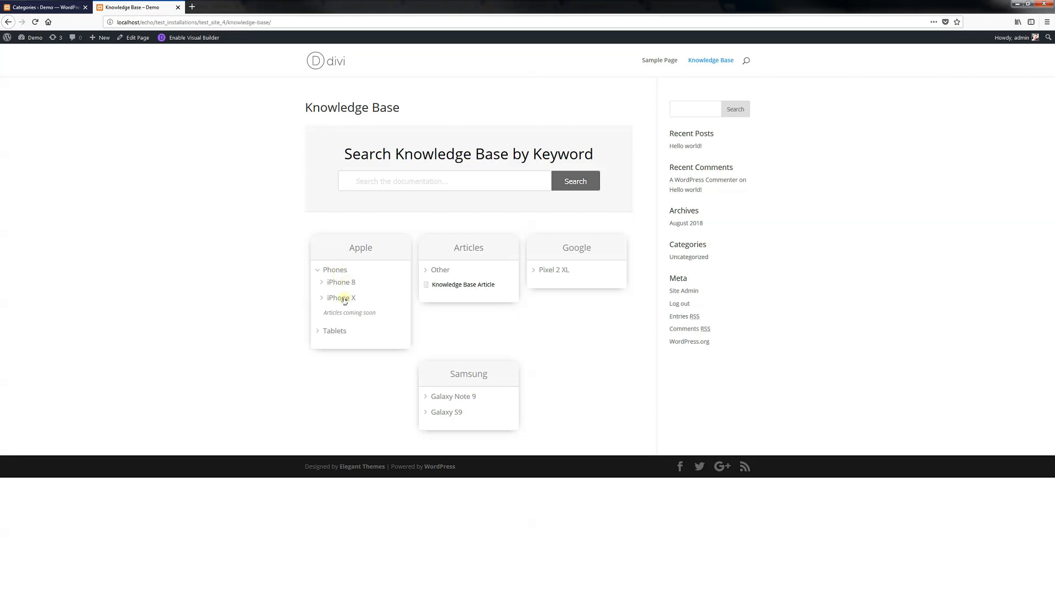
left_click(332, 271)
left_click(334, 285)
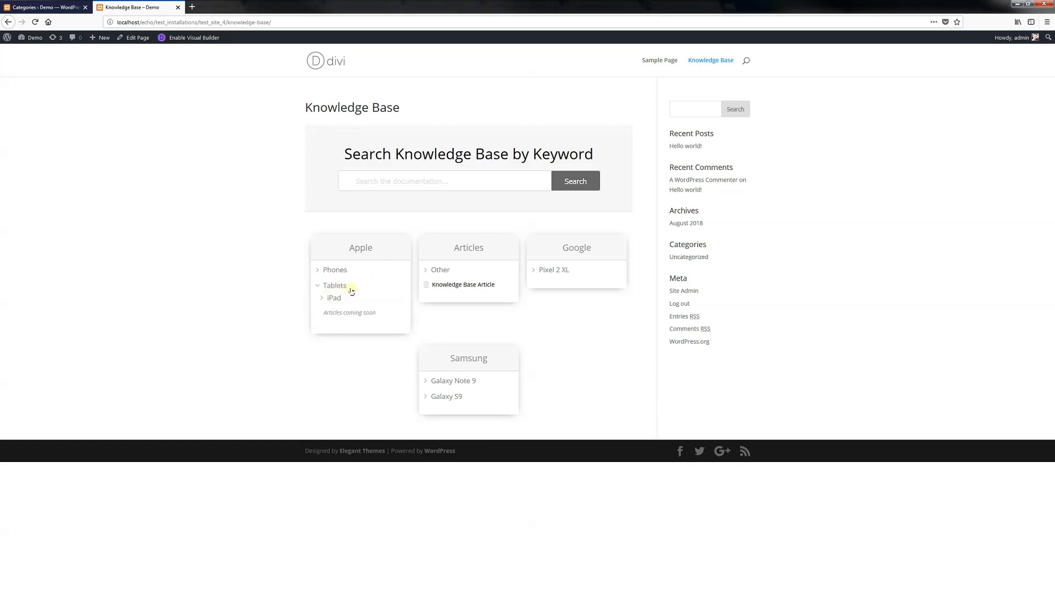
left_click(335, 299)
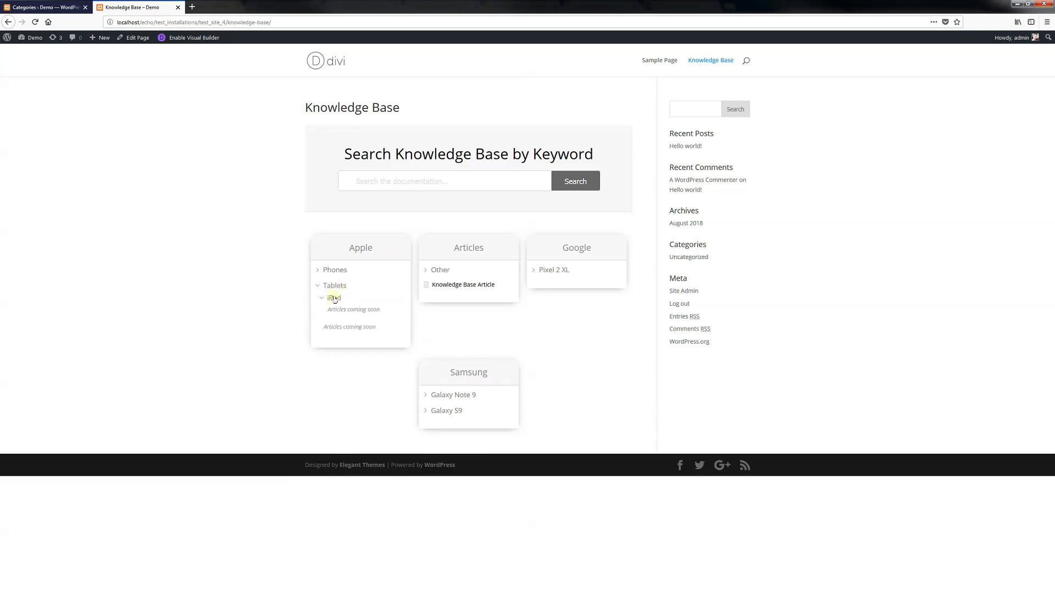
left_click(335, 283)
left_click(334, 271)
left_click(337, 283)
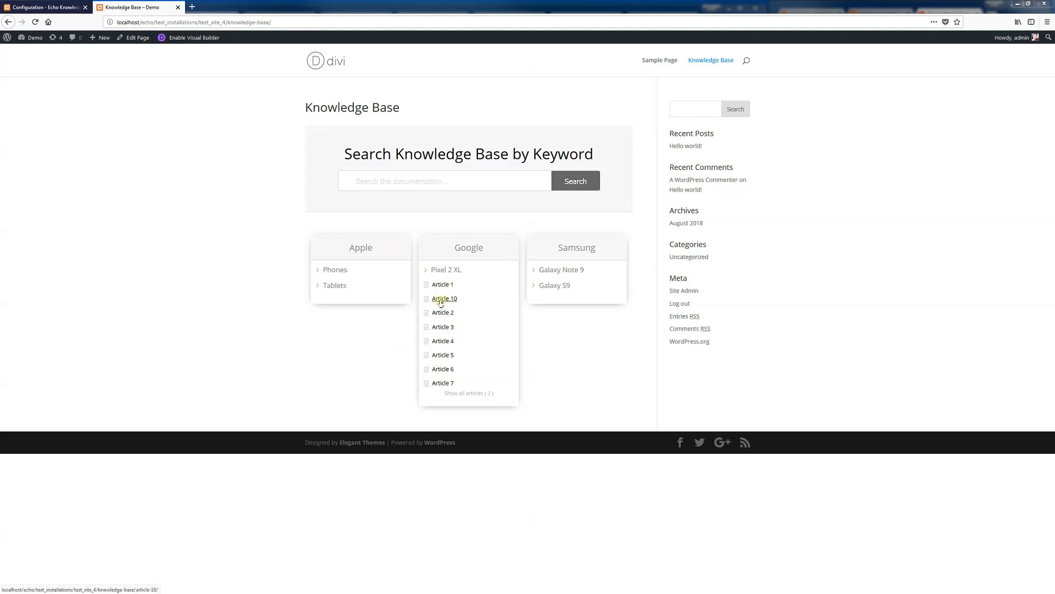
- Organize the knowledge base main page by moving Article 10 to the end of Google's articles and Google before Apple, and save
left_click(461, 397)
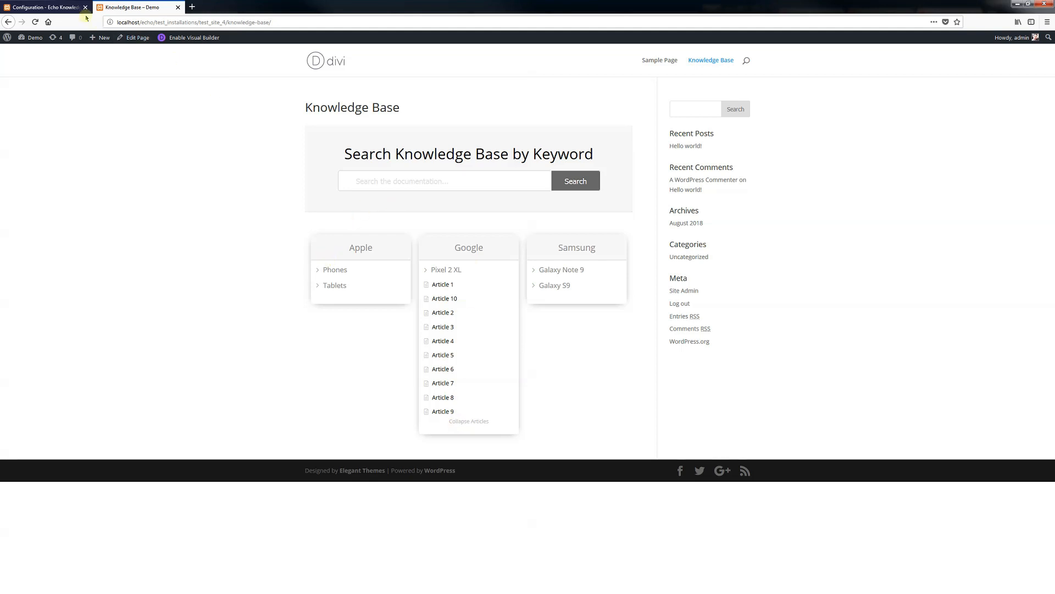
left_click(64, 11)
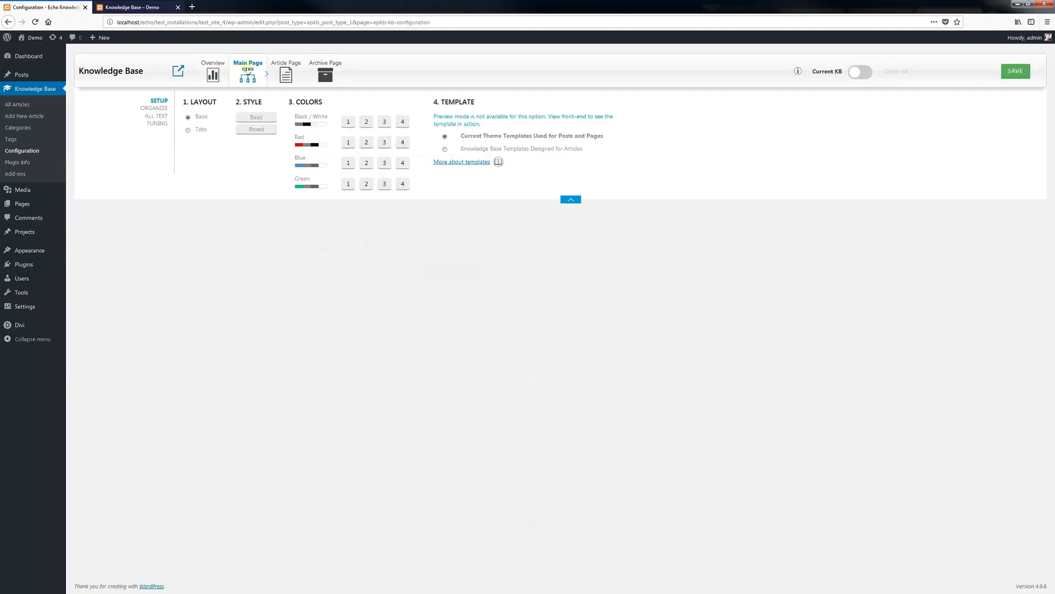
left_click(163, 109)
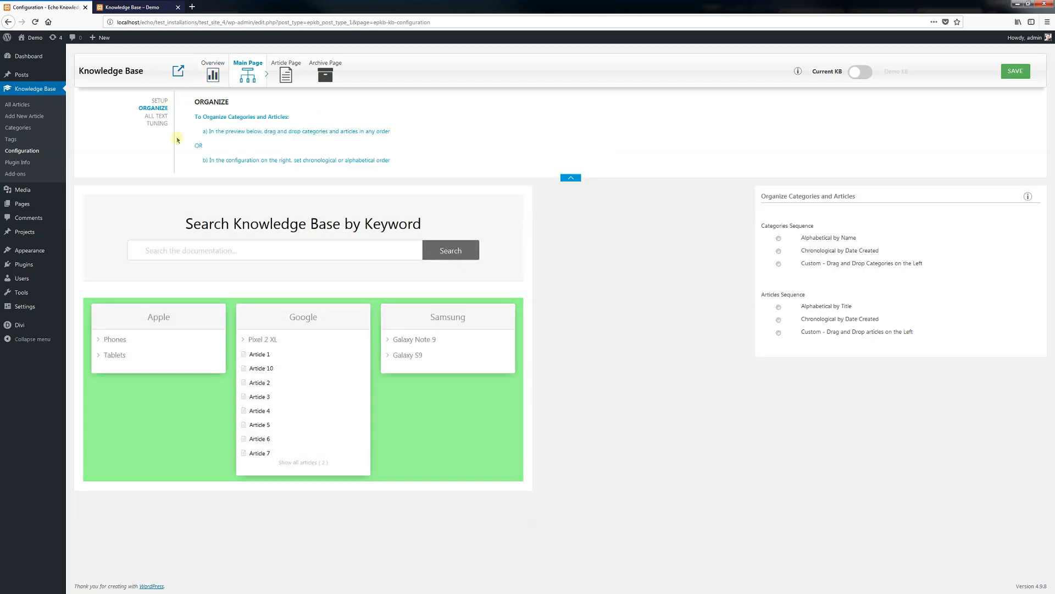
left_click(301, 463)
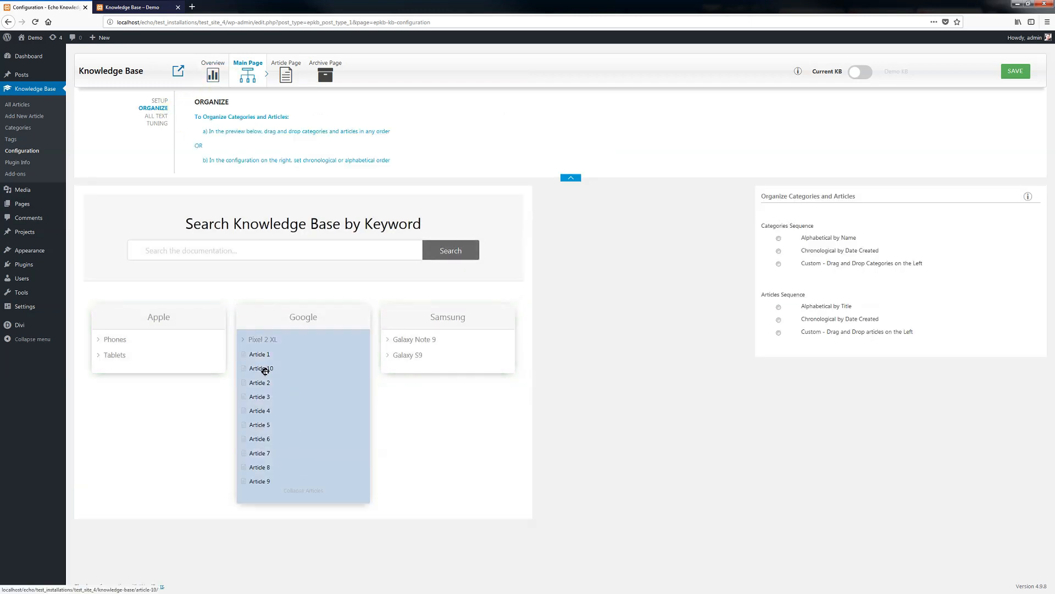
left_click_drag(277, 370, 286, 477)
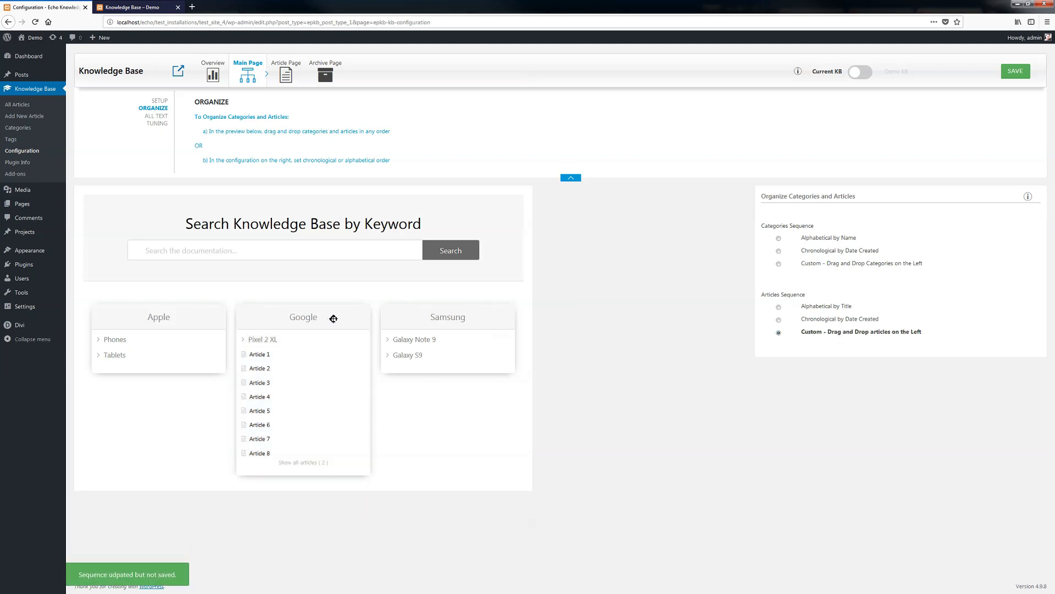
left_click_drag(332, 318, 200, 311)
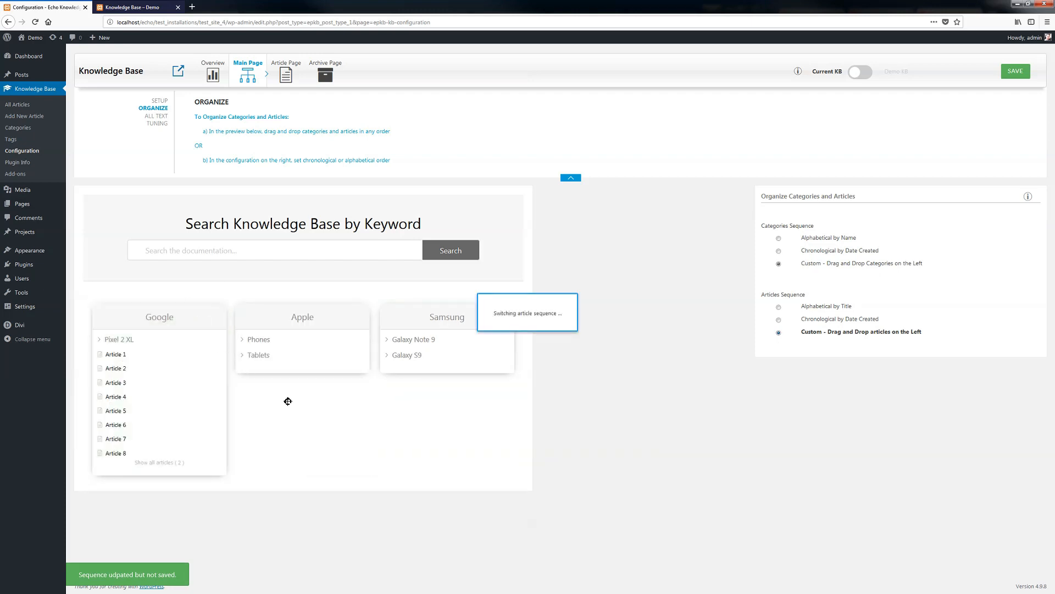
left_click(1016, 71)
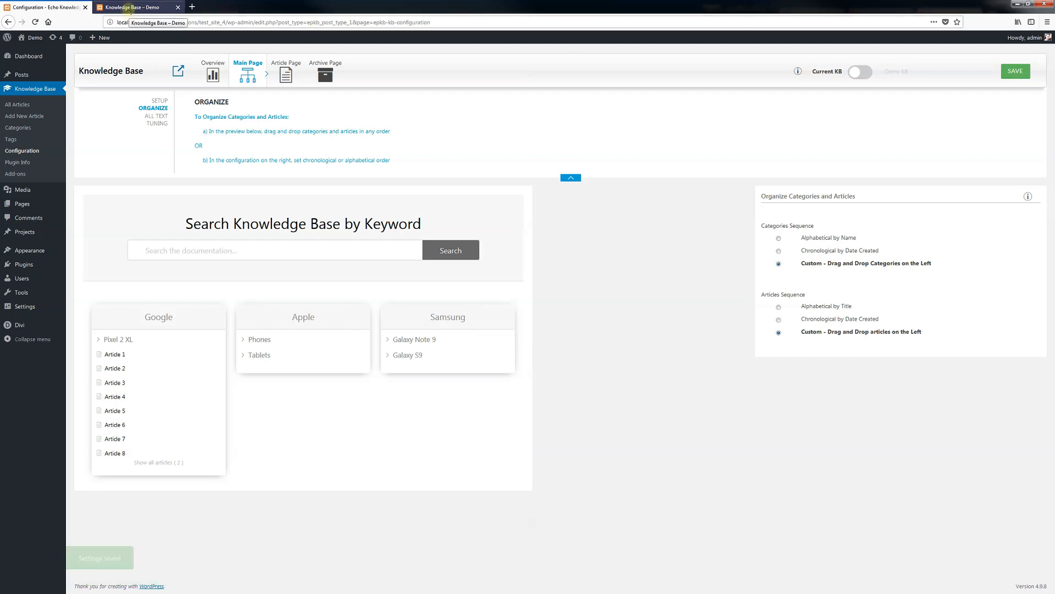
- Reload the live Knowledge Base page and show all articles under Google to check the new order
left_click(128, 8)
left_click(35, 22)
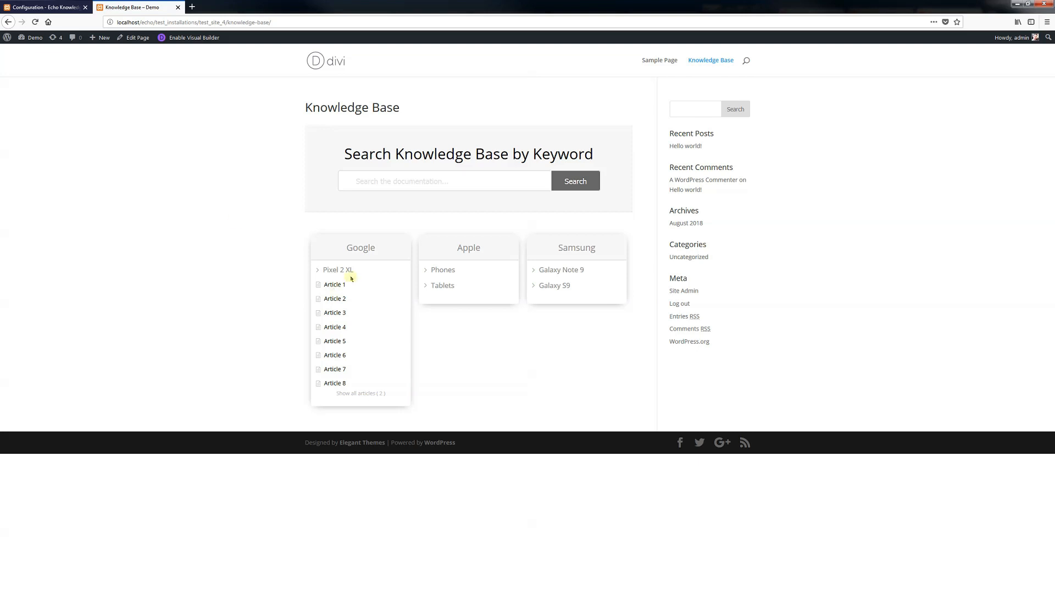
left_click(361, 394)
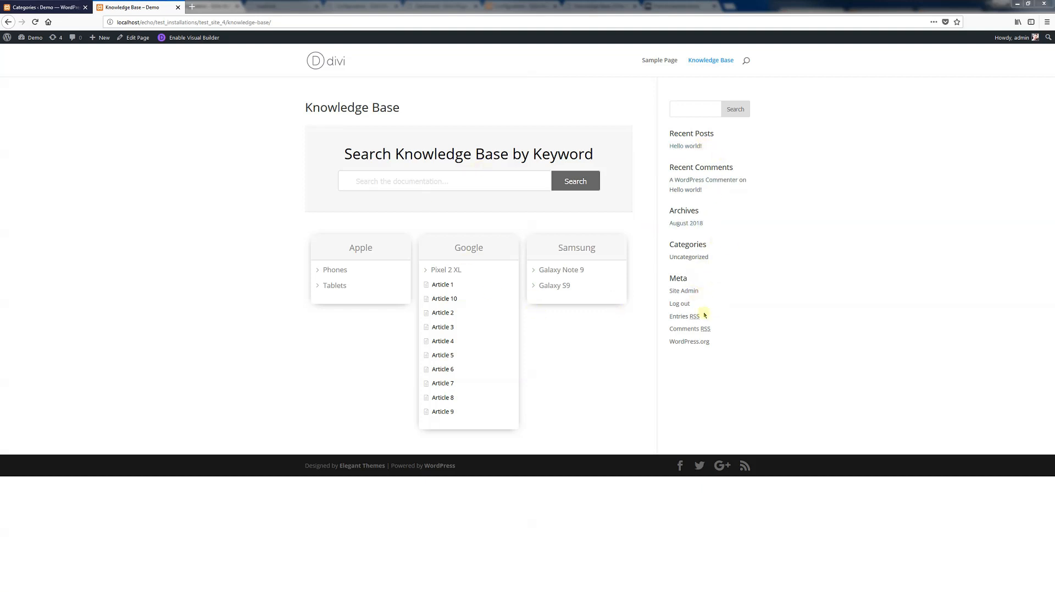
- In the knowledge base configuration, switch the main page template to Knowledge Base Templates Designed for Articles and save
left_click(53, 10)
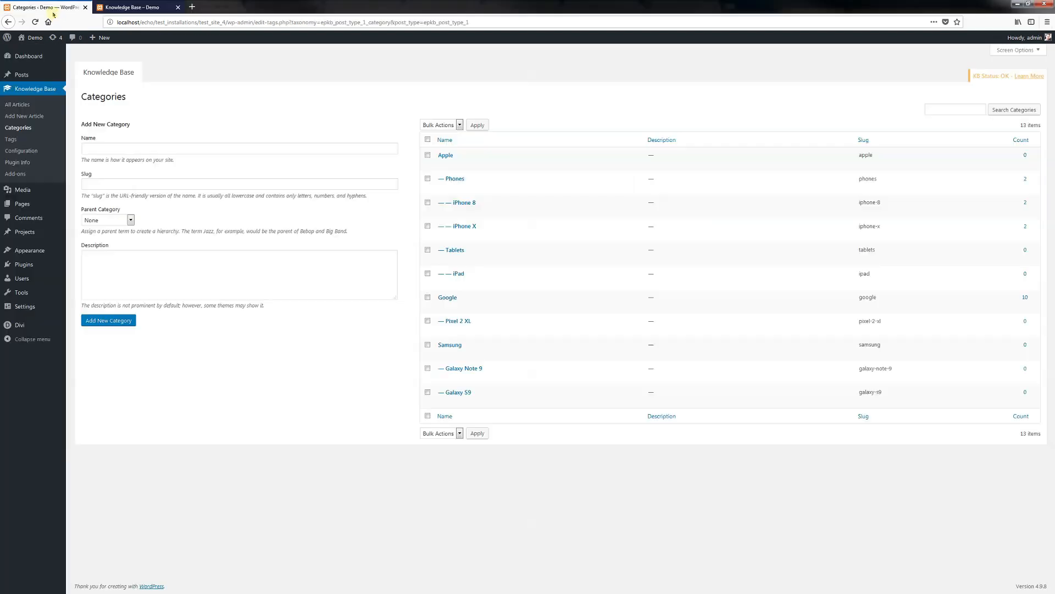
left_click(24, 155)
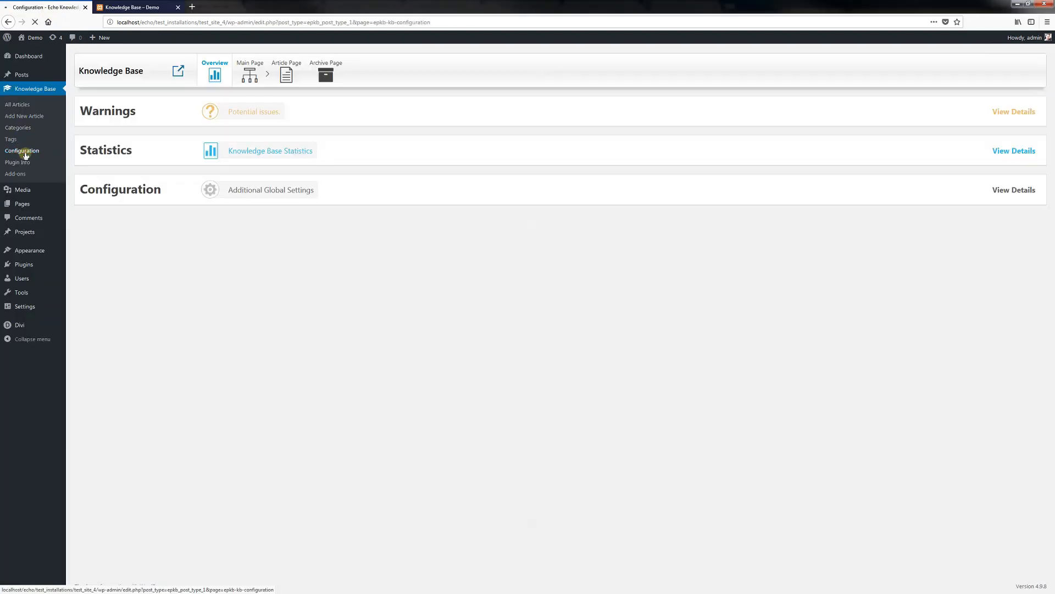
left_click(250, 74)
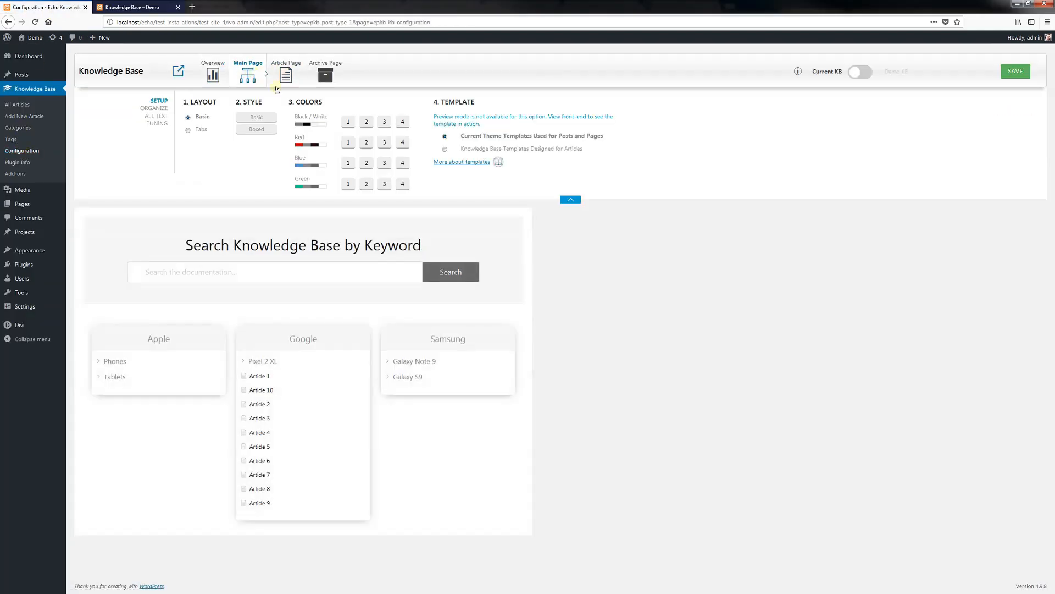
left_click(555, 149)
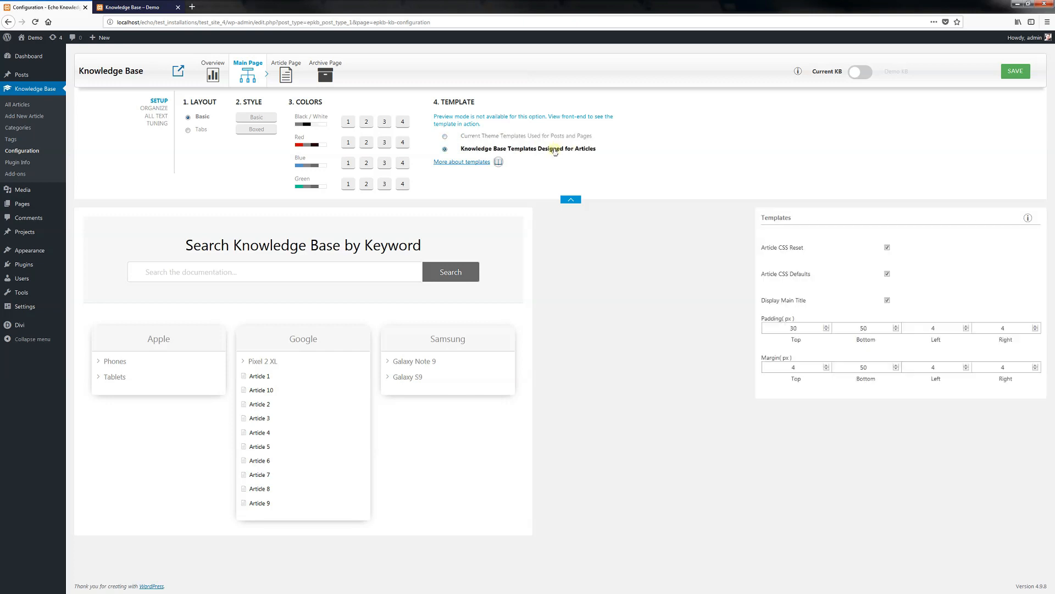
left_click(1016, 71)
- Reload the live Knowledge Base page and examine its layout and main title under the new template
left_click(130, 8)
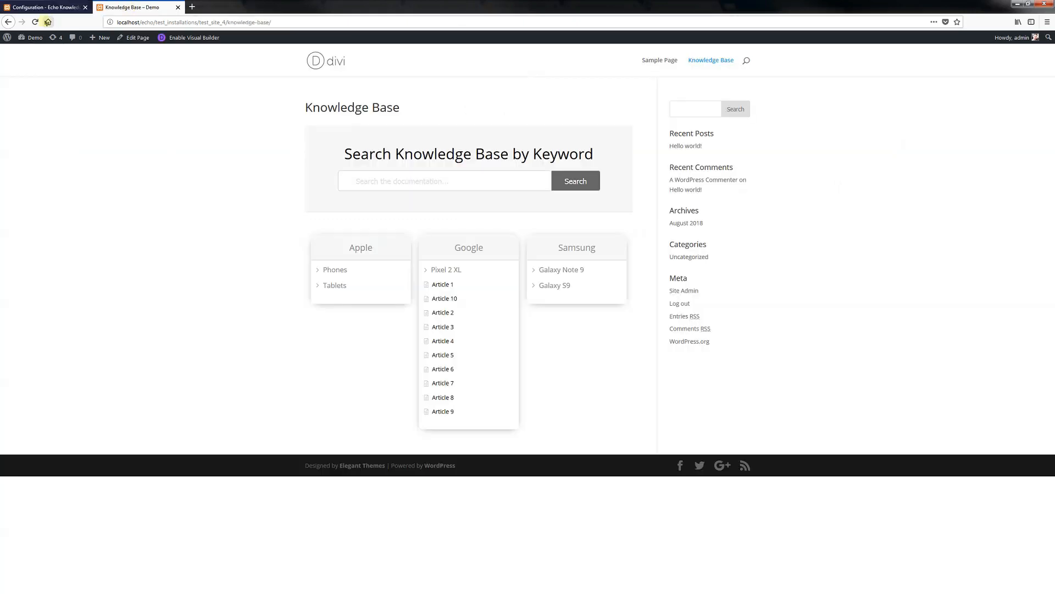
left_click(34, 22)
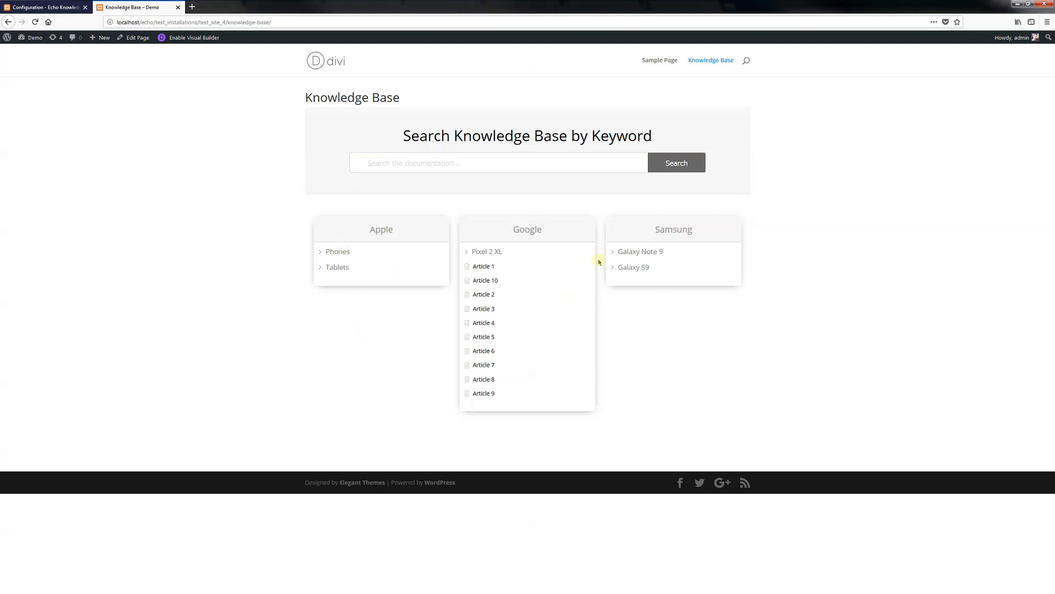
left_click_drag(306, 98, 401, 104)
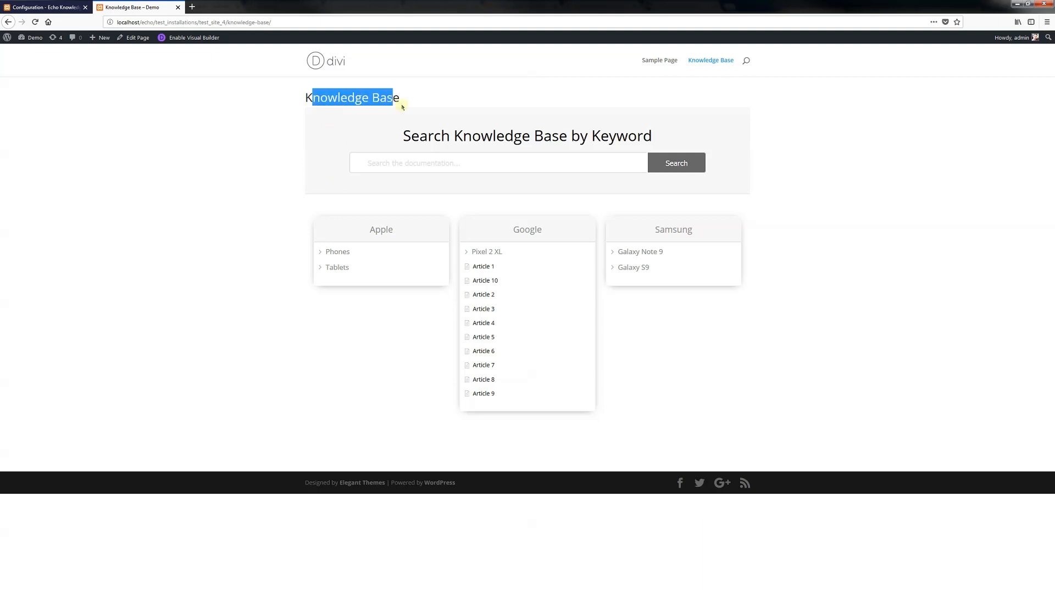
left_click(401, 104)
- Turn off the main title display and apply Blue color option 2 to the main page, save, and check the reloaded live page
left_click(61, 10)
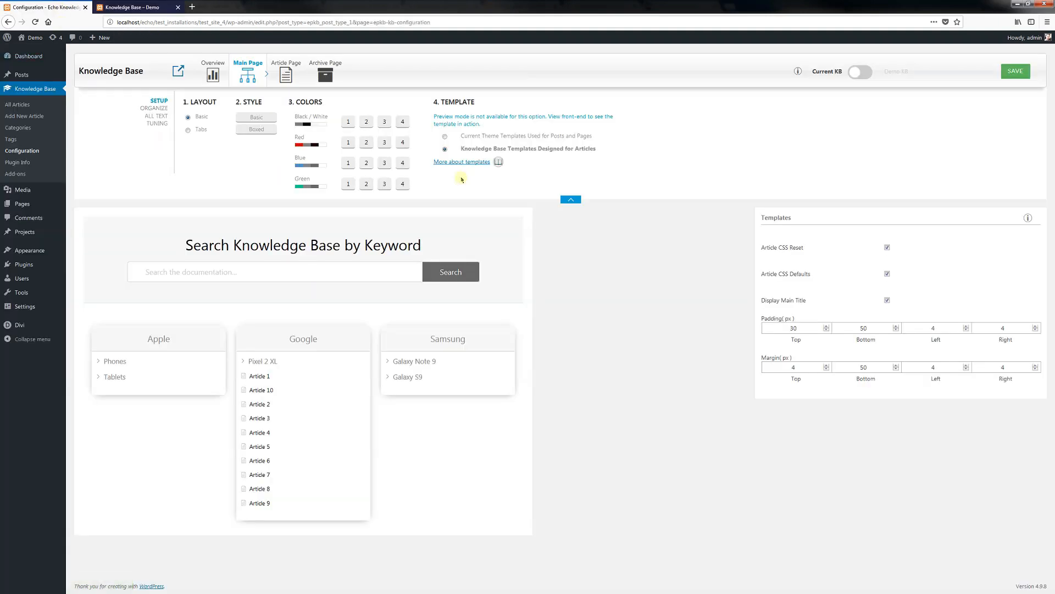
left_click(883, 302)
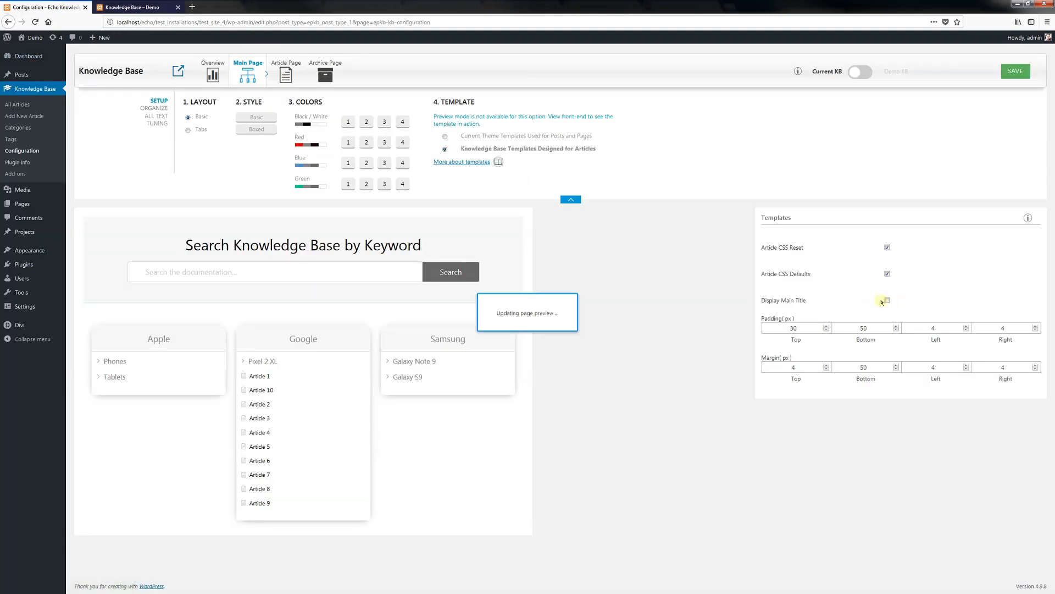
left_click(405, 169)
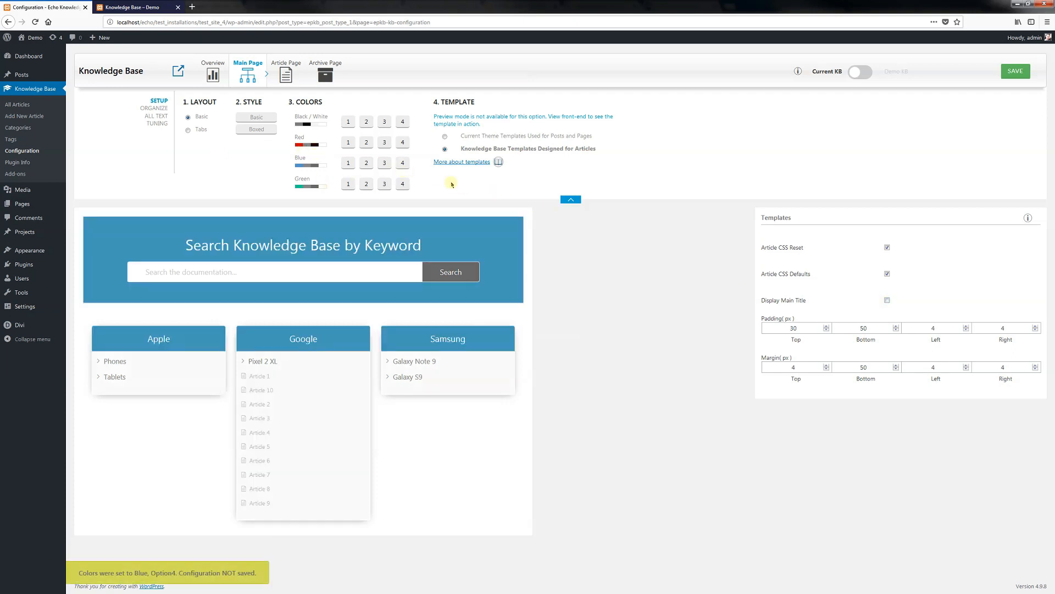
left_click(349, 164)
left_click(366, 164)
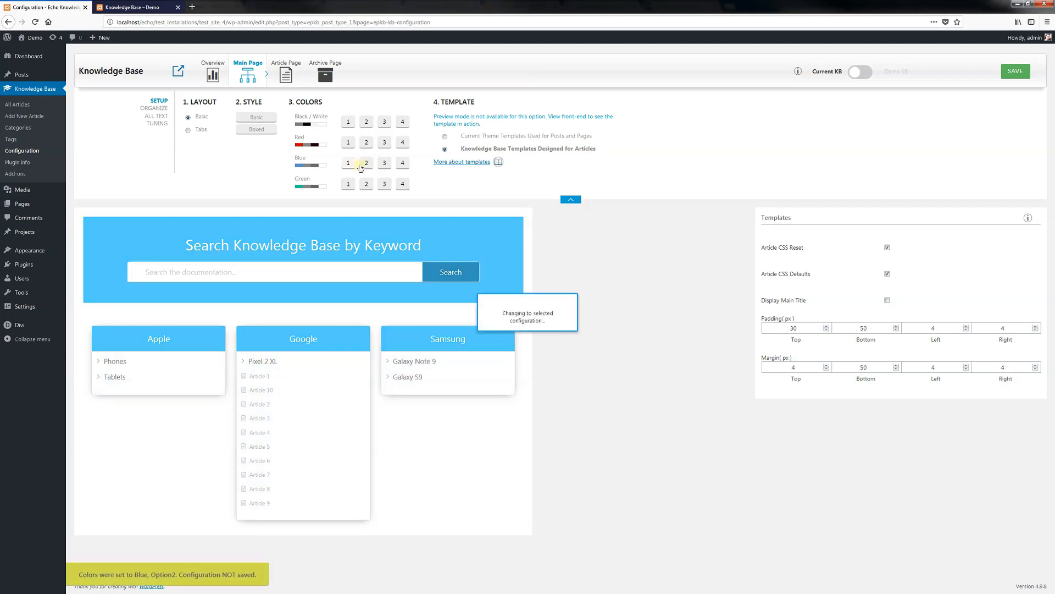
left_click(367, 163)
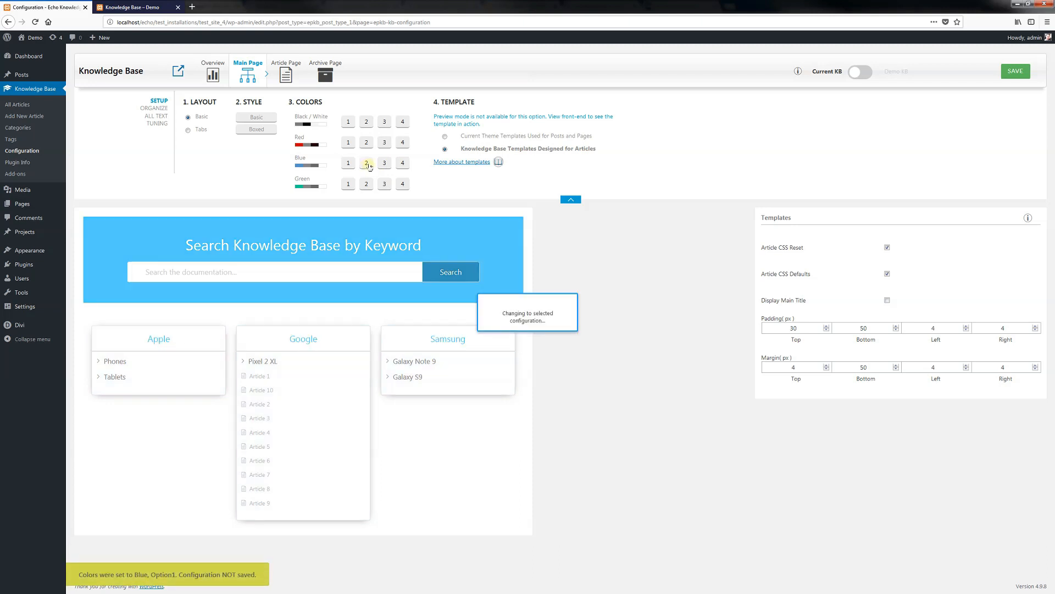
left_click(1014, 77)
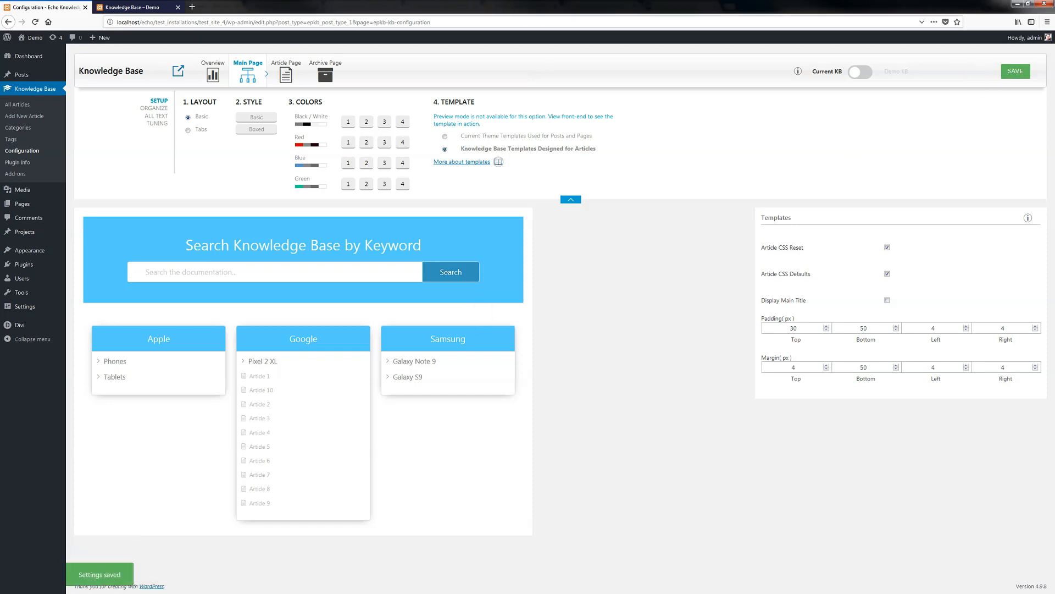
left_click(134, 8)
left_click(35, 22)
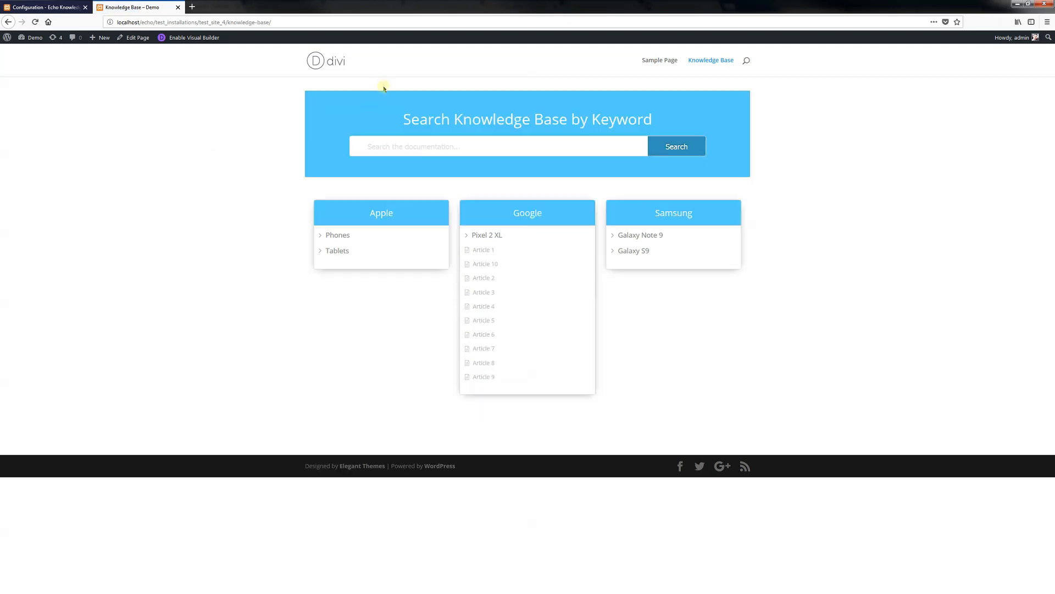
- Set the template's top padding to 0 px, save, and reload the live Knowledge Base page to check it
left_click(77, 8)
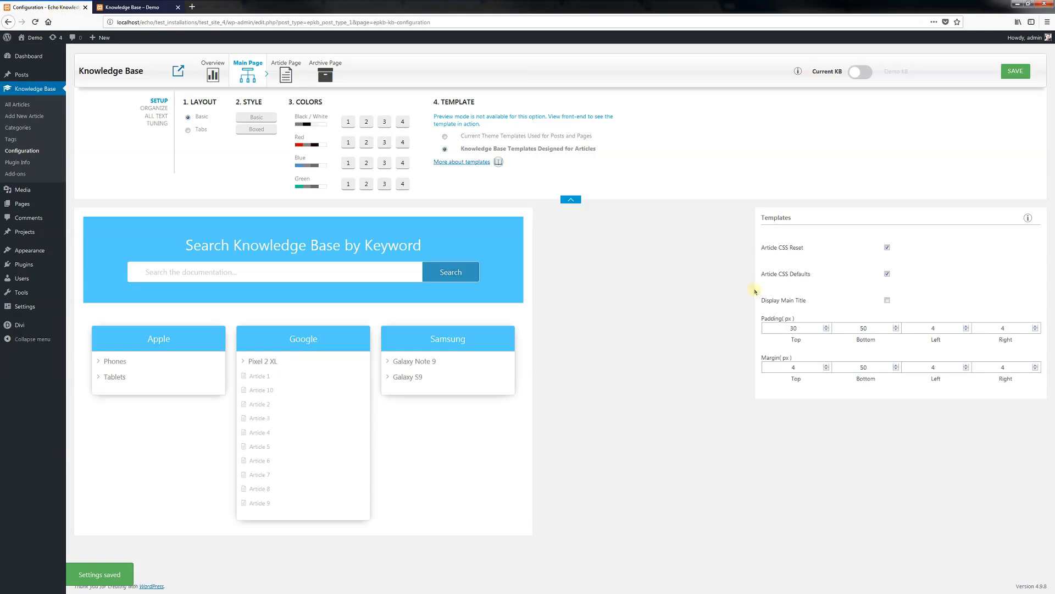
key("BackSpace")
key("BackSpace")
type("0")
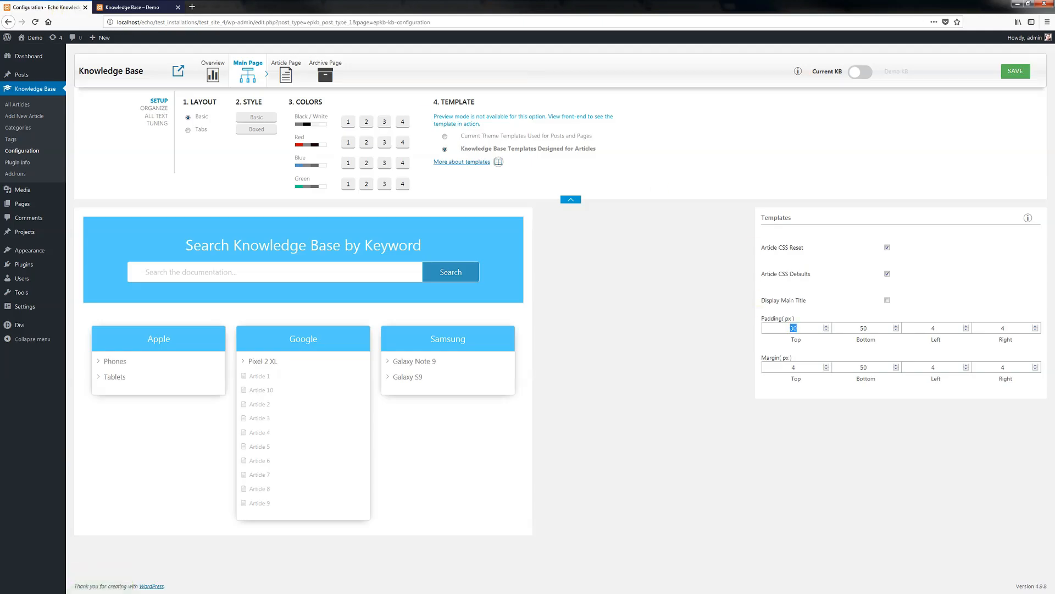
left_click(1016, 71)
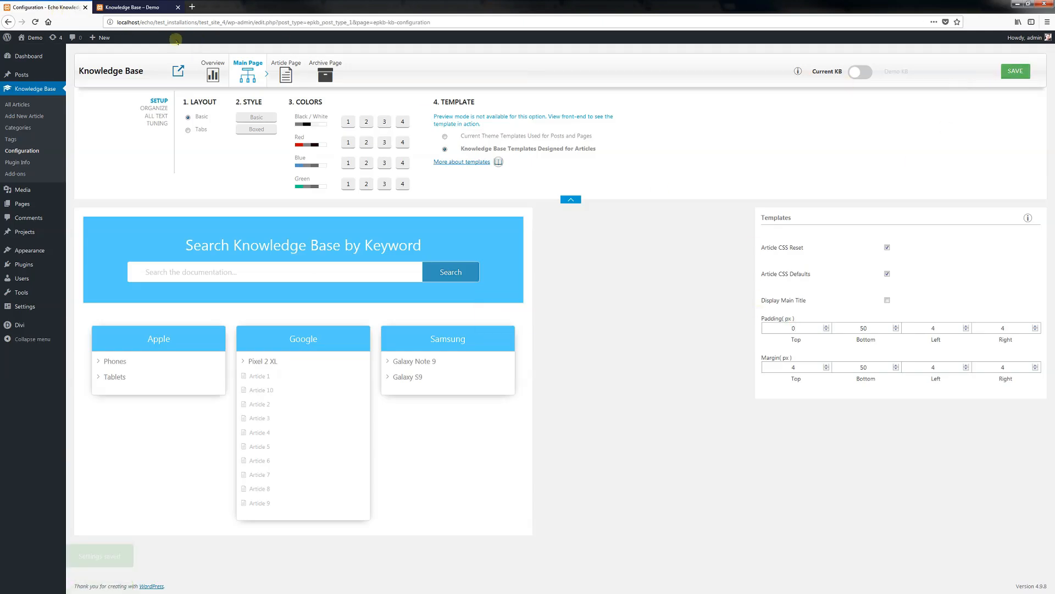
left_click(131, 8)
left_click(35, 22)
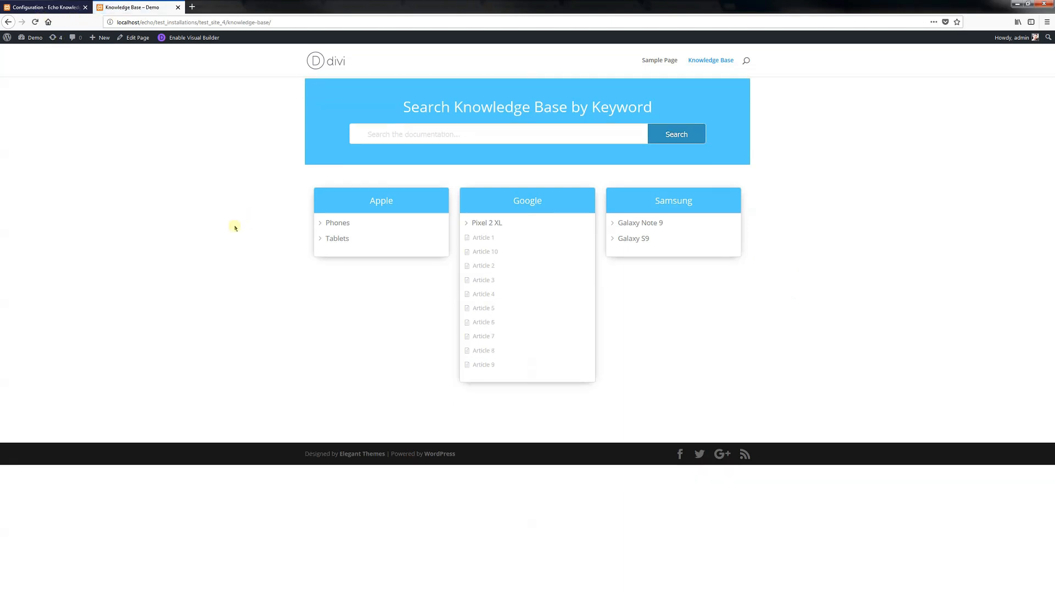
- Set the template's top margin to 0 px, save, and reload the live page to check the spacing
left_click(63, 10)
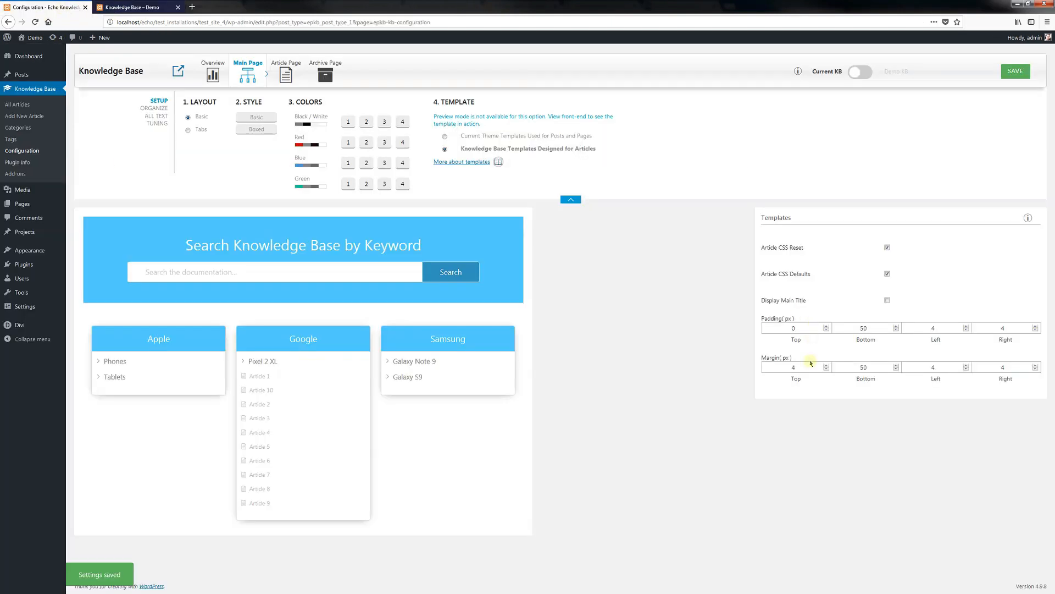
type("0")
left_click(1015, 71)
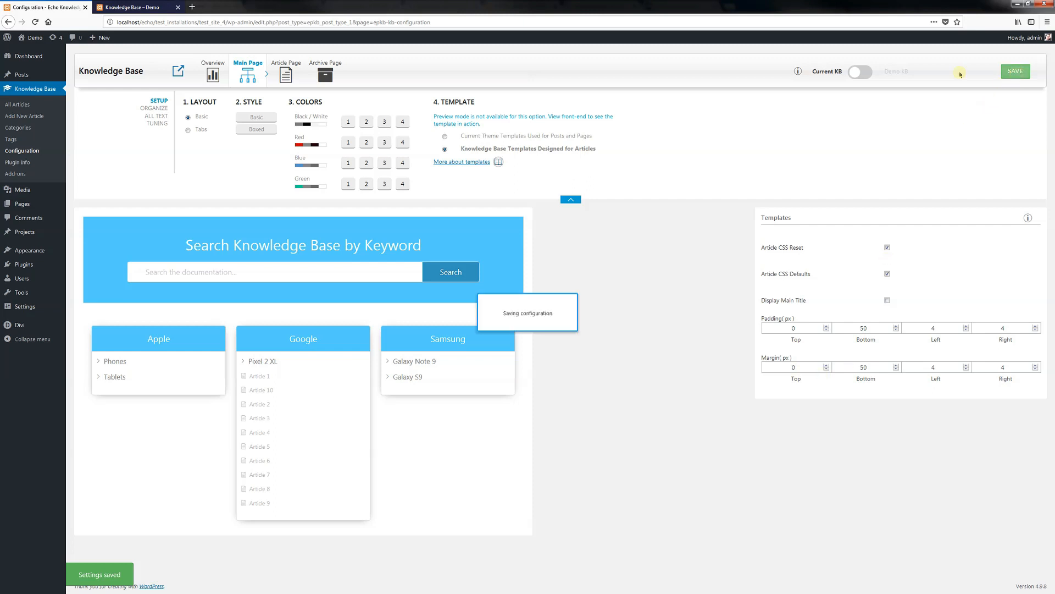
left_click(150, 7)
left_click(37, 22)
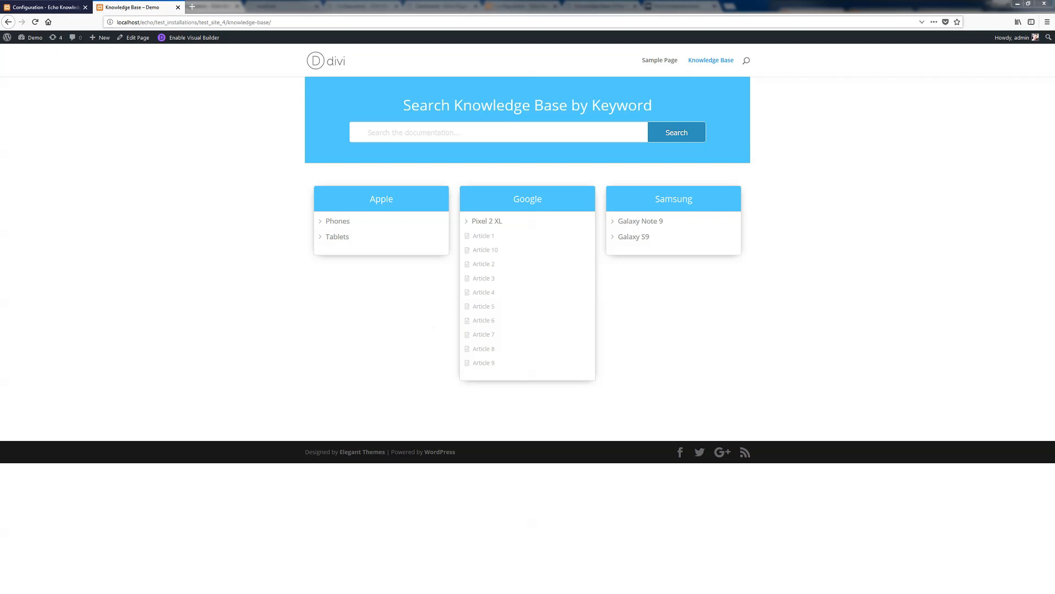
- In the main page's category style tuning, set the top category icons location to Left
left_click(65, 7)
left_click(248, 76)
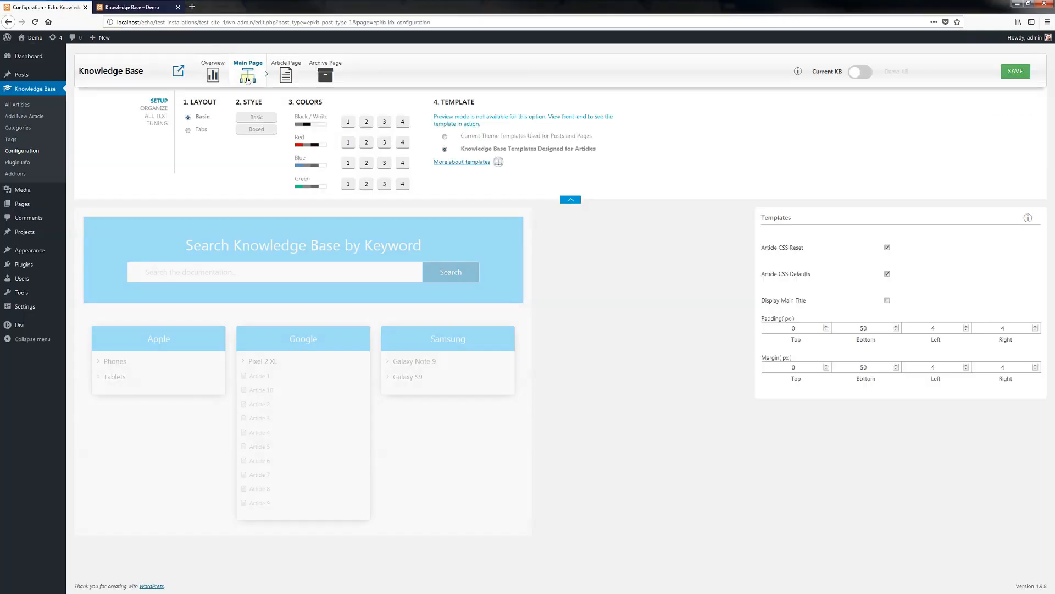
left_click(159, 124)
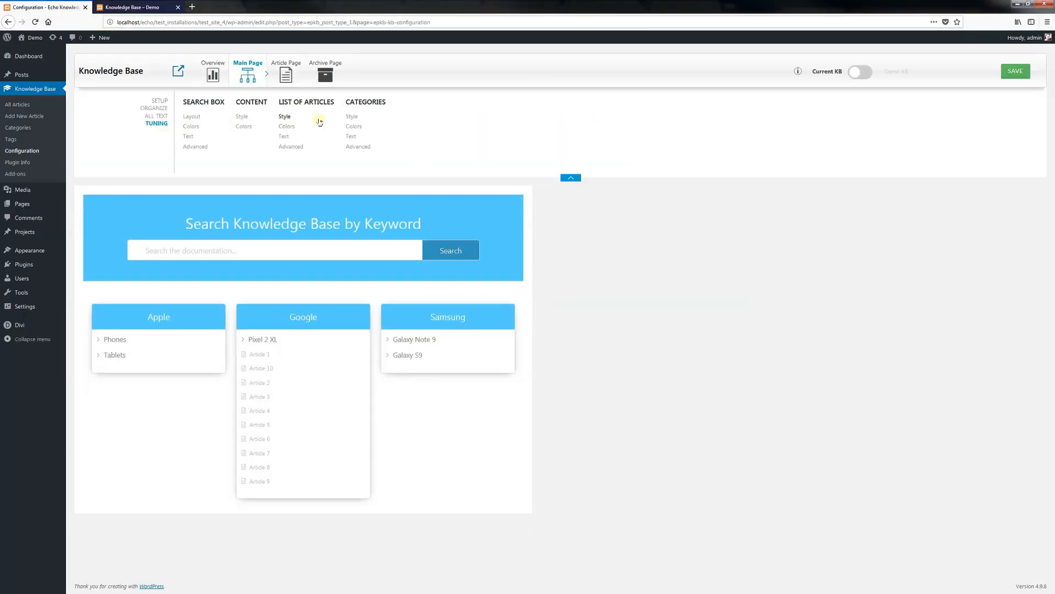
left_click(351, 117)
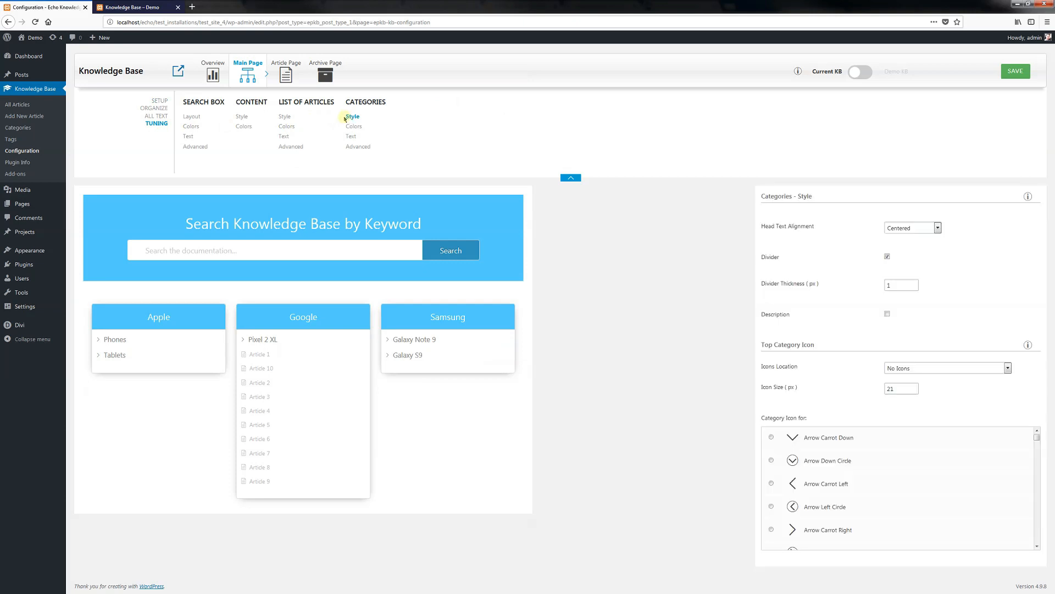
left_click(159, 320)
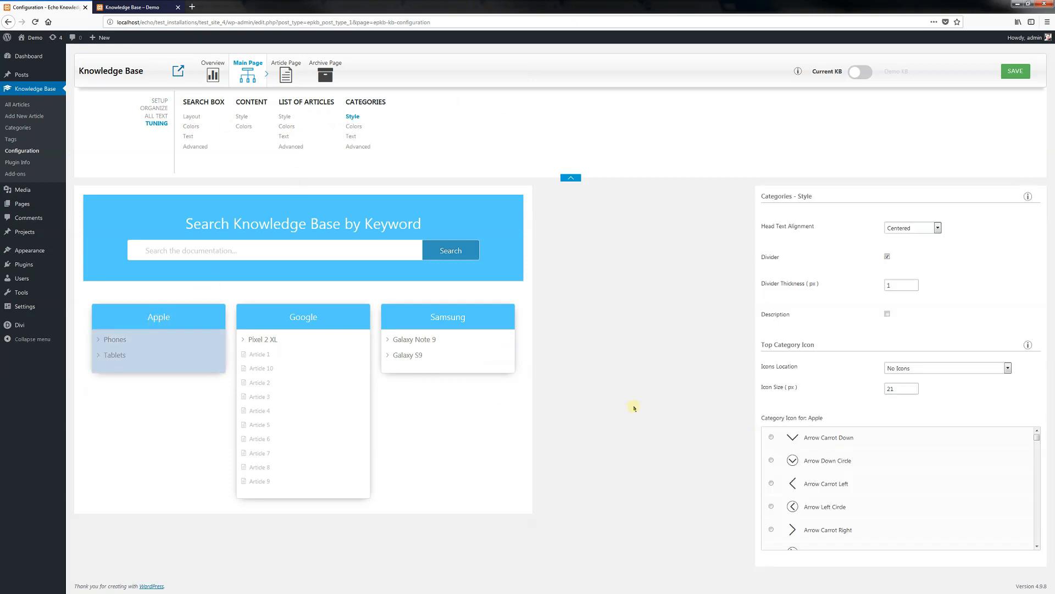
left_click(904, 367)
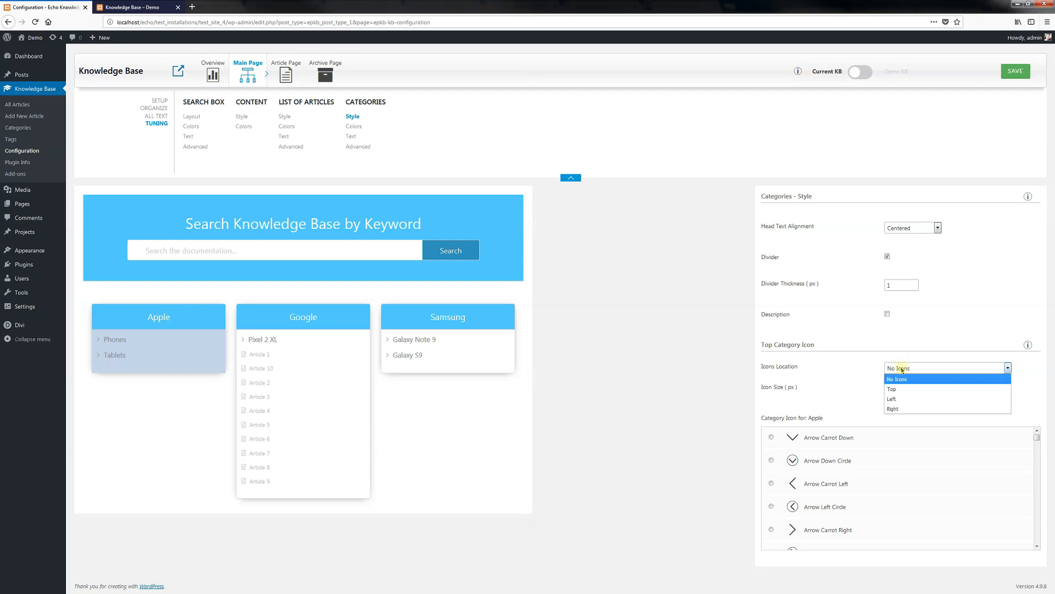
left_click(896, 394)
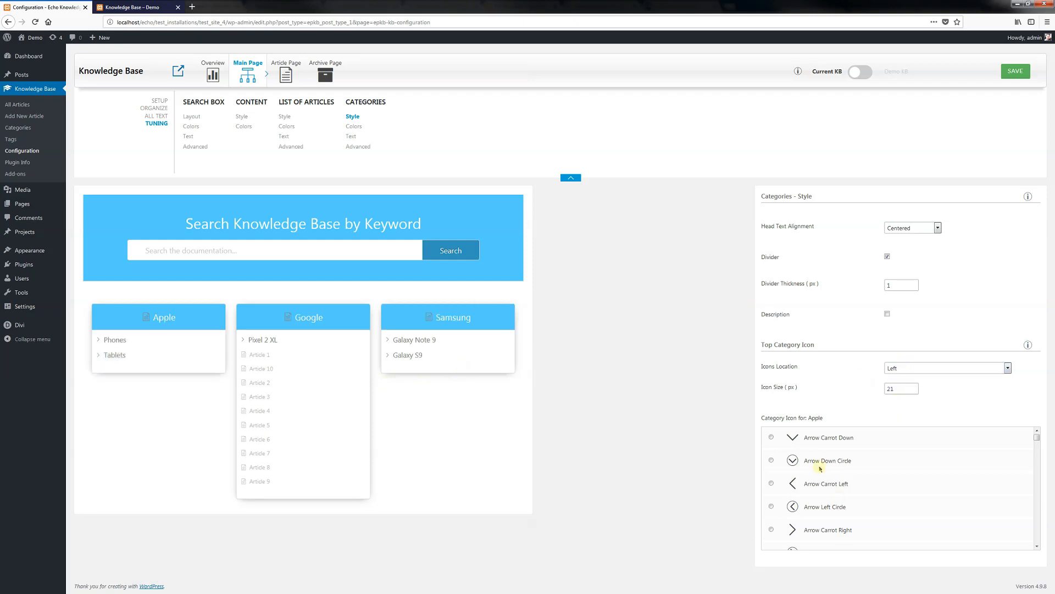
- Find the Apple icon in the category icon list and assign it to the Apple category
scroll(820, 468, "down", 10)
key("ctrl+f")
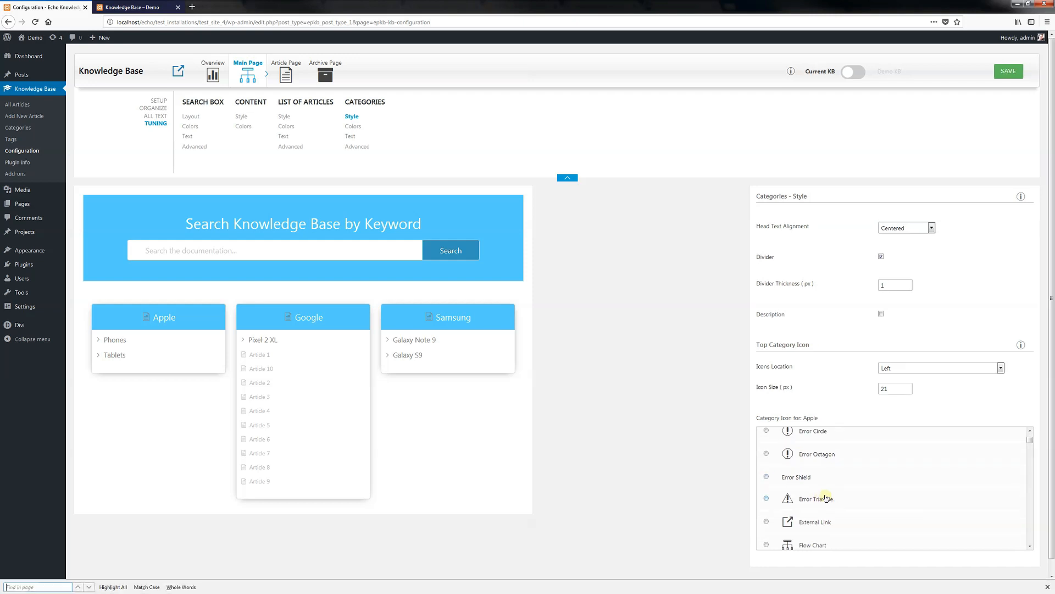
type("apple")
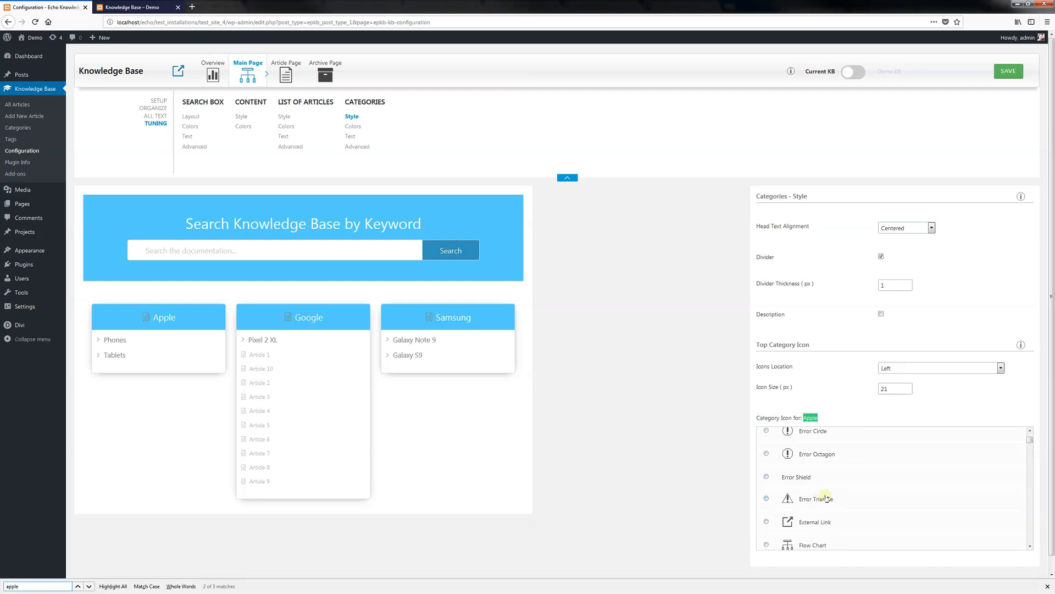
left_click(88, 587)
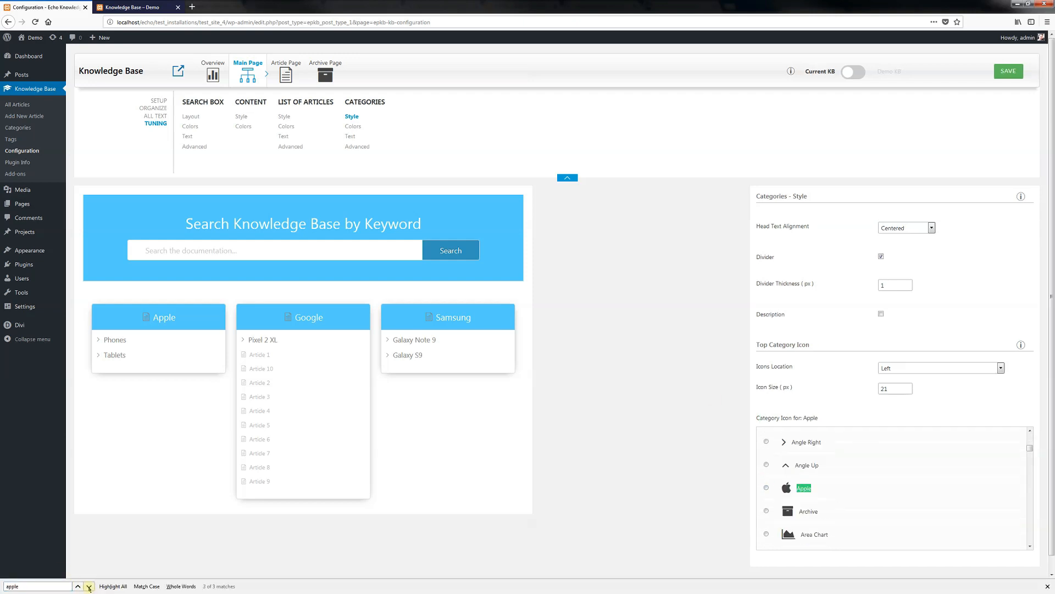
left_click(767, 484)
left_click(152, 355)
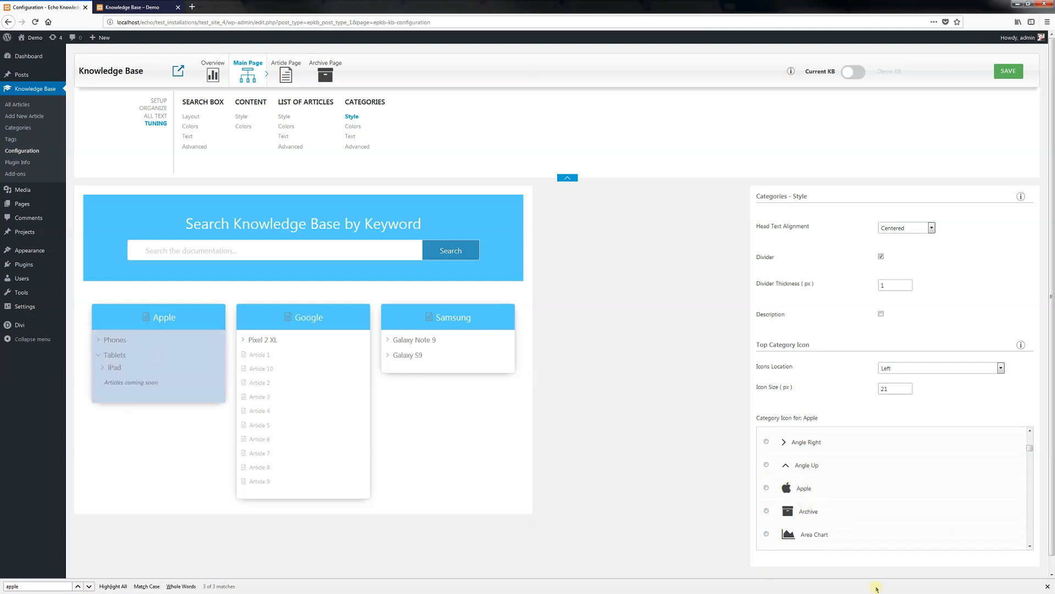
left_click(800, 488)
- Select the Google category, find the Google icon in the icon list, and assign it to that category
left_click(331, 339)
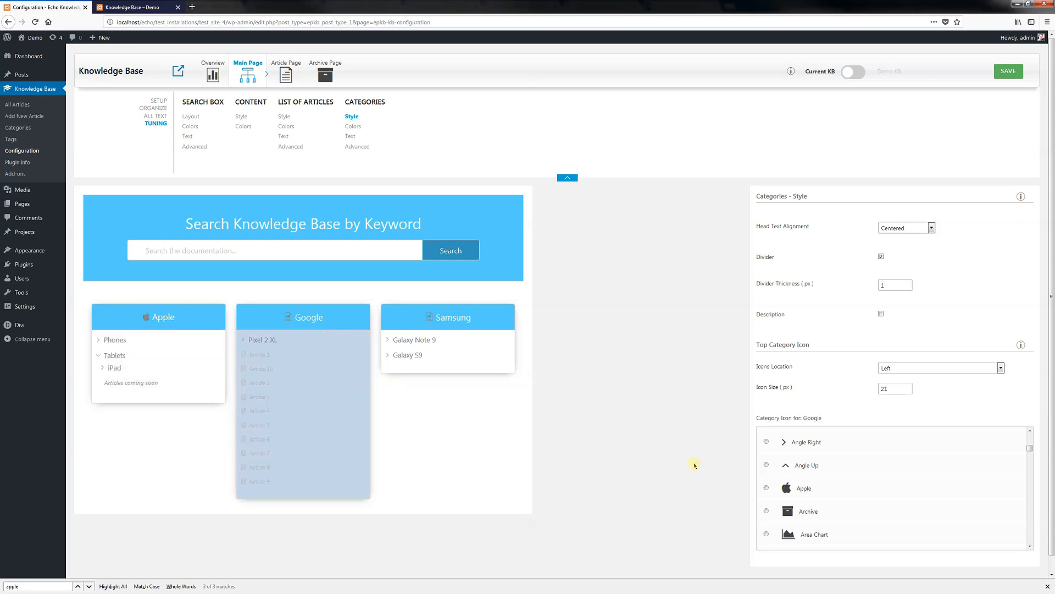
key("ctrl+f")
type("google")
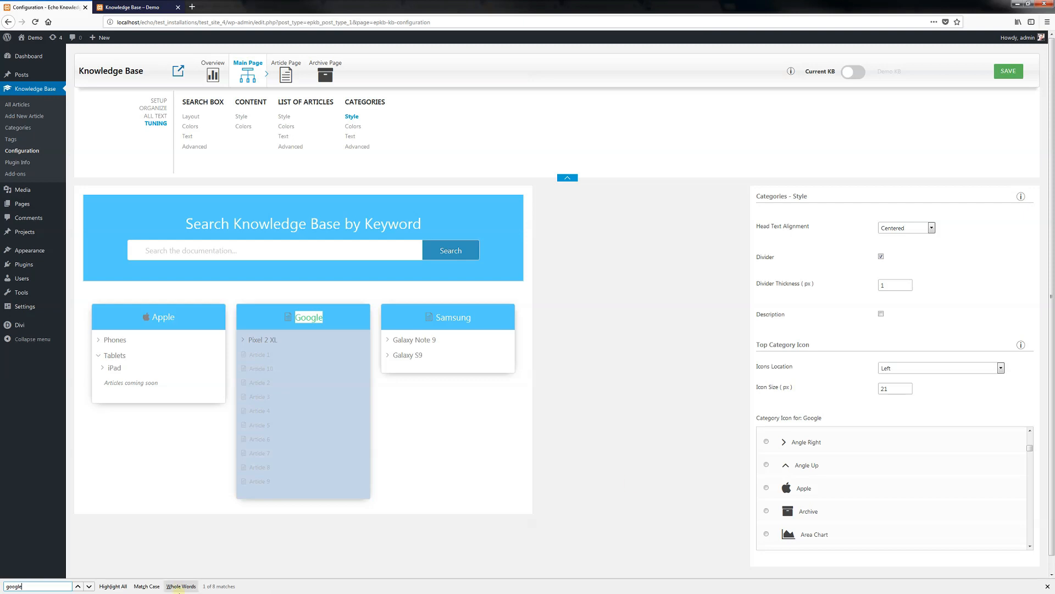
left_click(88, 586)
left_click(88, 586)
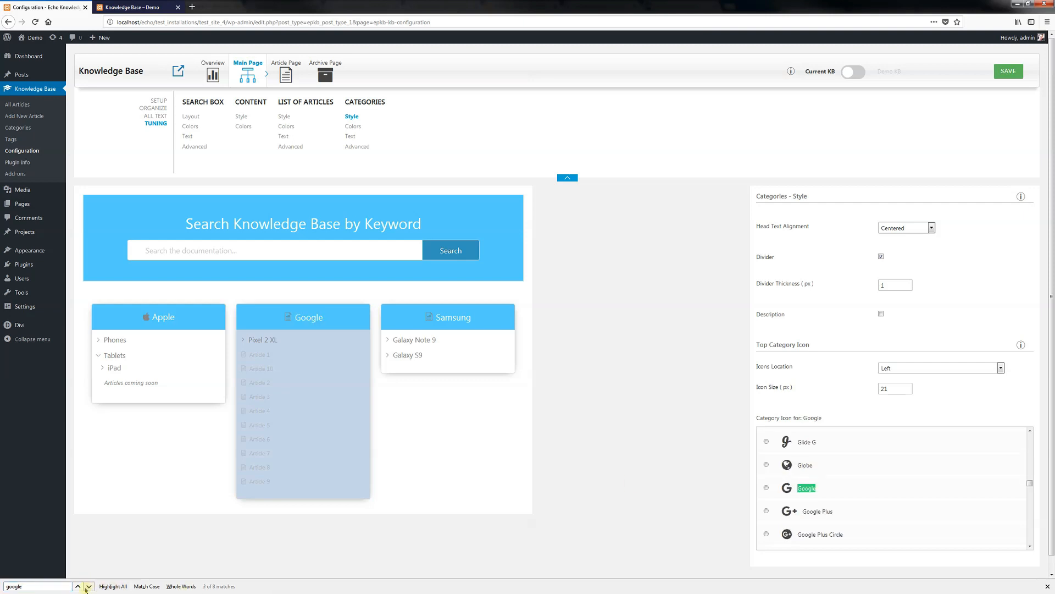
left_click(807, 496)
- Select the Samsung category in the preview and search the category icon list for a Samsung icon
left_click(453, 324)
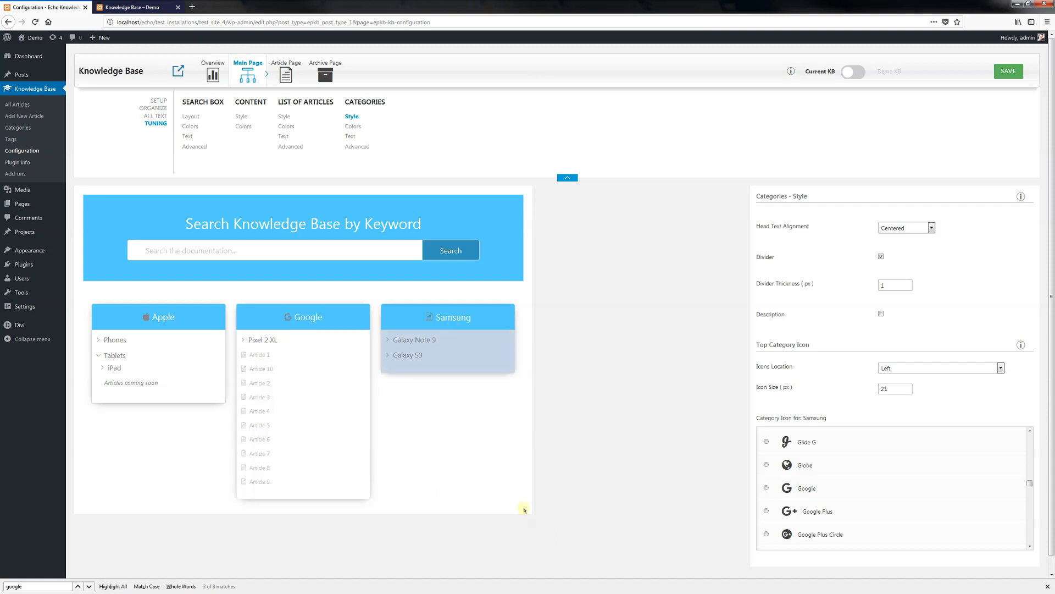
key("ctrl+f")
type("samsung")
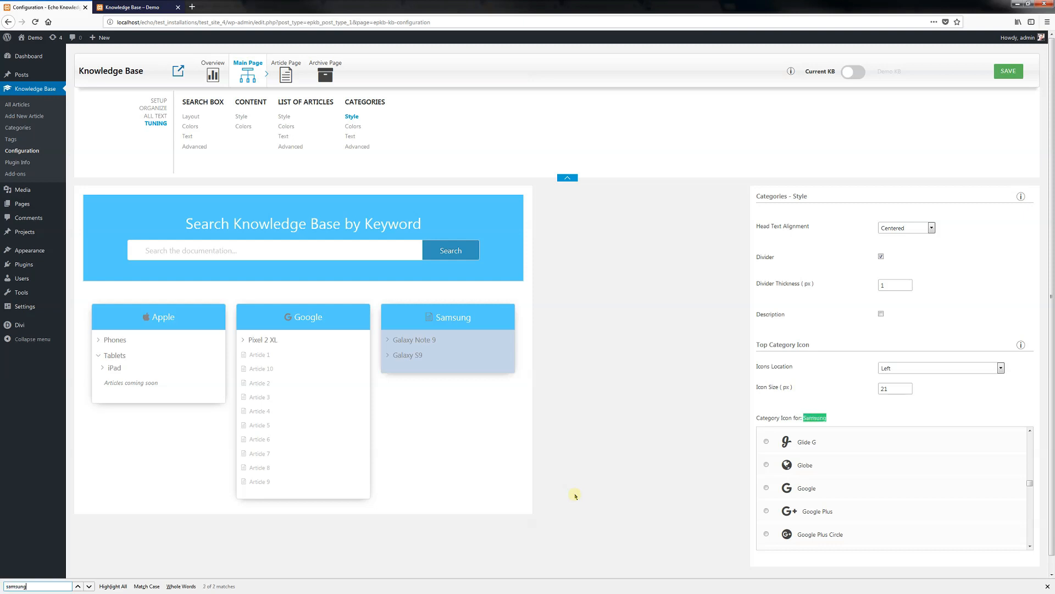
- Find the Phone icon in the category icon list, assign it to the Samsung category, and save the configuration
key("BackSpace")
key("BackSpace")
key("BackSpace")
key("BackSpace")
key("BackSpace")
key("BackSpace")
type("phone")
key("Return")
key("Return")
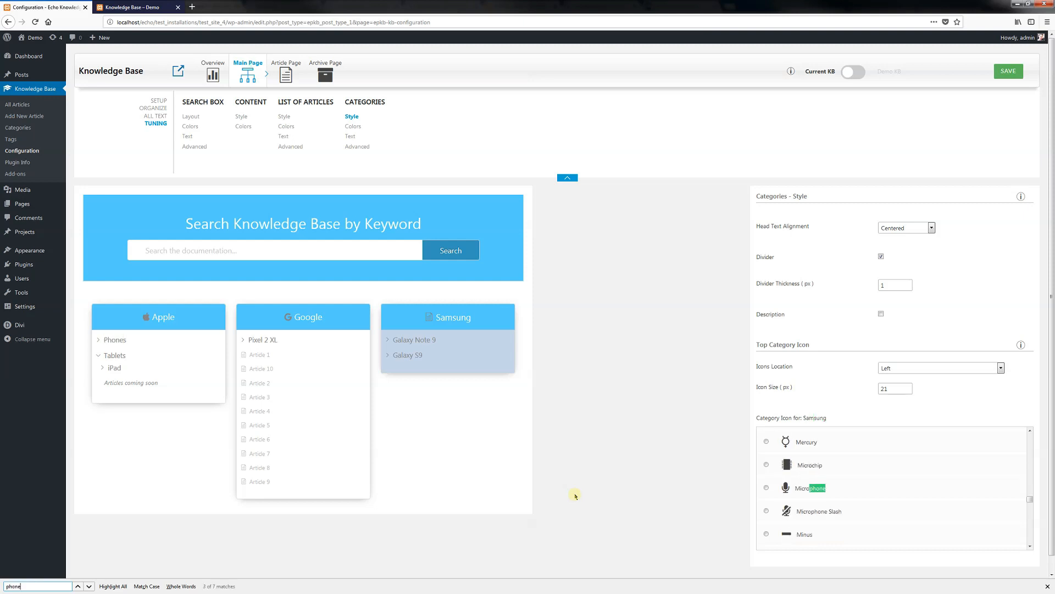
key("Return")
key("Return")
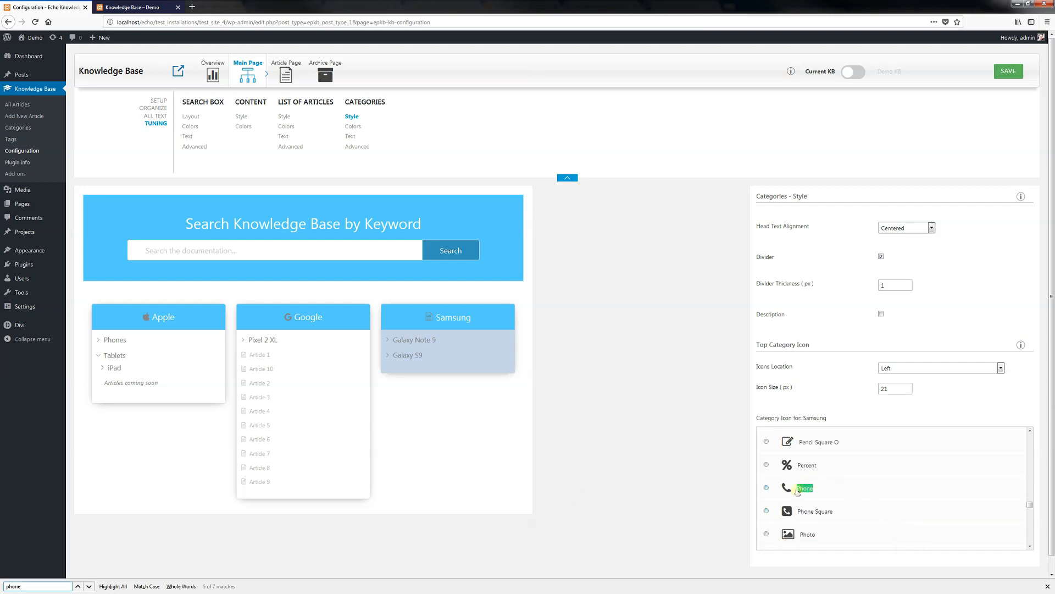
left_click(806, 489)
left_click(1009, 74)
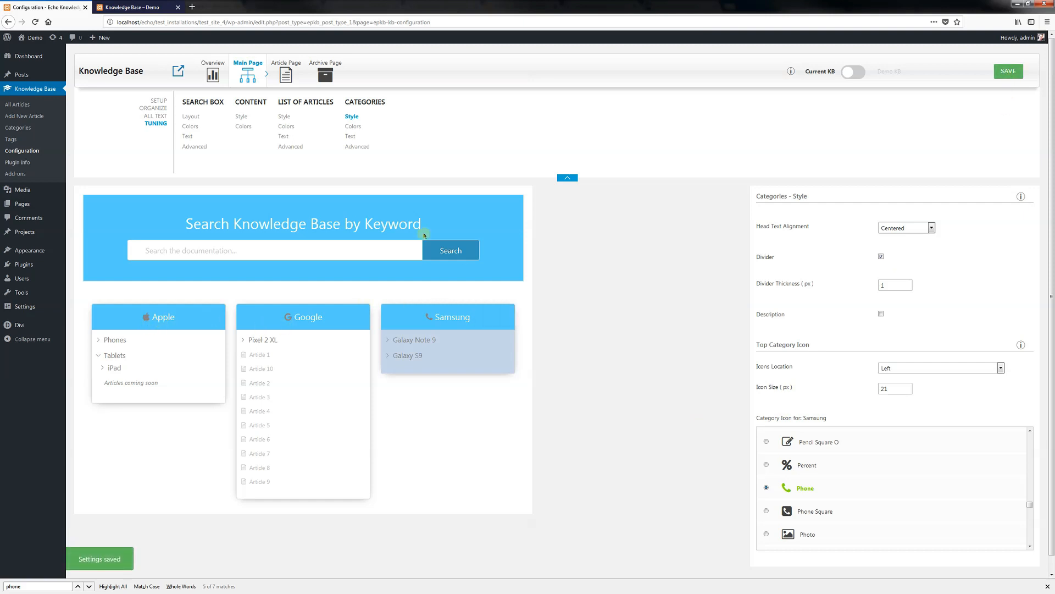
- In the category color tuning, set the top level category icon color to white, preview it, and save
left_click(359, 129)
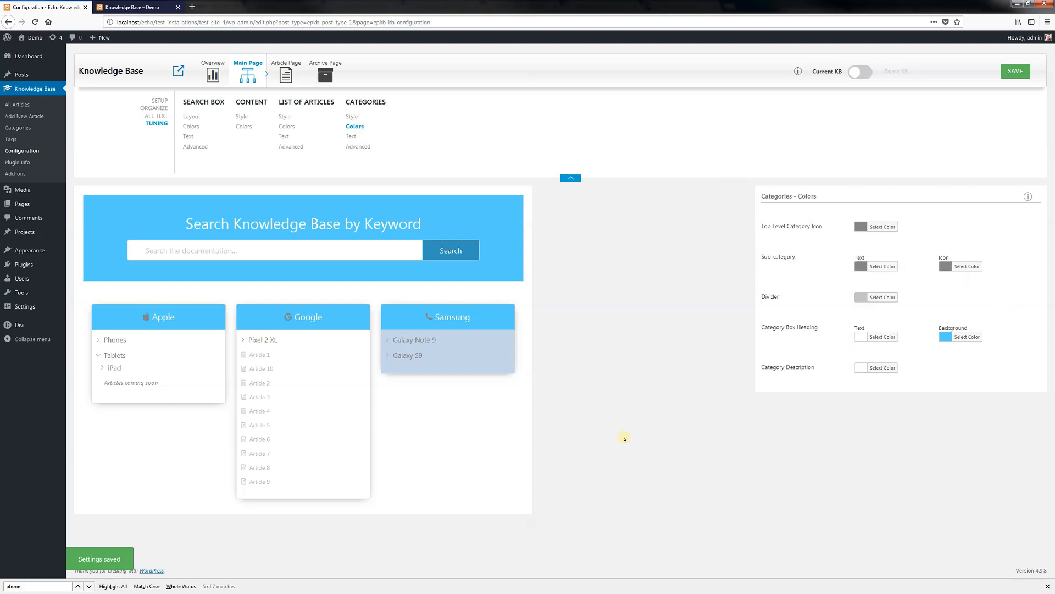
left_click(862, 228)
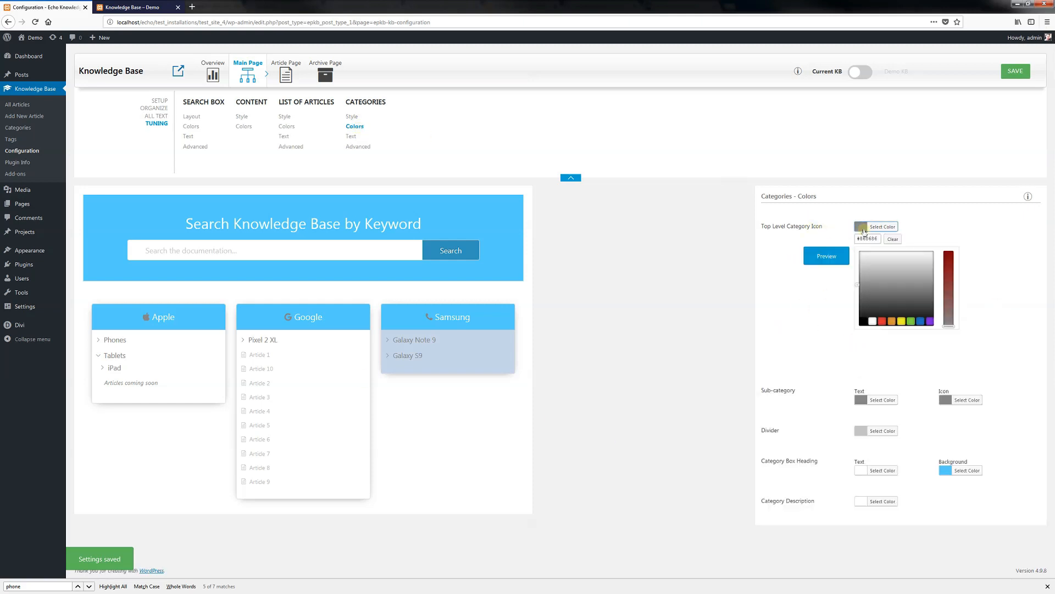
left_click(872, 322)
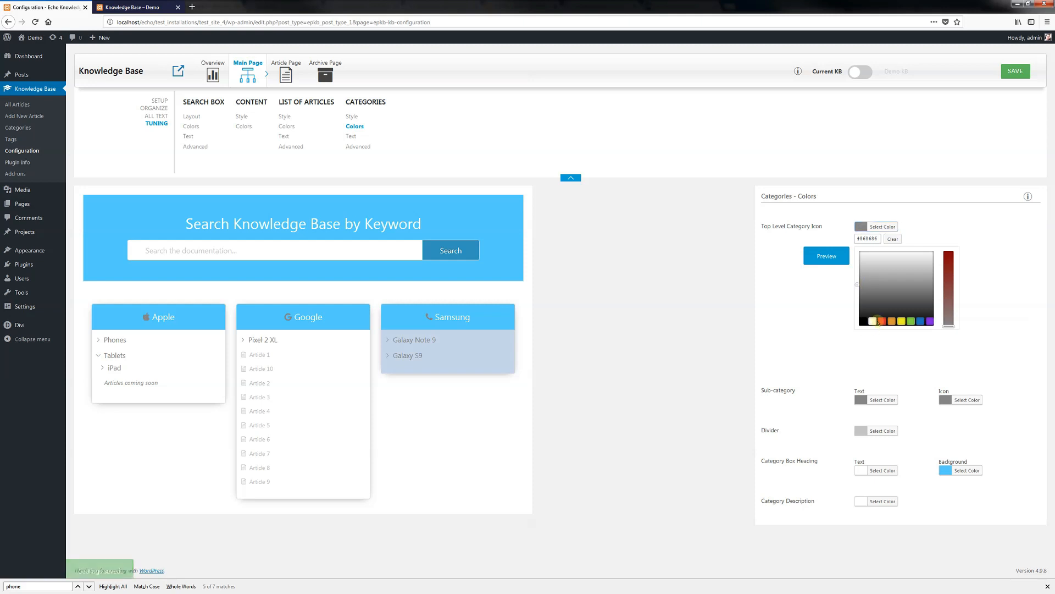
left_click(842, 262)
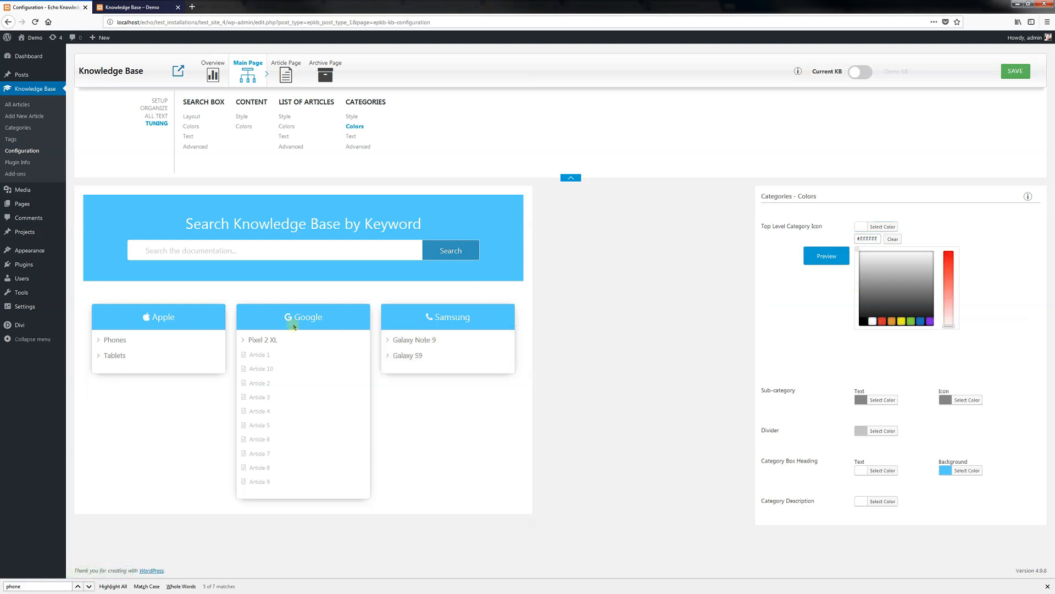
left_click(1010, 74)
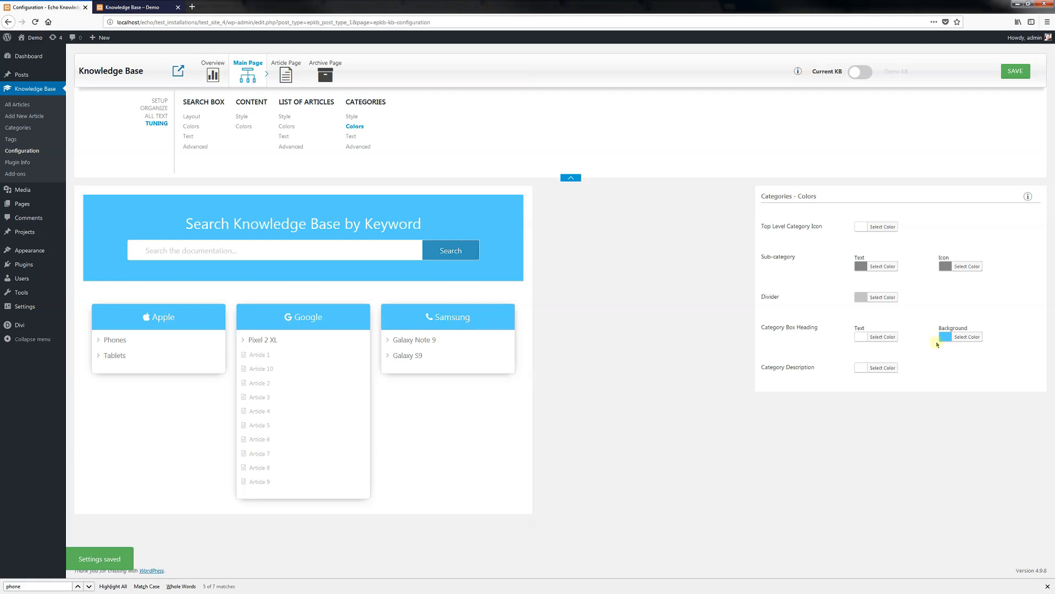
- Change the category box heading background to a lighter blue and preview it
left_click(946, 337)
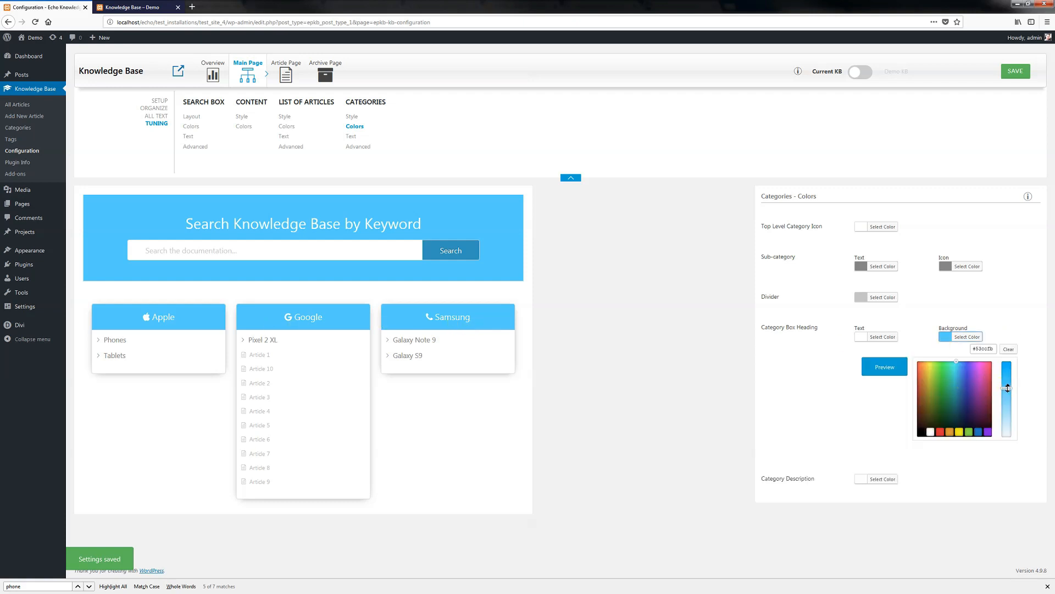
left_click_drag(1007, 389, 1007, 399)
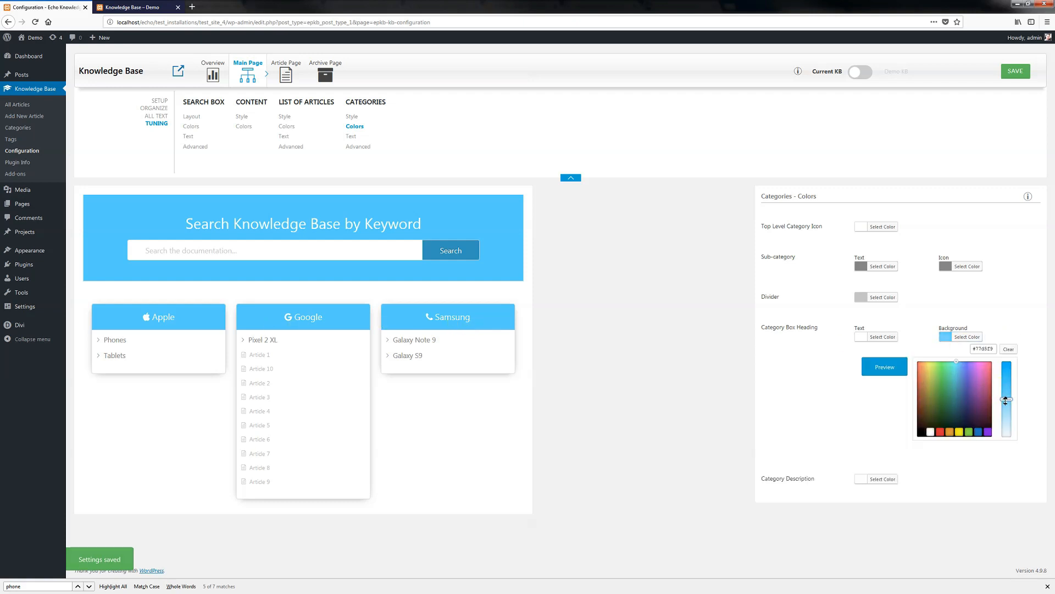
left_click(876, 367)
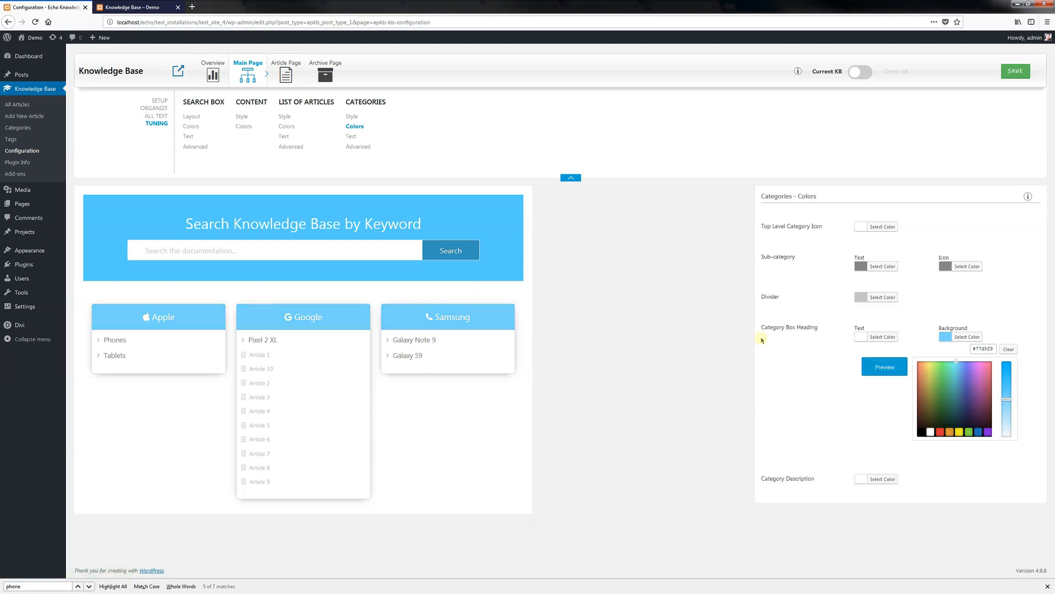
- In the advanced category tuning, set the article list shadow to No Shadow, save, and reload the live page to check it
left_click(357, 147)
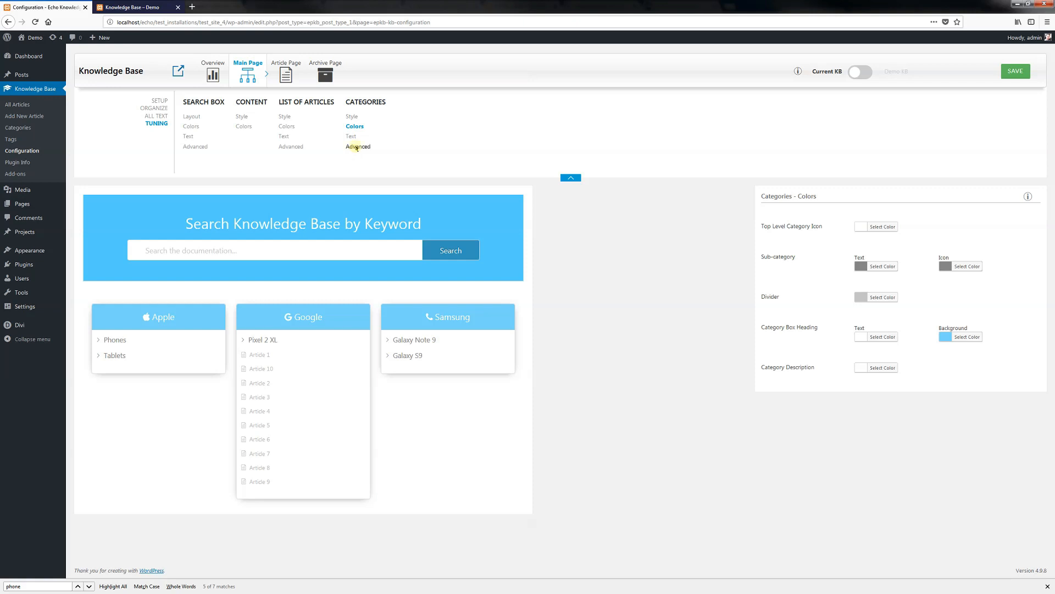
left_click(927, 230)
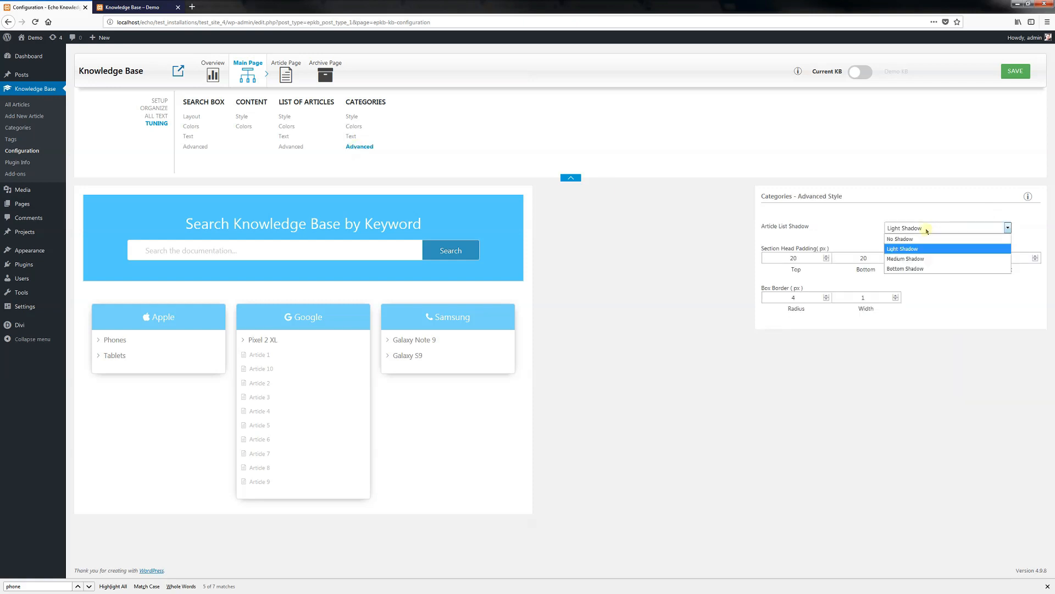
left_click(914, 240)
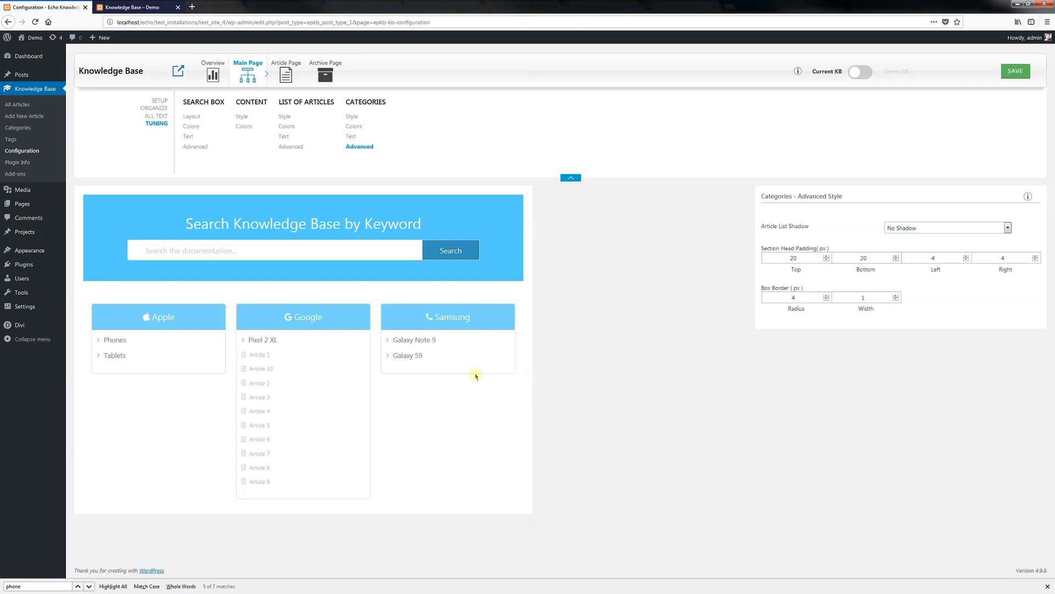
left_click(1015, 71)
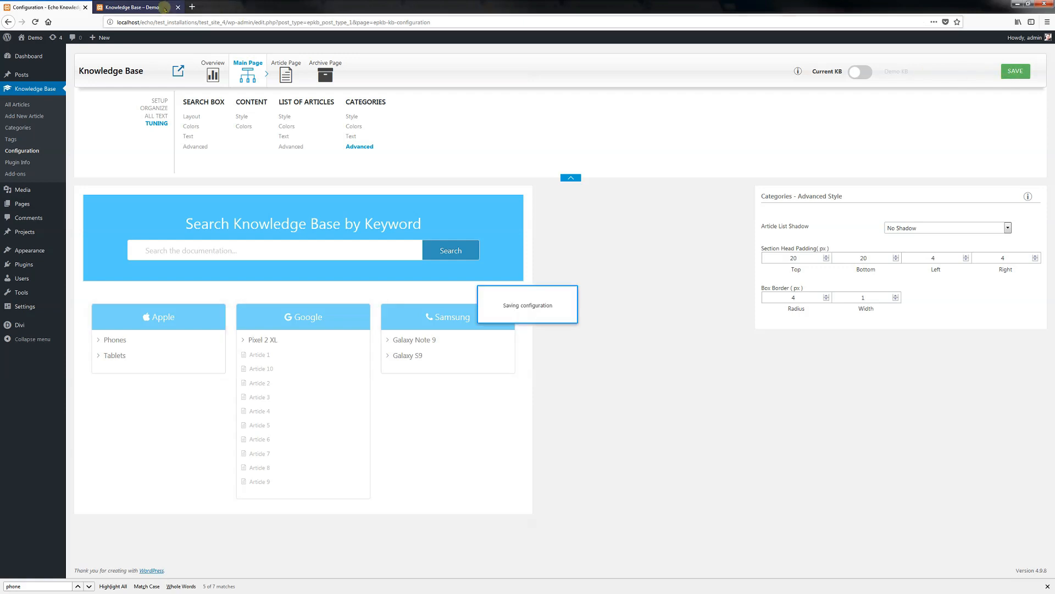
left_click(147, 8)
key("F5")
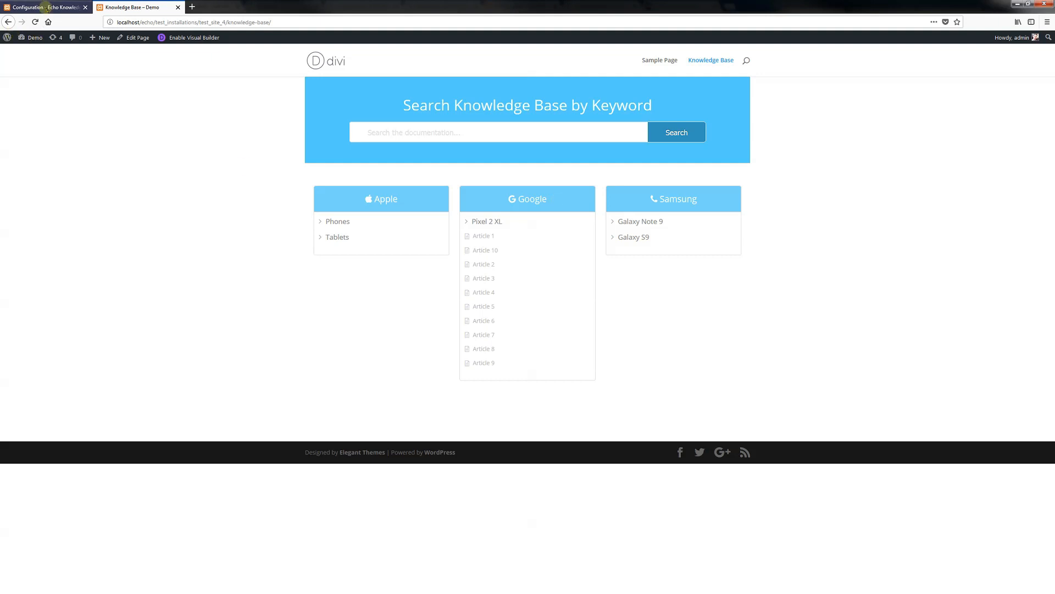
- Edit the Apple category in the Knowledge Base categories, add the description "My company Description", and update it
left_click(44, 7)
left_click(32, 133)
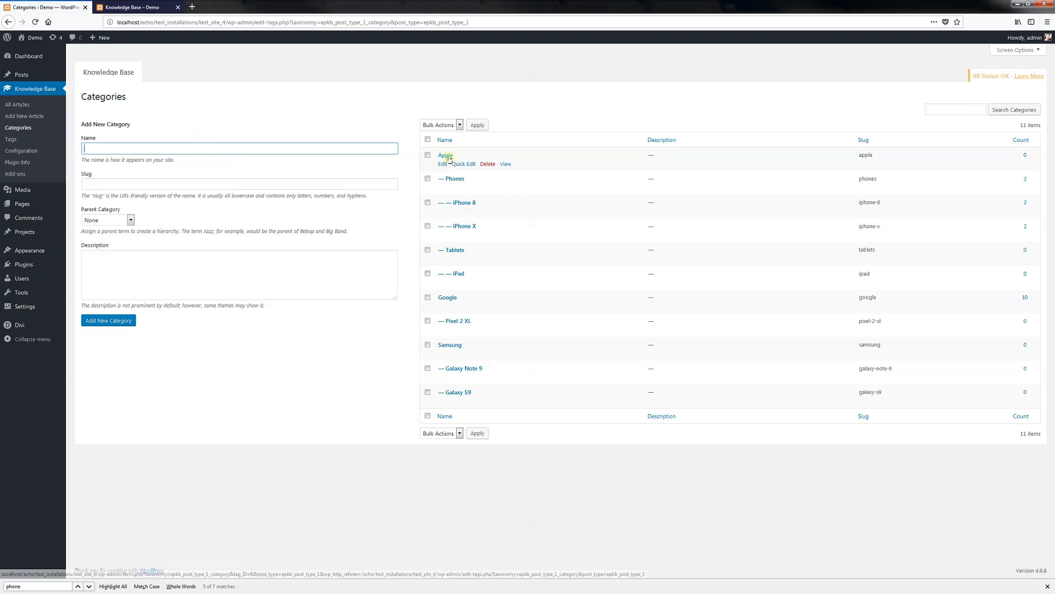
left_click(441, 164)
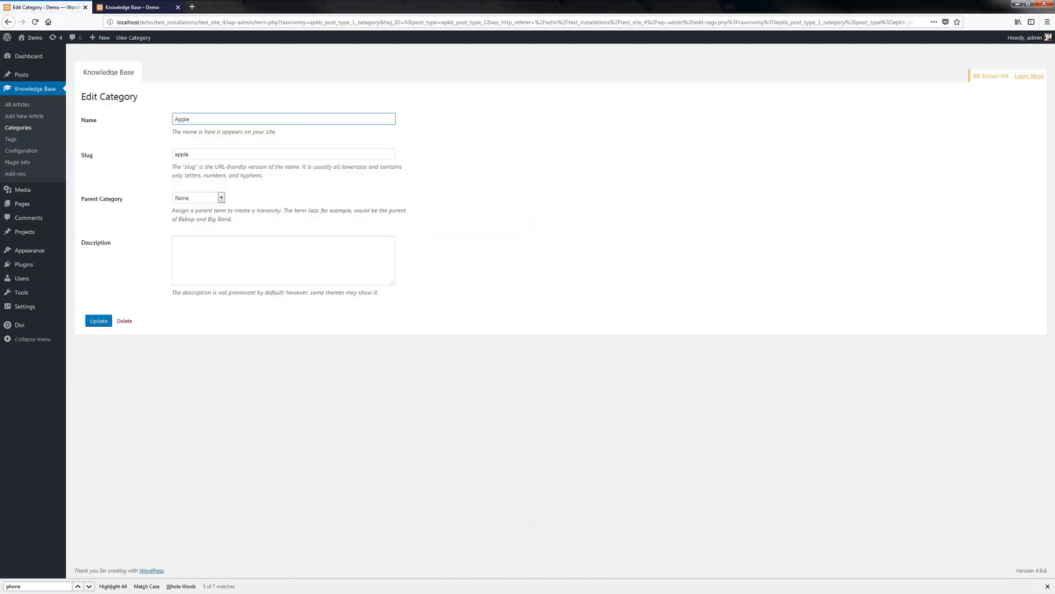
left_click(281, 259)
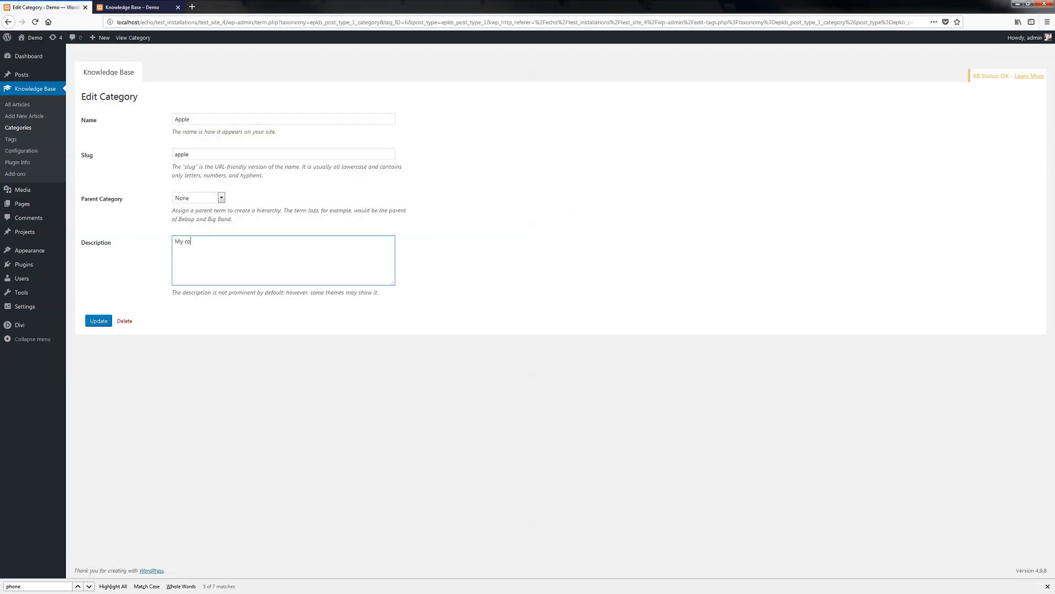
type("My compnay")
key("BackSpace")
key("BackSpace")
key("BackSpace")
left_click(99, 321)
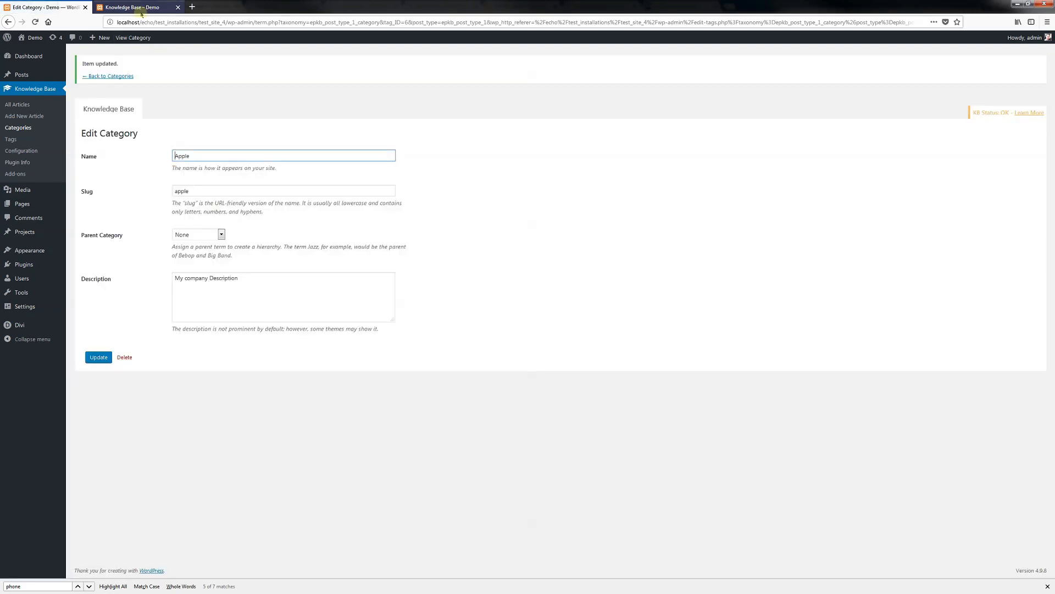
- In the main page's category style tuning, enable category descriptions and save the configuration
left_click(22, 151)
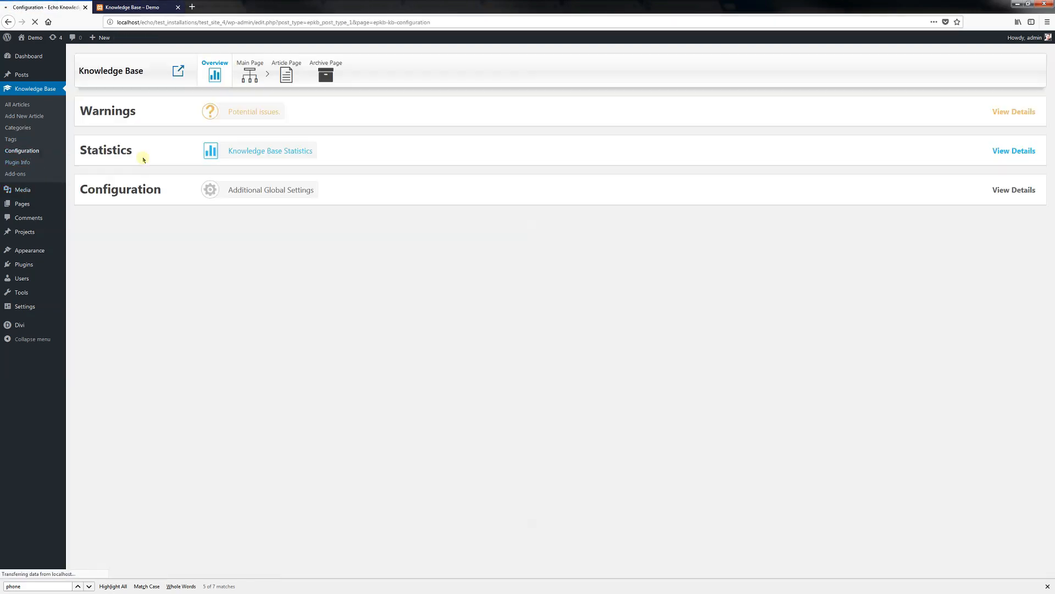
left_click(248, 77)
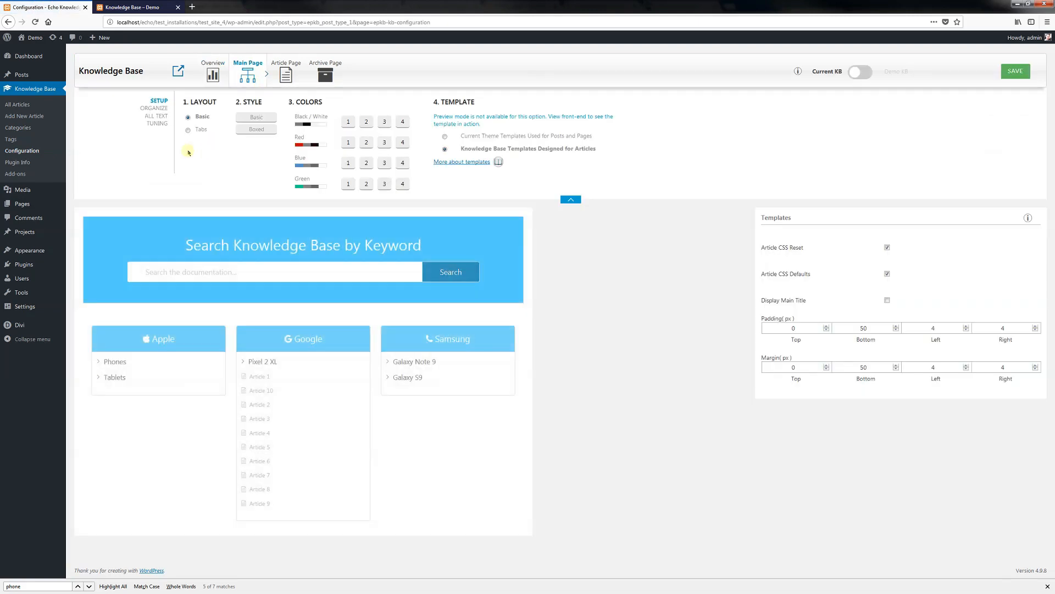
left_click(157, 123)
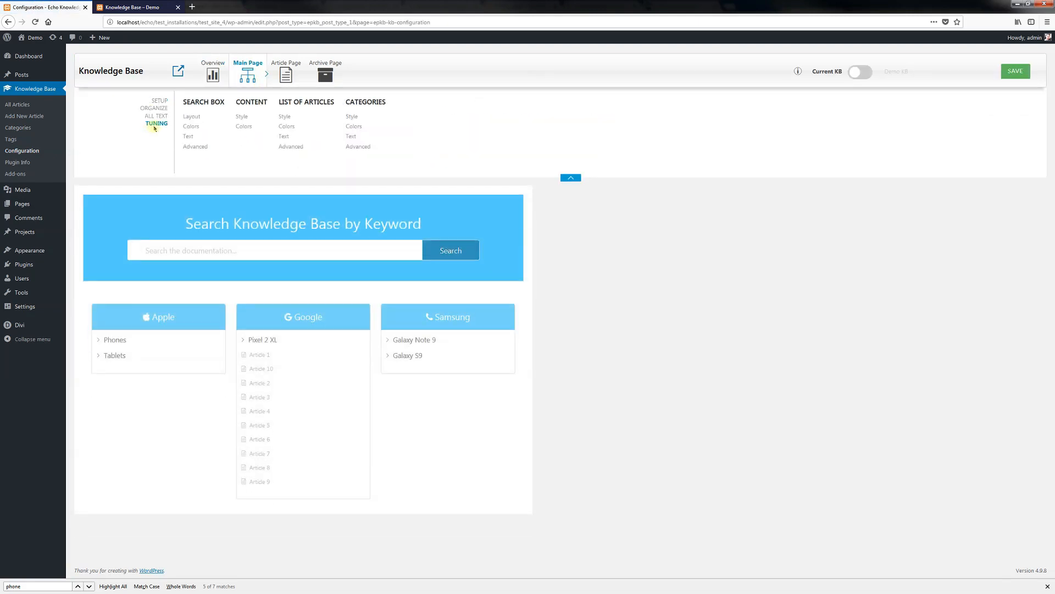
left_click(353, 117)
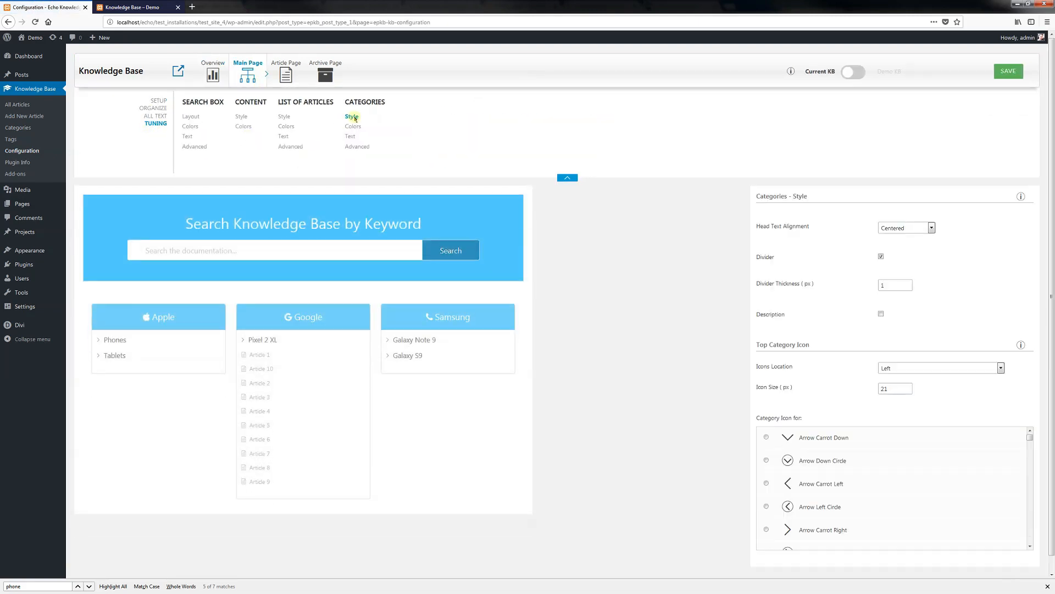
left_click(881, 315)
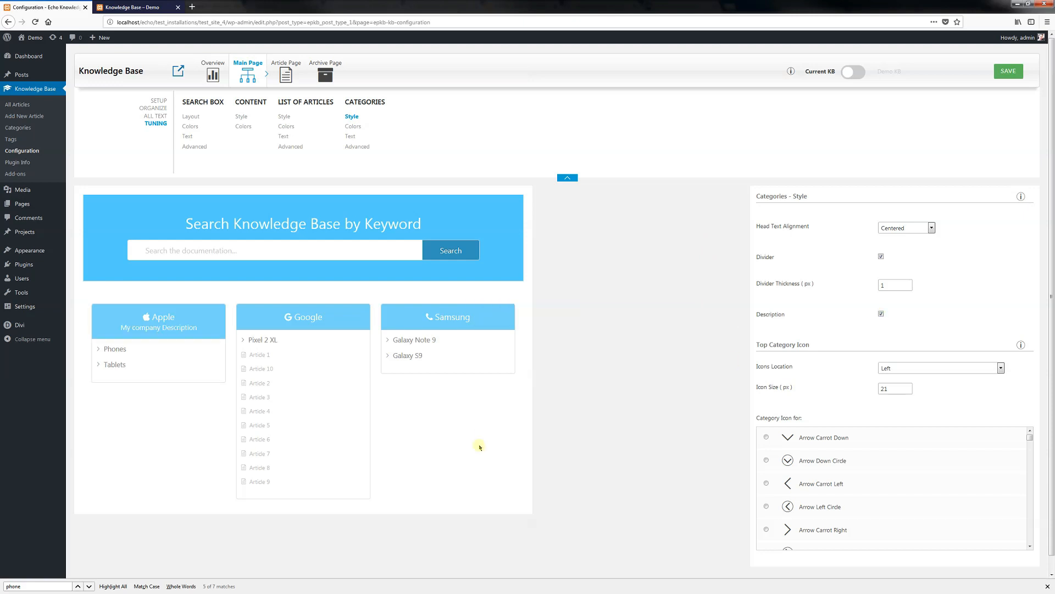
left_click(1018, 76)
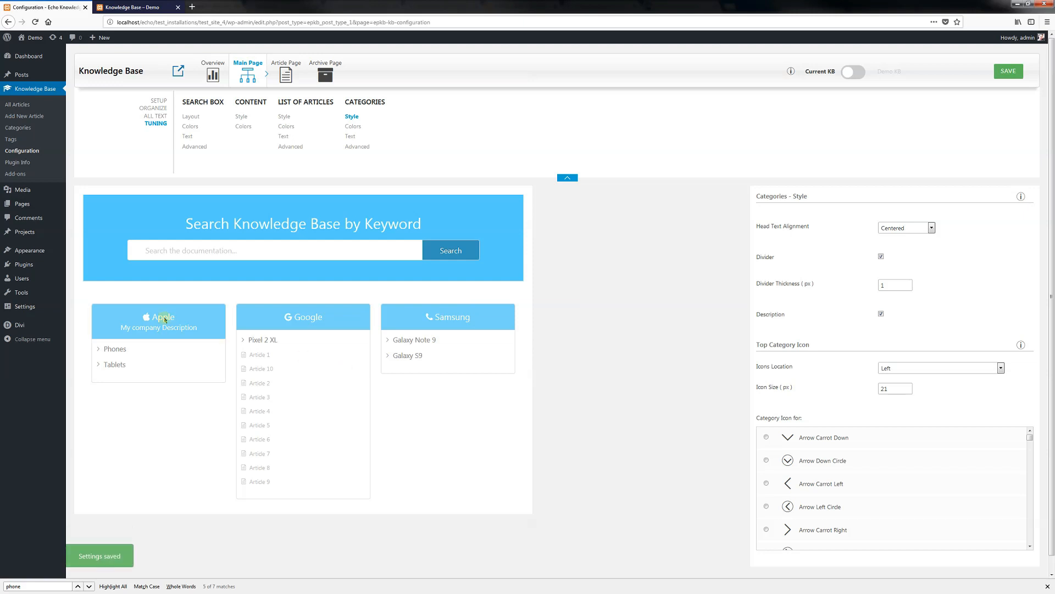
left_click_drag(133, 328, 179, 332)
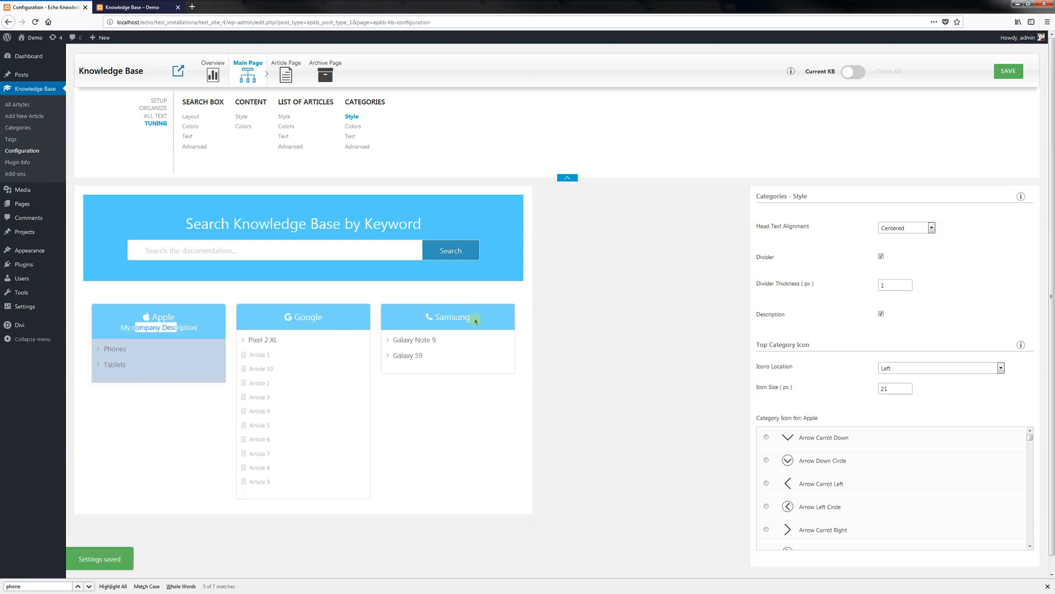
left_click(586, 332)
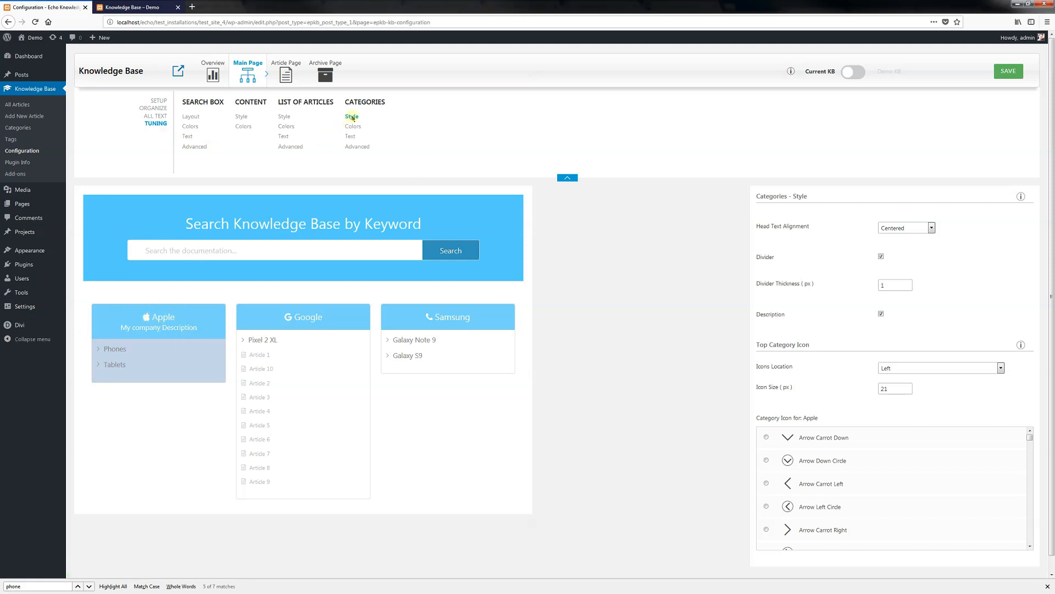
- Set the top category icons location to Top, save, and reload the live page to check the result
left_click(885, 371)
left_click(867, 397)
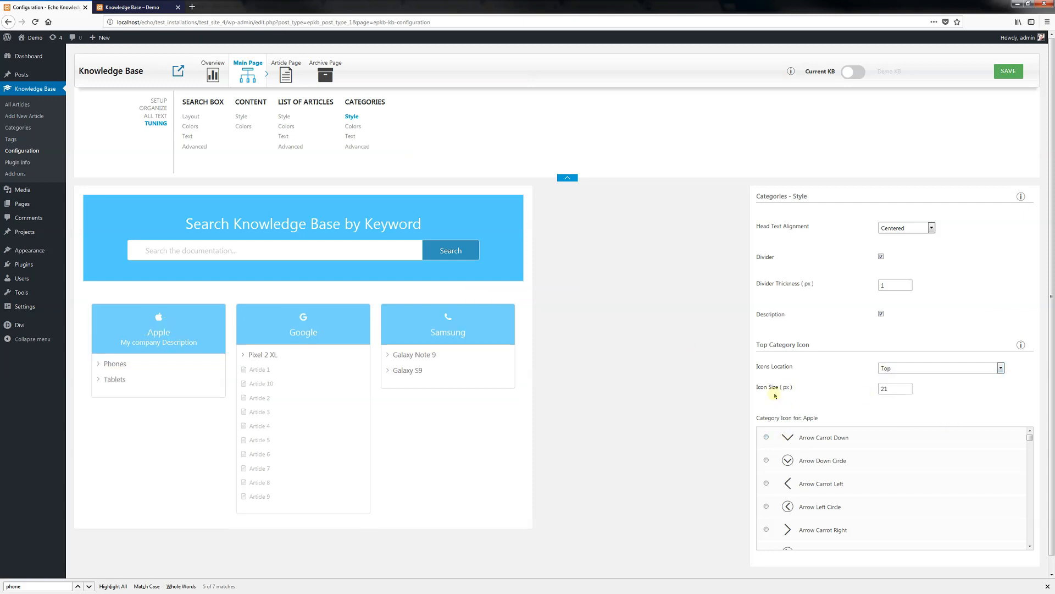
left_click(1008, 70)
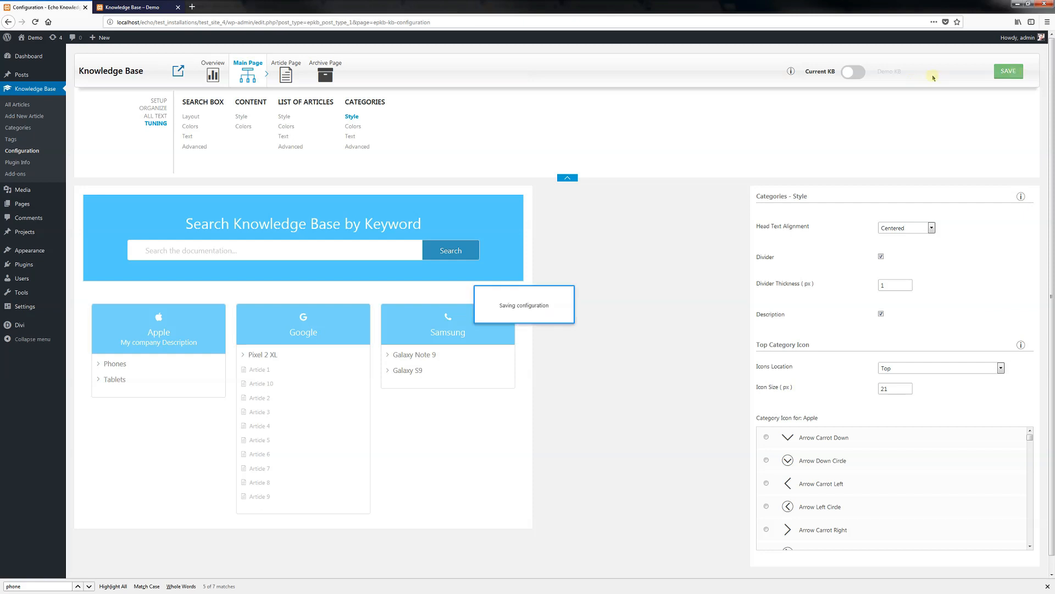
left_click(144, 7)
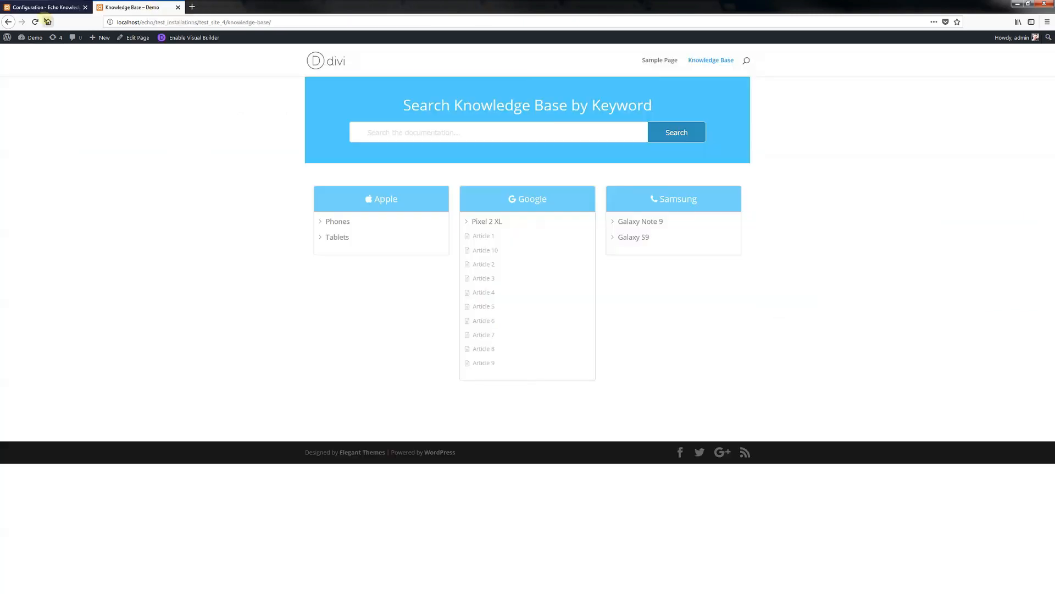
left_click(35, 22)
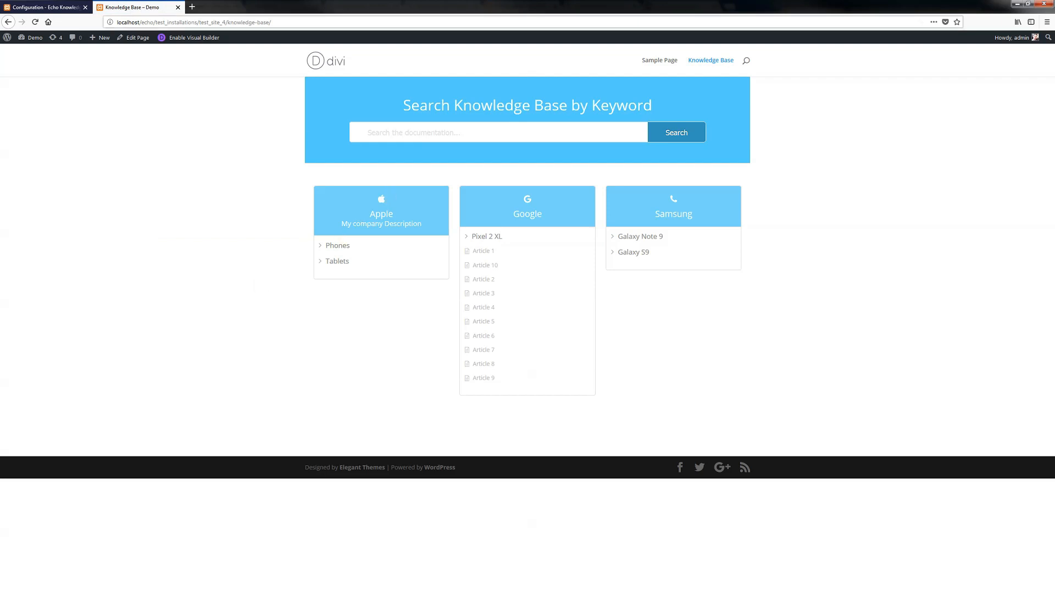
- In the main page's category style tuning, set the top category icon size to 30 px and save
left_click(46, 7)
key("Tab")
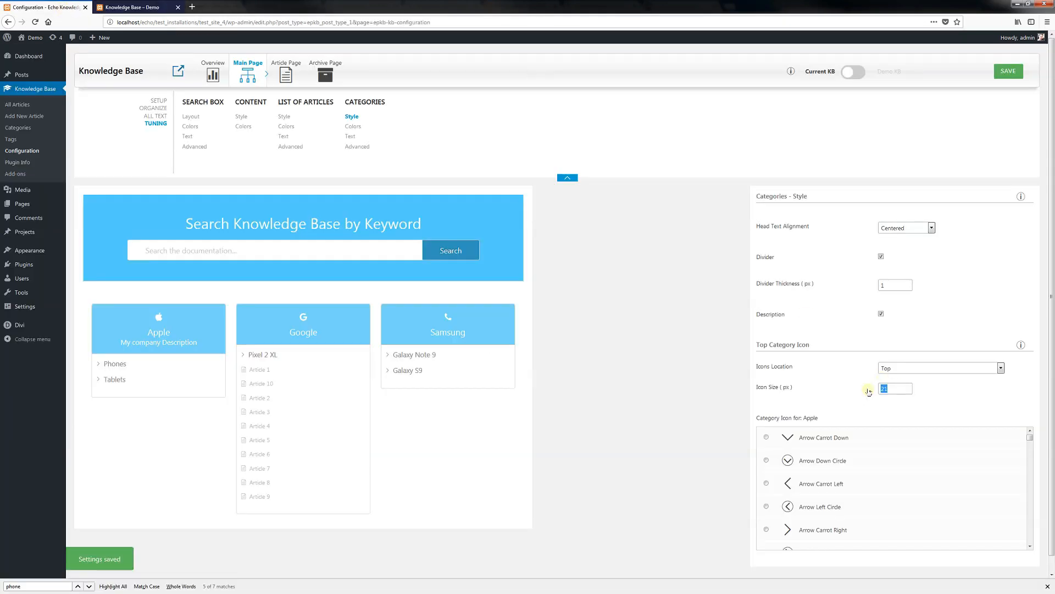
type("30")
left_click(1009, 71)
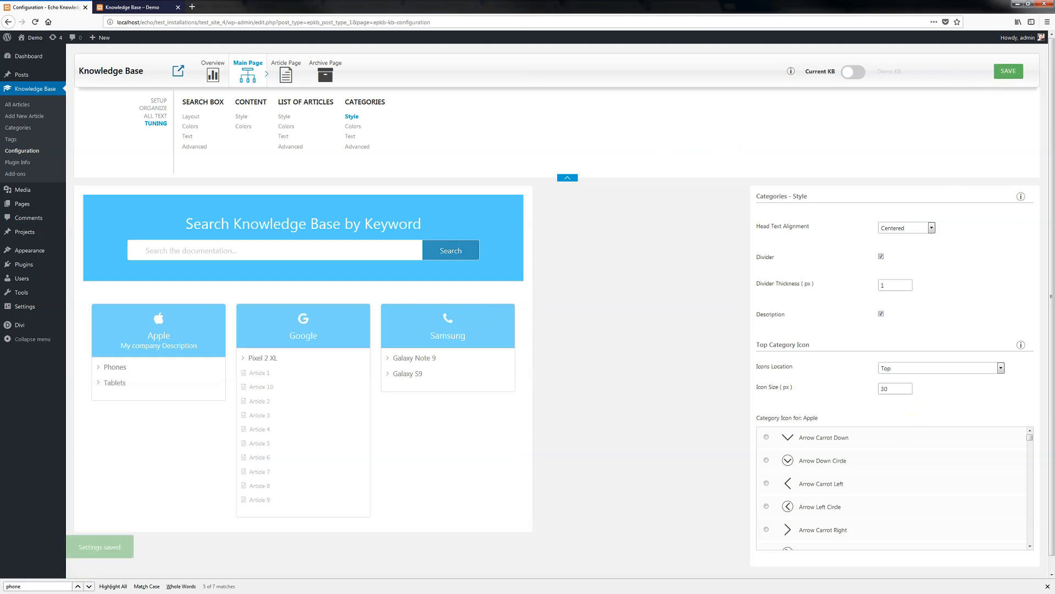
- Set the top category icon size to 45 px, save, and reload the live page to check it
left_click_drag(897, 389, 856, 396)
type("45")
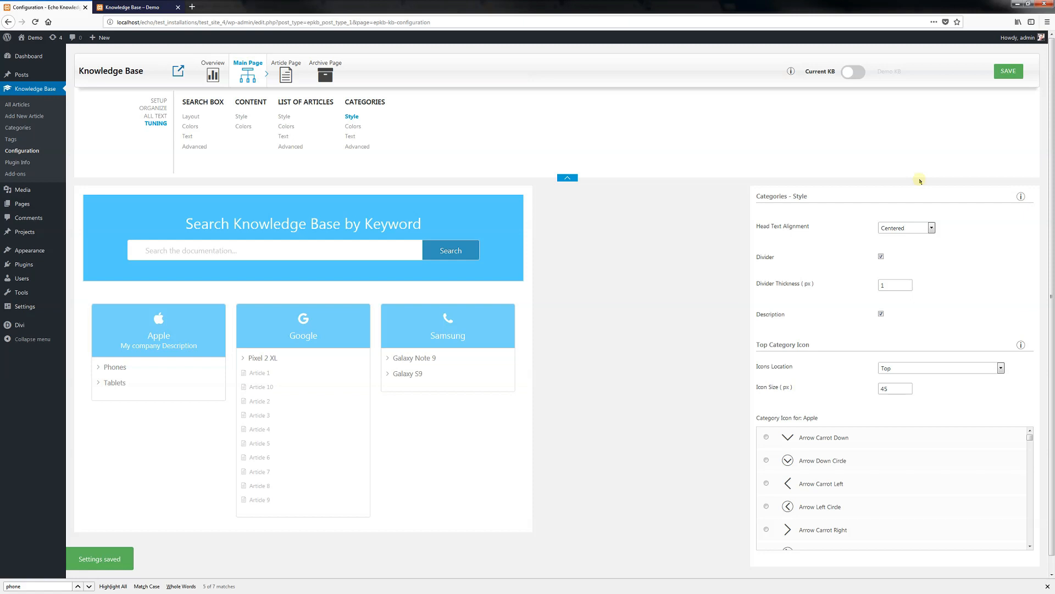
left_click(1014, 76)
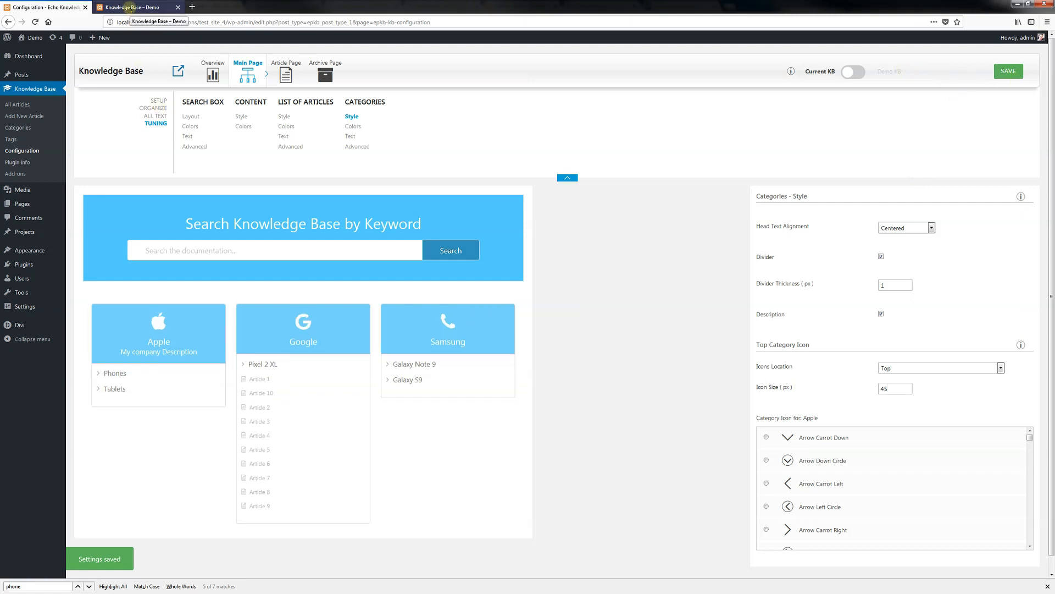
left_click(131, 7)
left_click(35, 22)
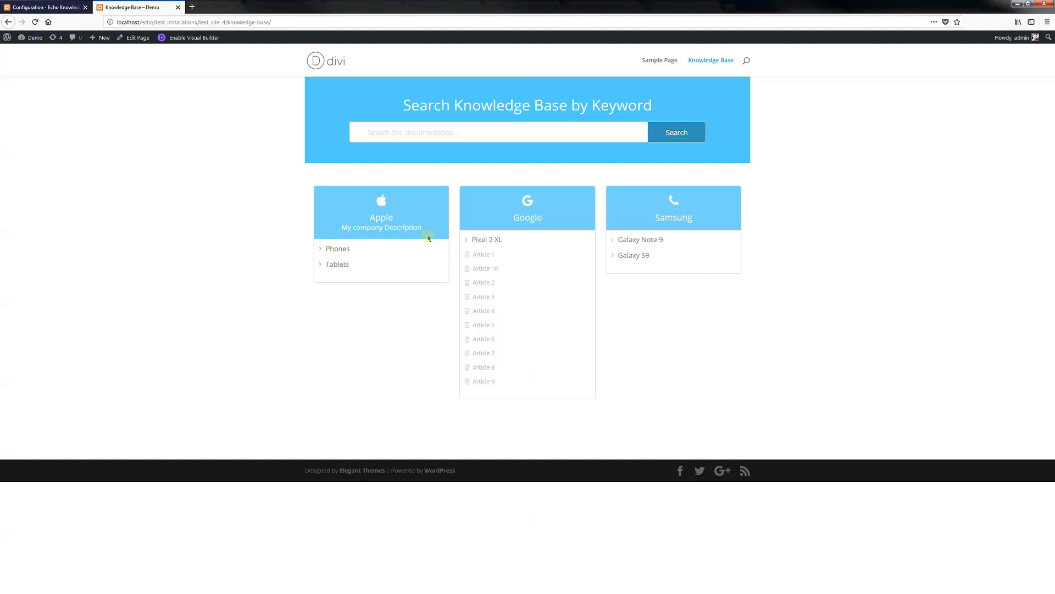
- In the main page's search box text tuning, set the search button name to "Find" and save the configuration
left_click(42, 8)
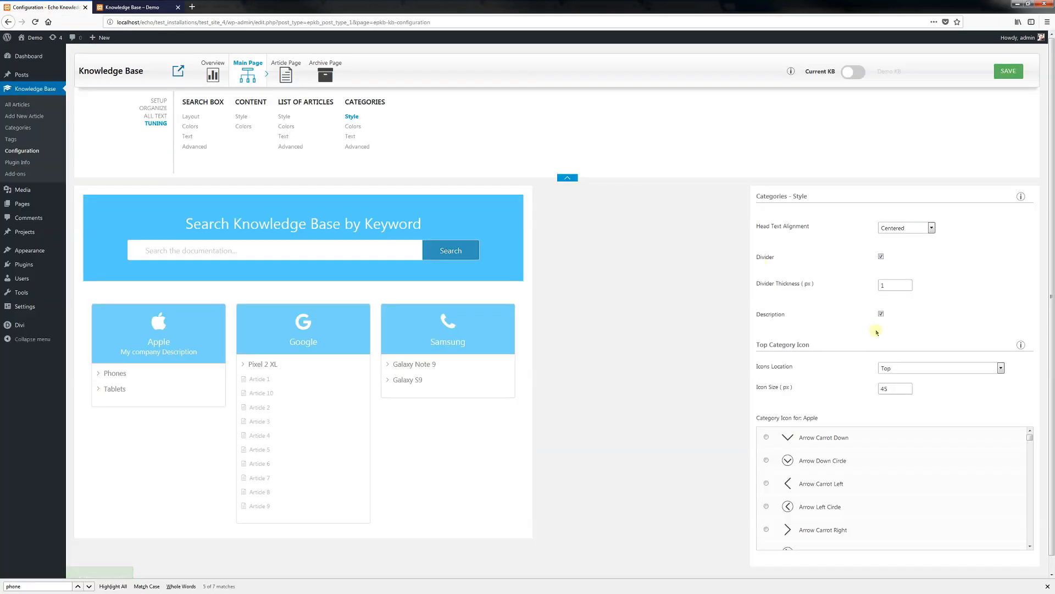
left_click(355, 128)
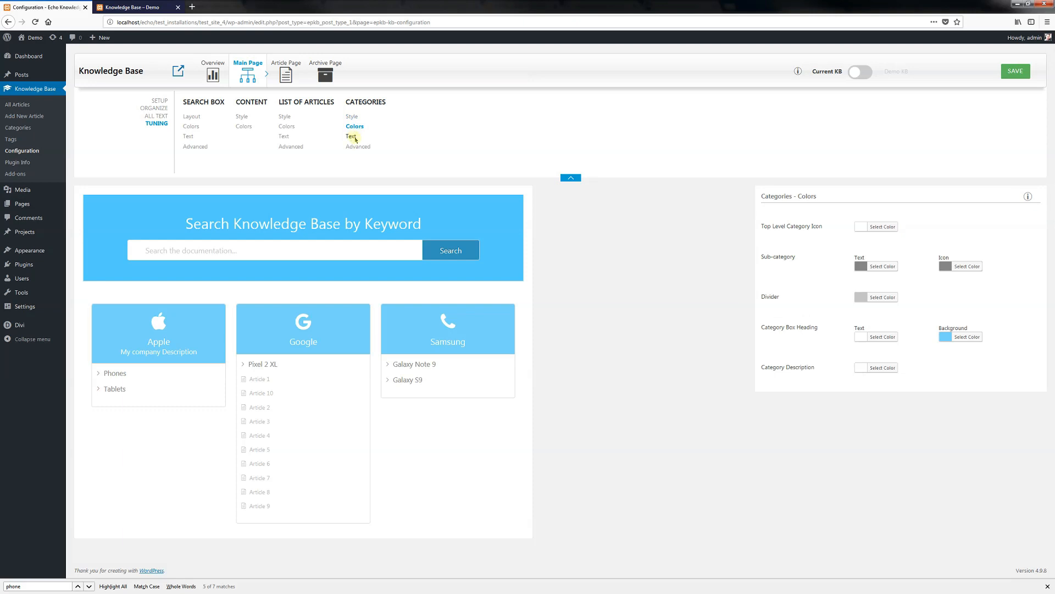
left_click(355, 138)
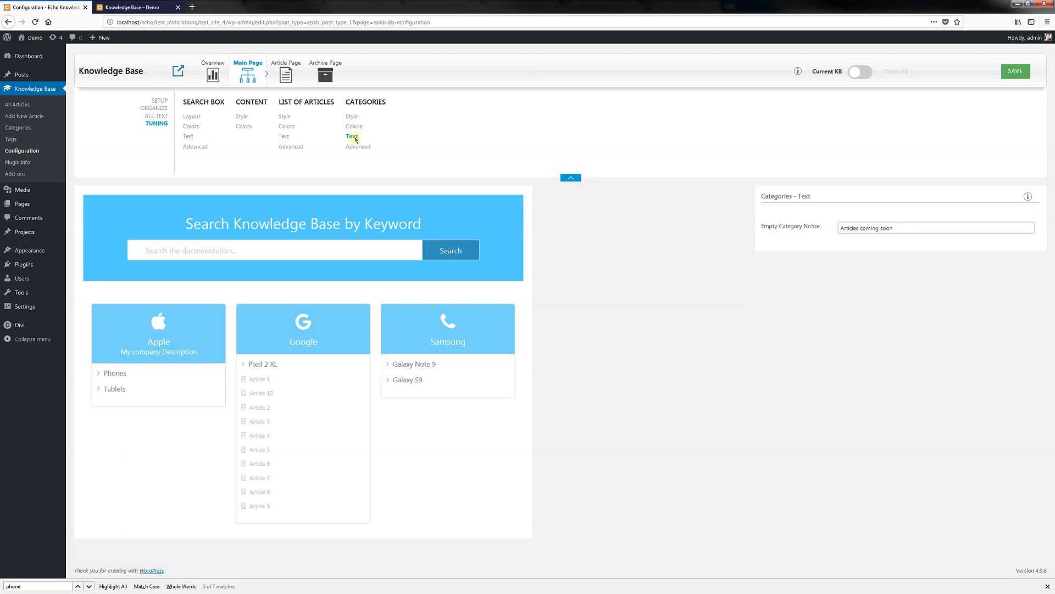
left_click(193, 117)
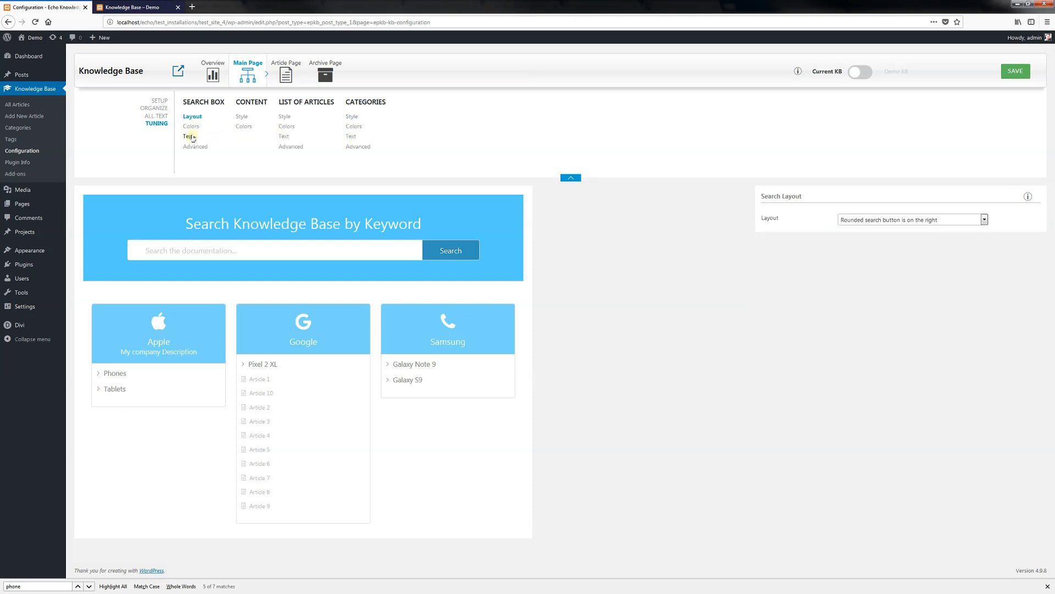
left_click(190, 137)
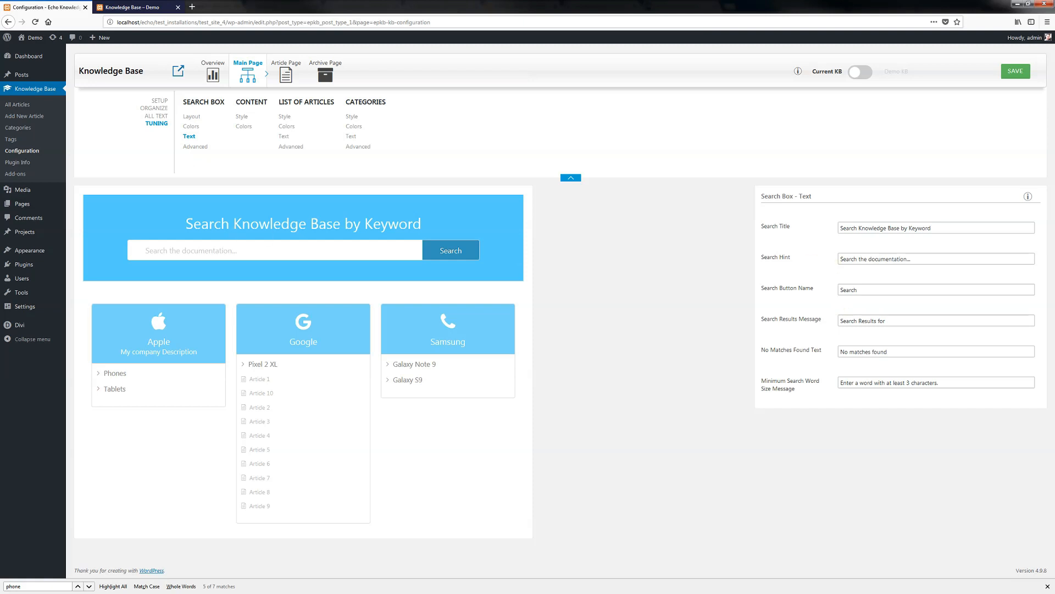
left_click_drag(858, 290, 832, 296)
type("Find")
left_click(1016, 72)
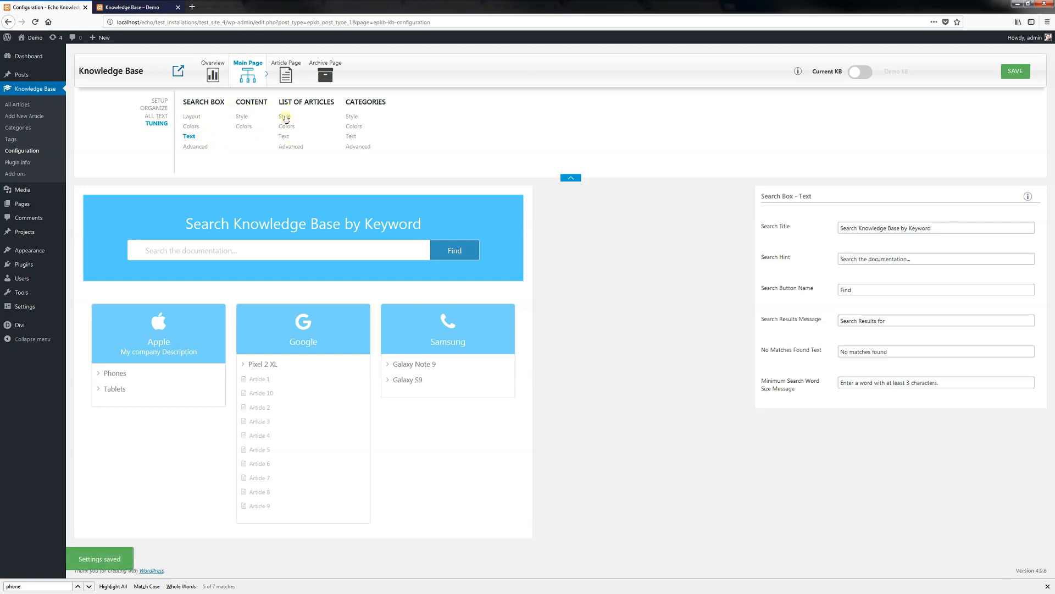
- Compare the live main page in the Basic and Tabs layouts, switching between its Apple, Google and Samsung tabs
left_click(292, 146)
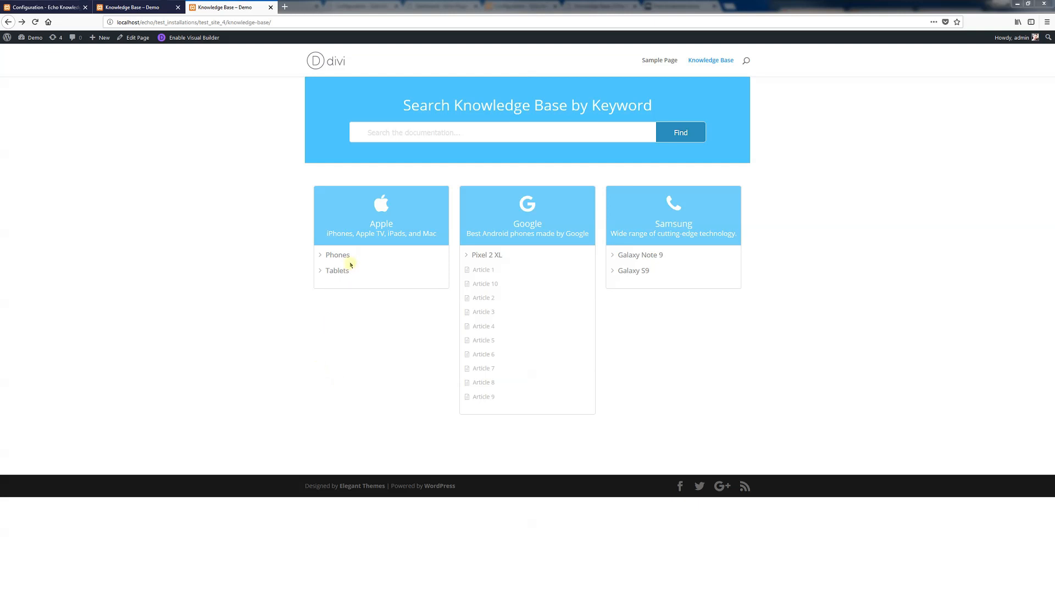
left_click(46, 7)
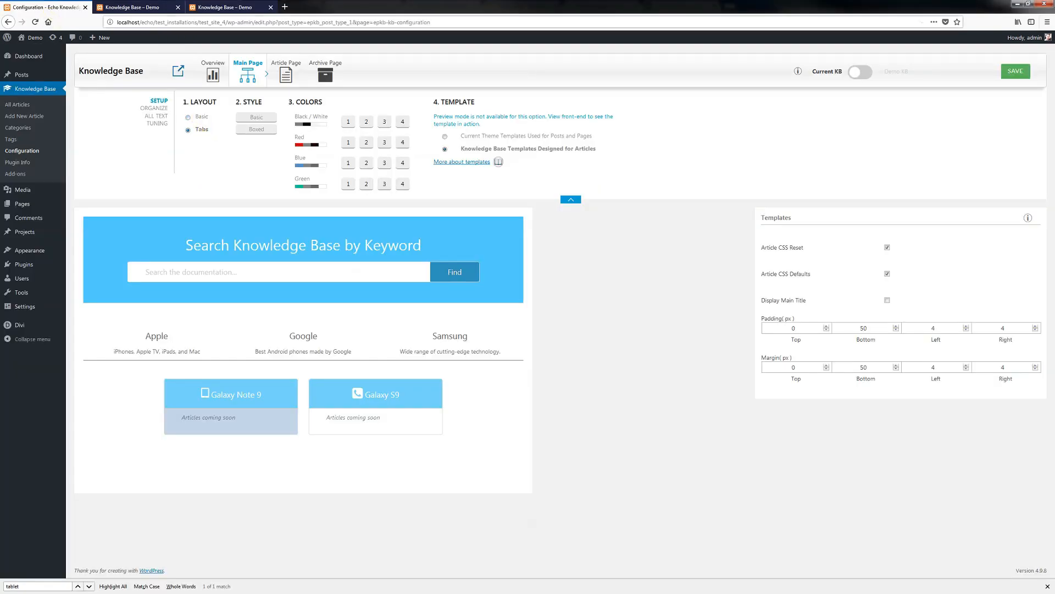
left_click(218, 7)
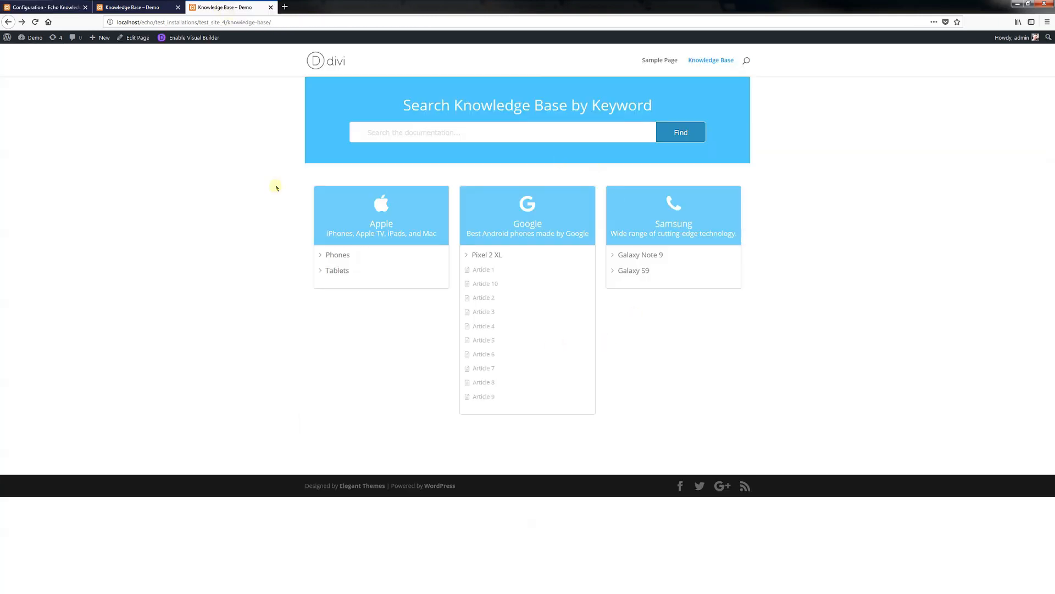
left_click(136, 9)
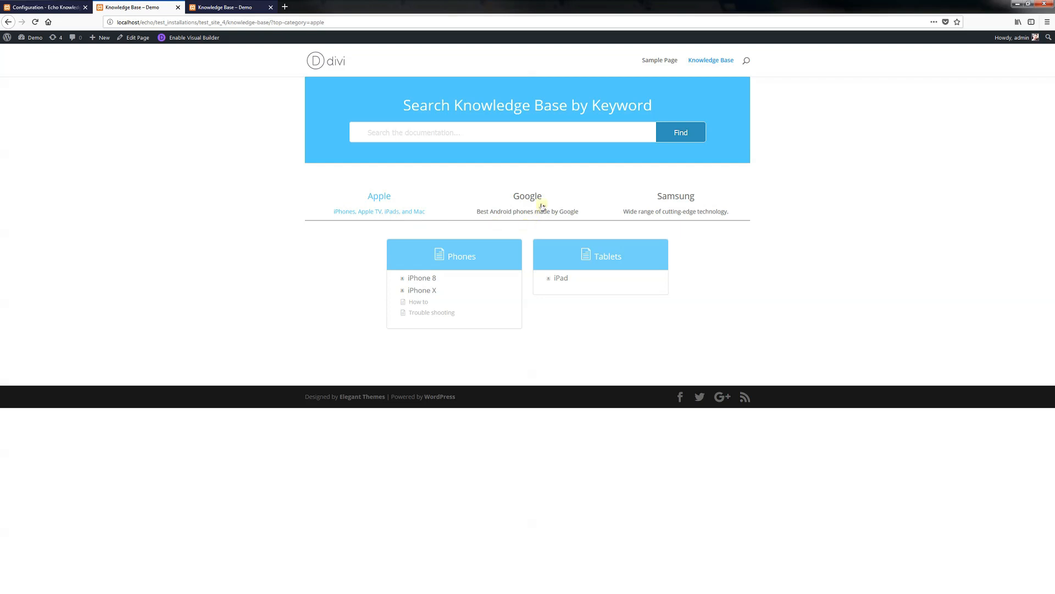
left_click(520, 211)
left_click(685, 213)
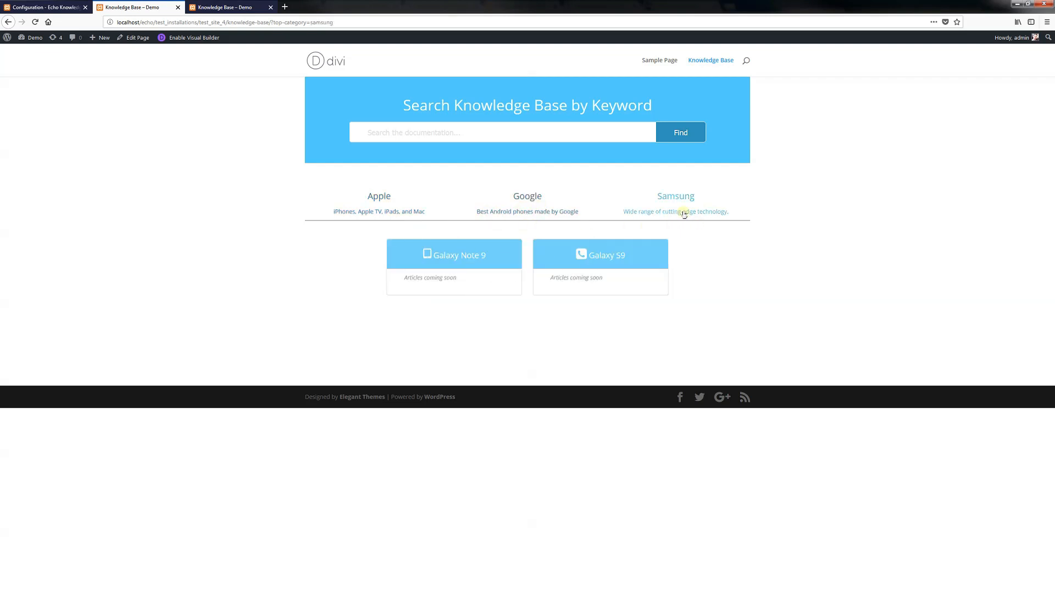
left_click(534, 211)
left_click(404, 212)
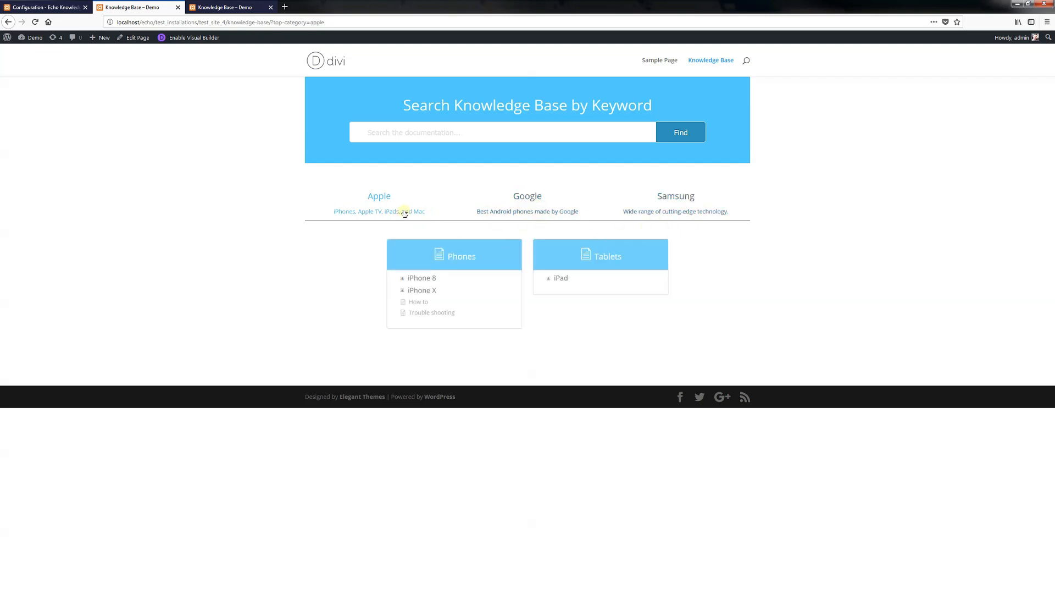
left_click(528, 214)
left_click(413, 207)
- Expand iPhone X and iPhone 8 under Apple's Phones in the Tabs layout and compare it with the Basic layout page
left_click(422, 290)
left_click(422, 279)
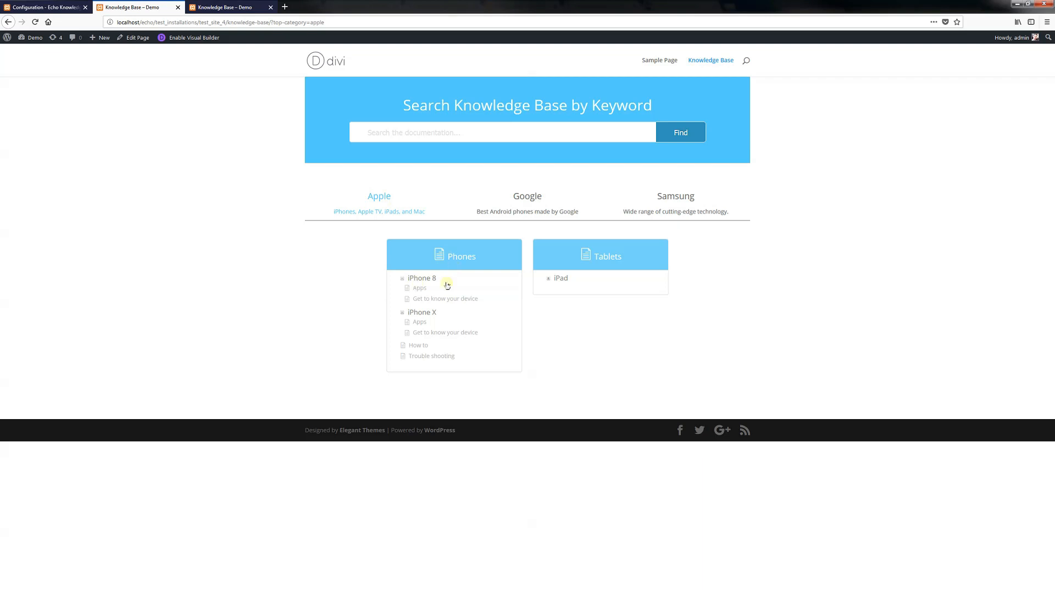
left_click(530, 209)
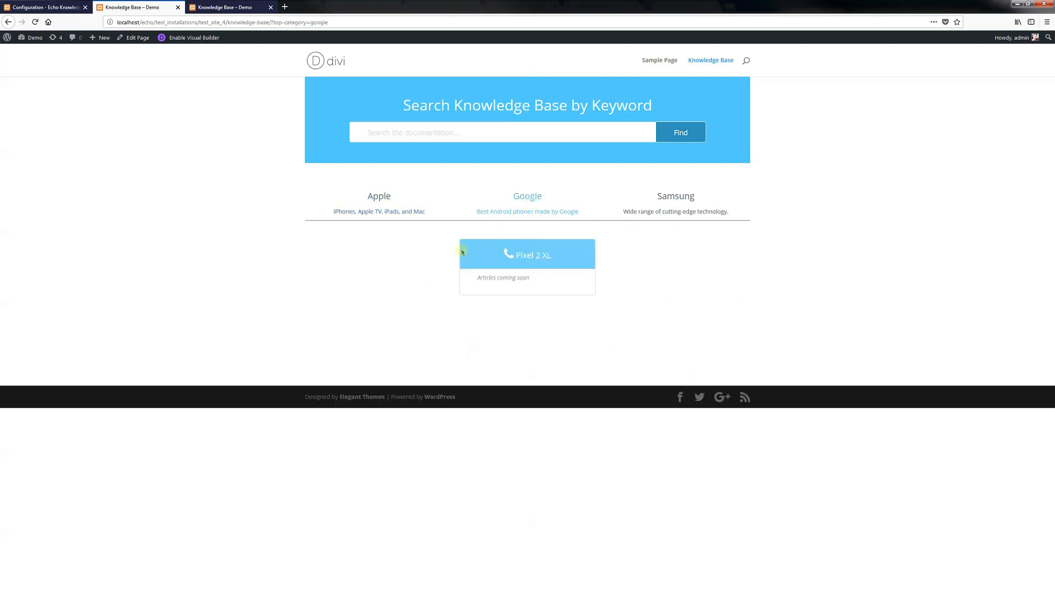
left_click(388, 213)
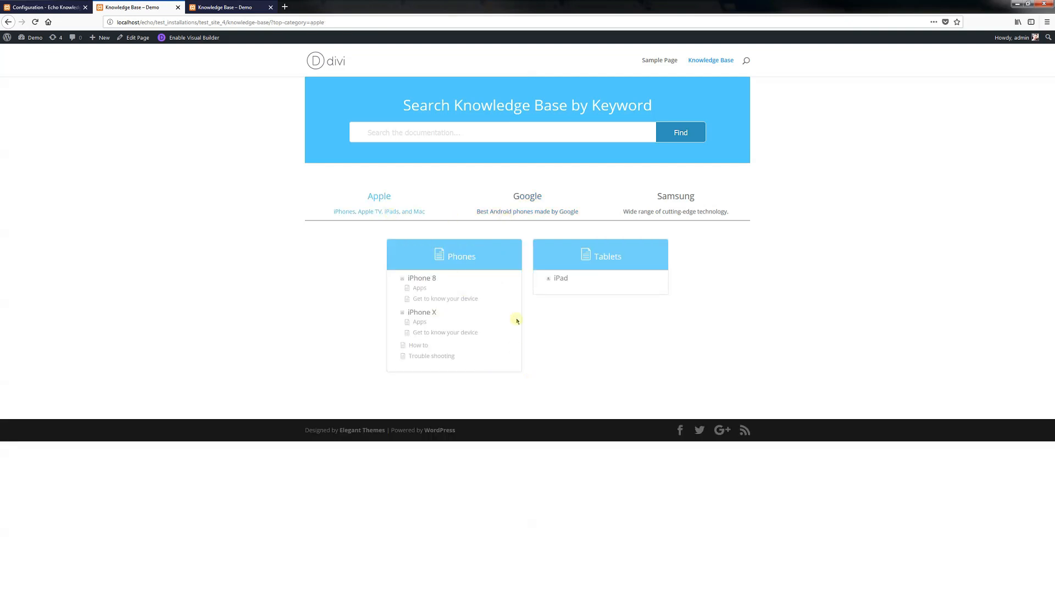
left_click(247, 9)
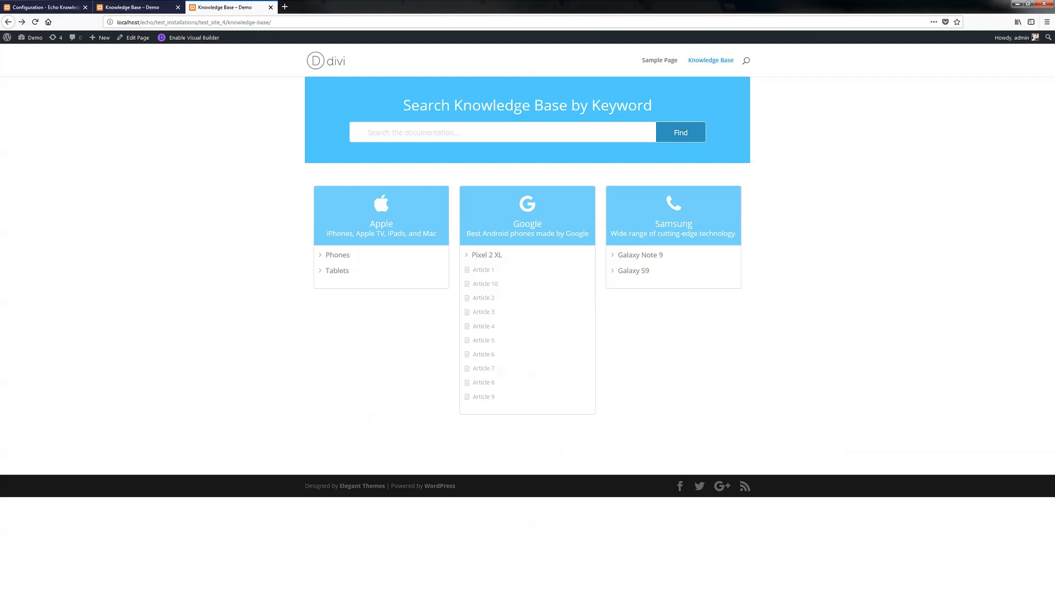
left_click(132, 7)
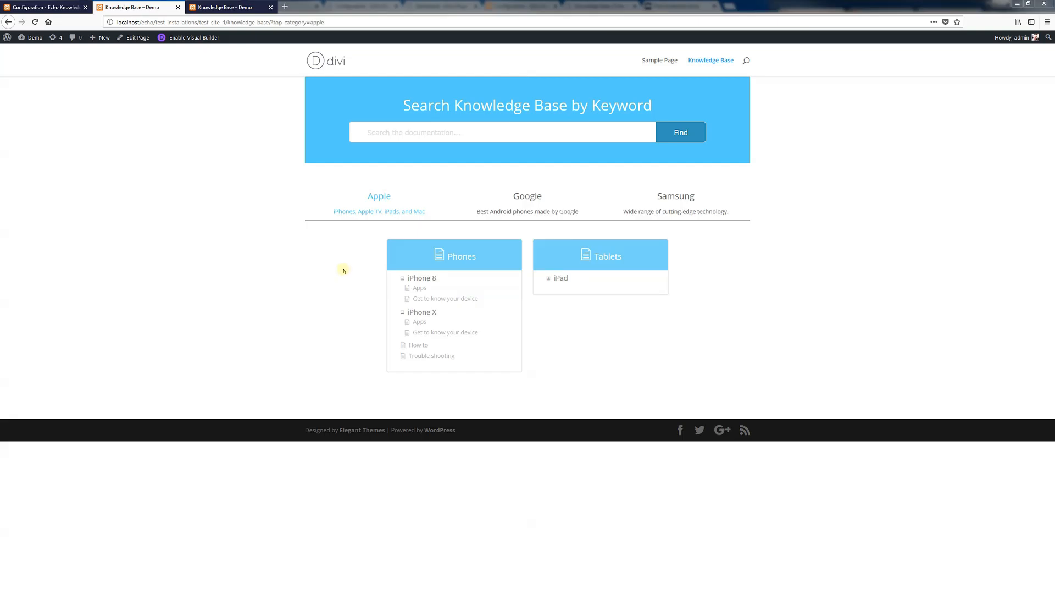
- Examine the warning details in the Knowledge Base overview and check them against the Google category on the live page
left_click(62, 9)
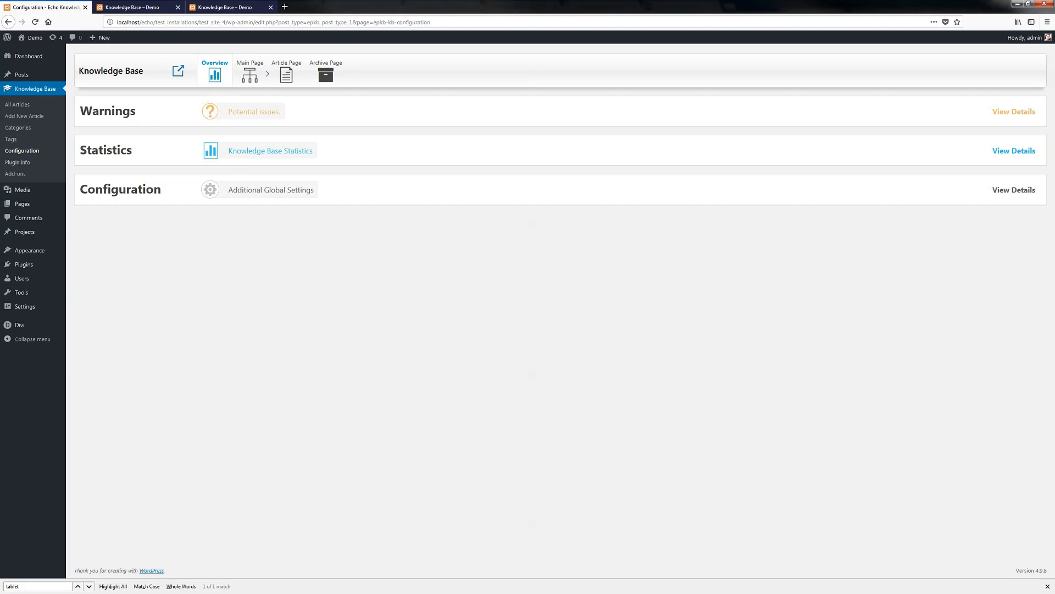
left_click(1011, 112)
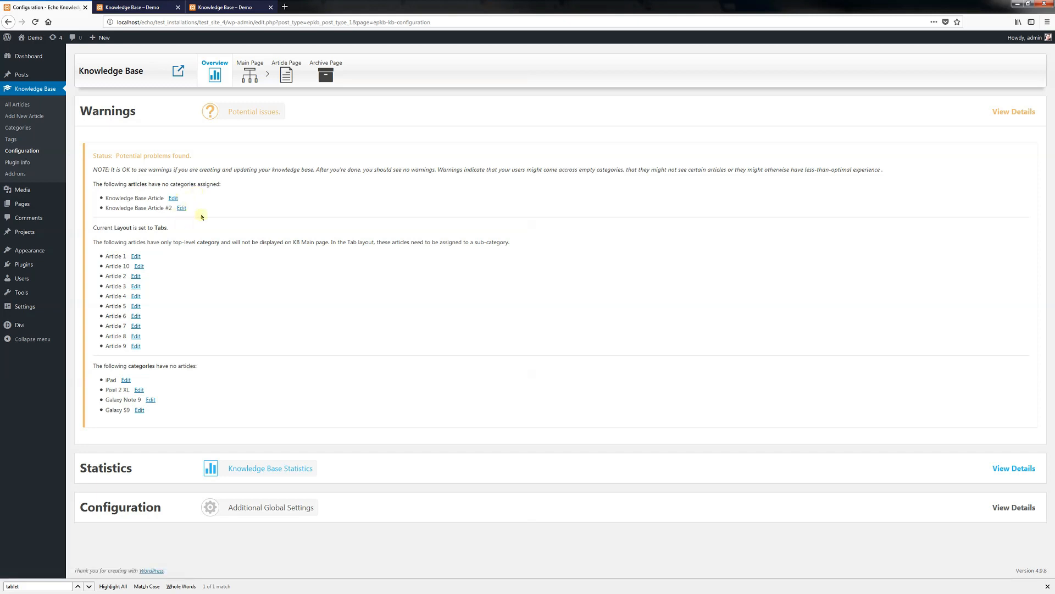
key("ctrl+Tab")
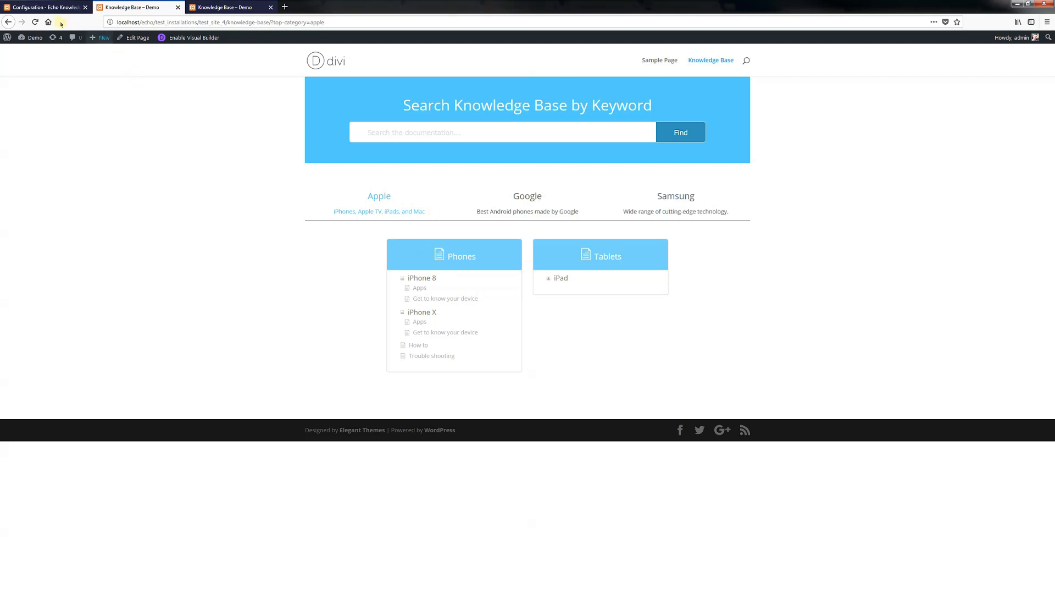
left_click(51, 7)
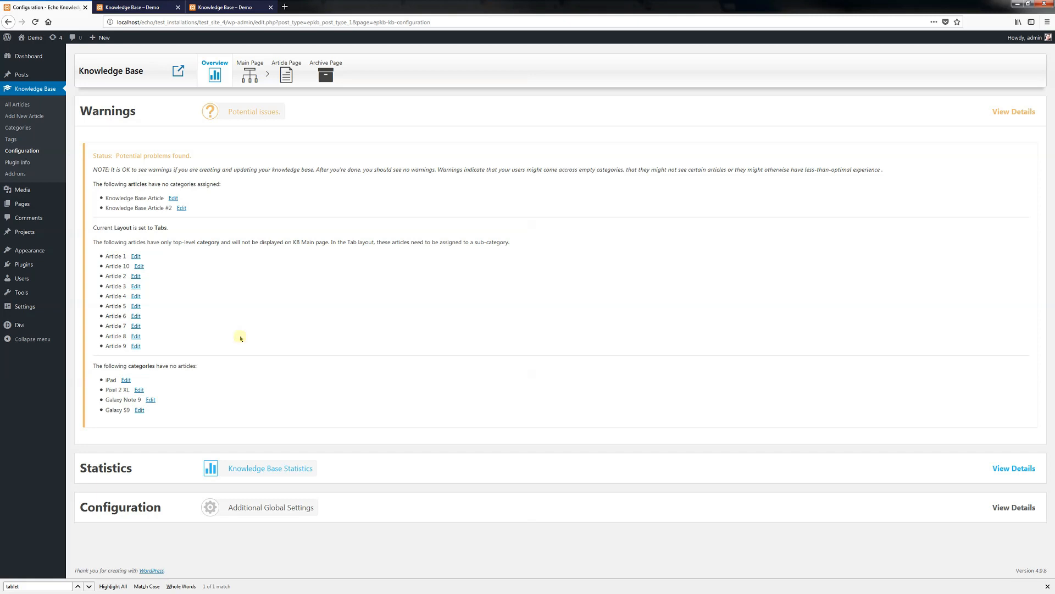
left_click(138, 7)
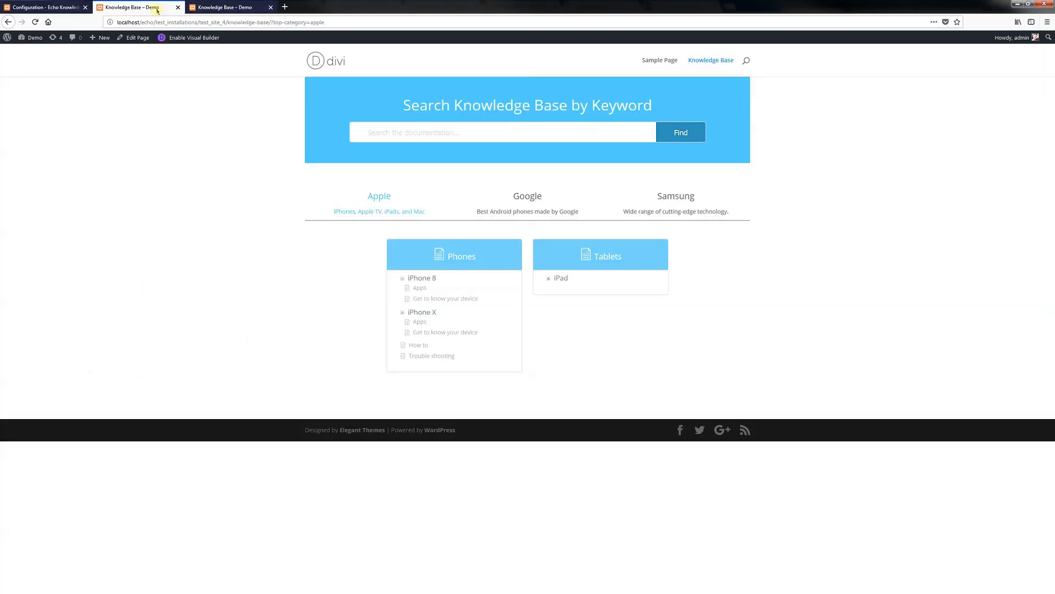
left_click(523, 219)
left_click_drag(502, 287, 531, 291)
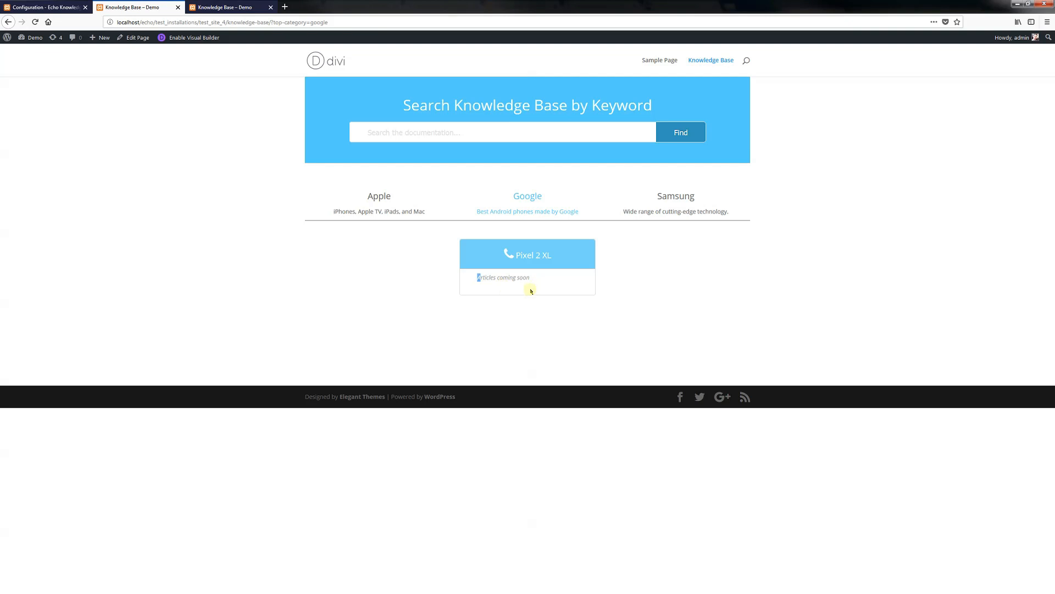
left_click(50, 7)
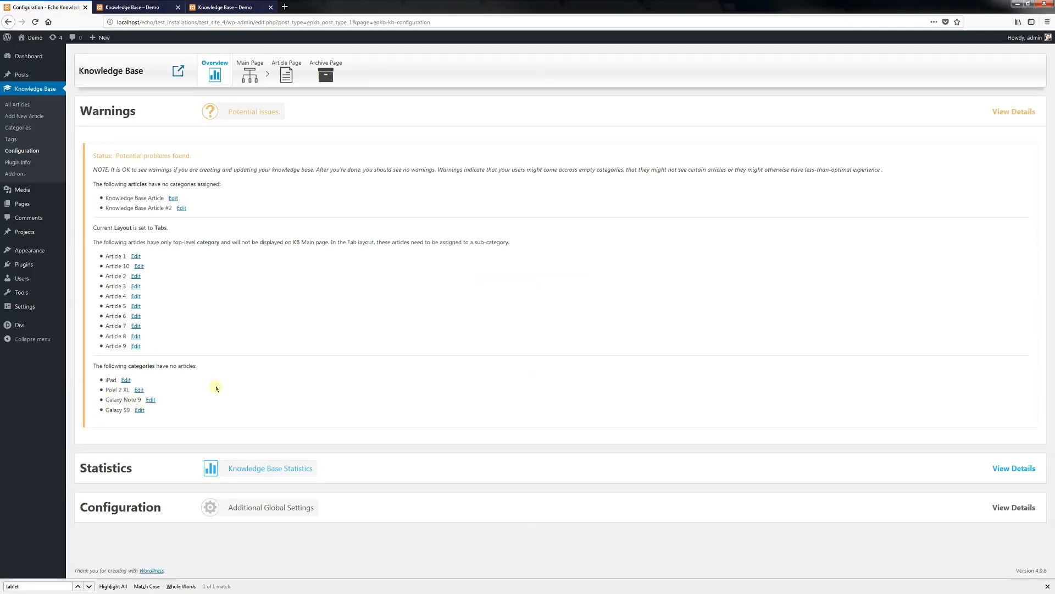
- View the knowledge base statistics and the additional global settings in the overview
left_click(996, 469)
scroll(351, 390, "down", 3)
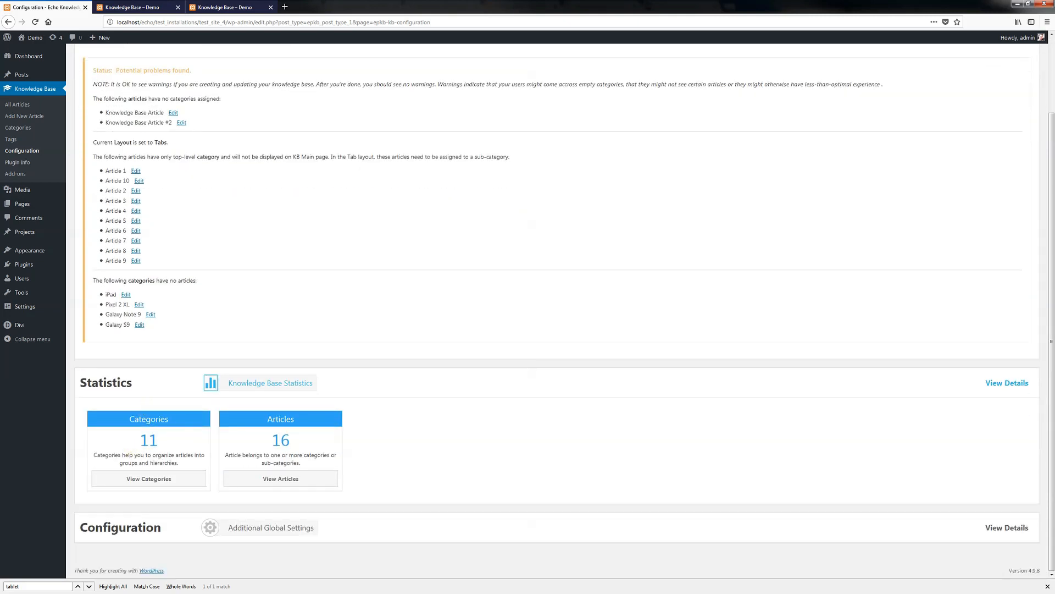
left_click(1006, 384)
left_click(1018, 507)
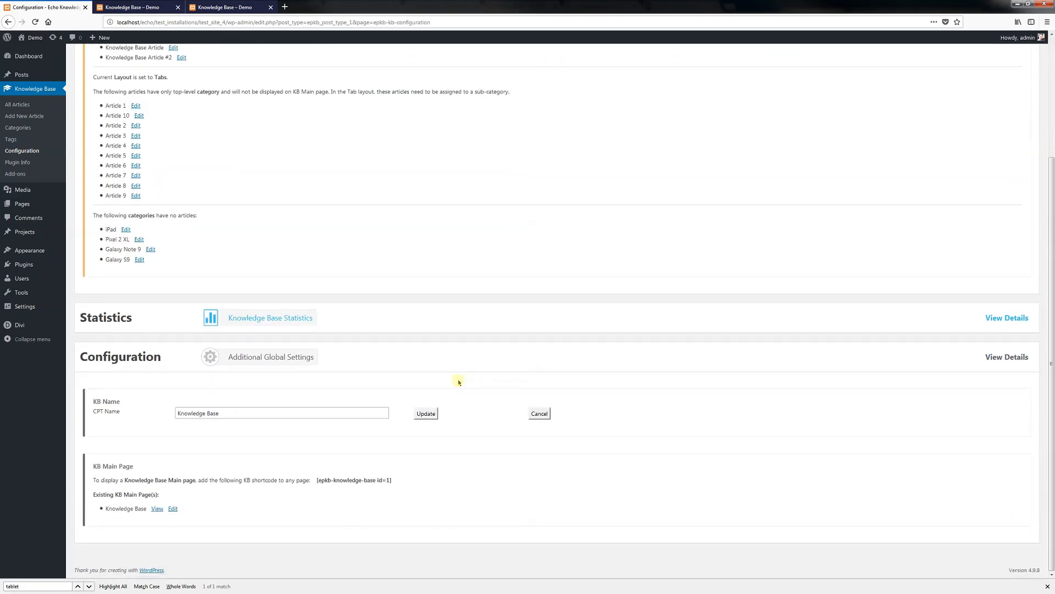
scroll(352, 307, "up", 5)
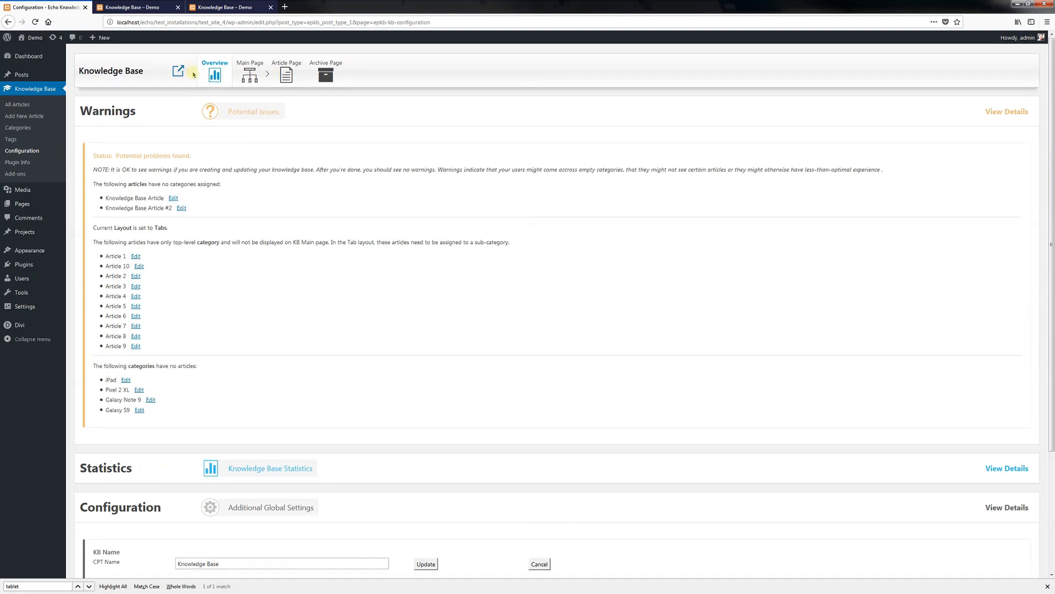
- Review the article page configuration, covering its setup, the back navigation, comments, breadcrumb and other features, and its tuning options
left_click(242, 78)
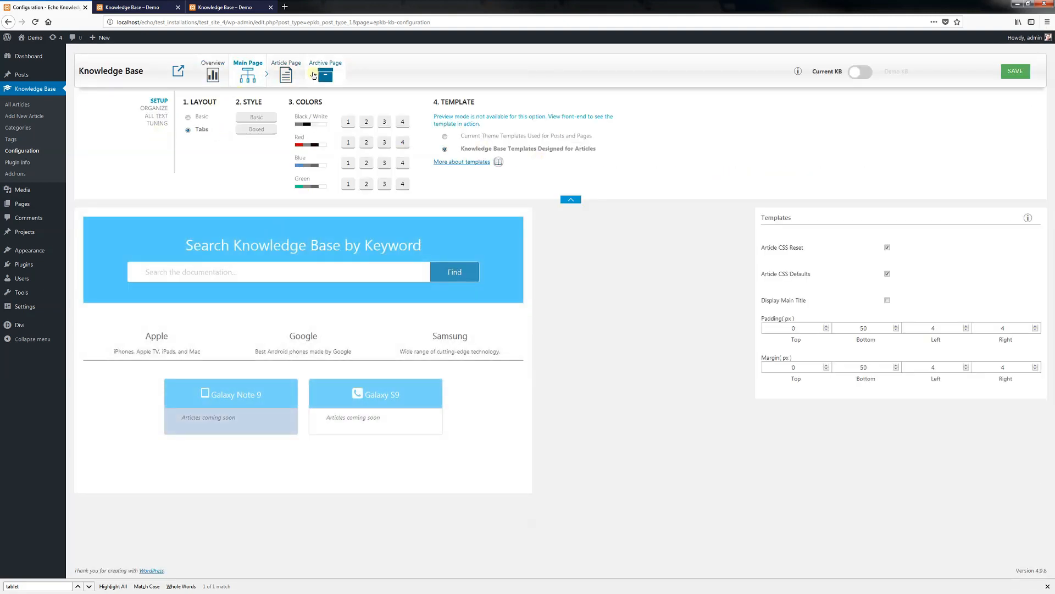
left_click(288, 71)
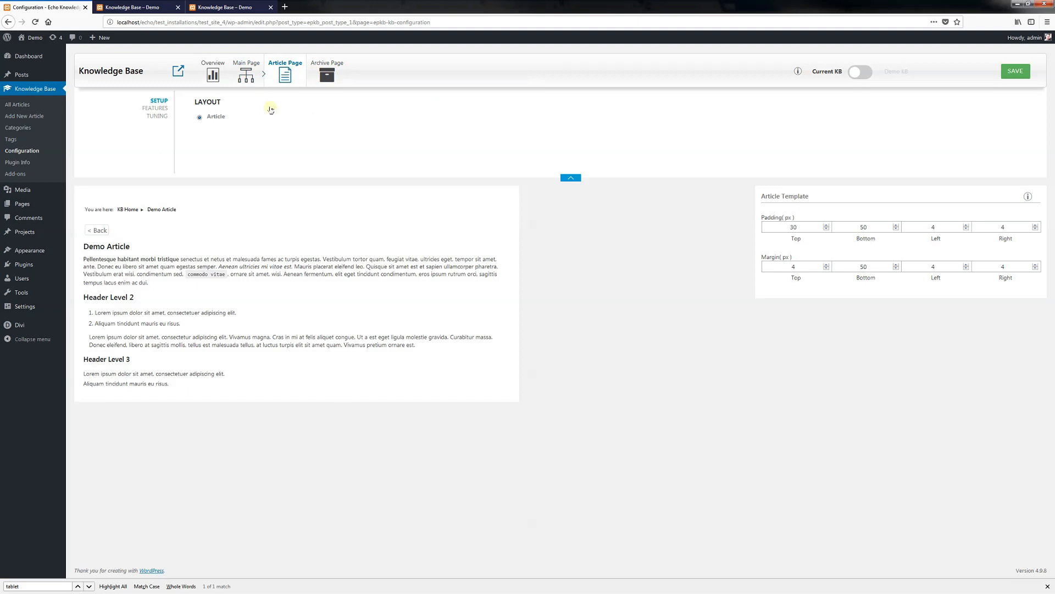
left_click(157, 115)
left_click(157, 109)
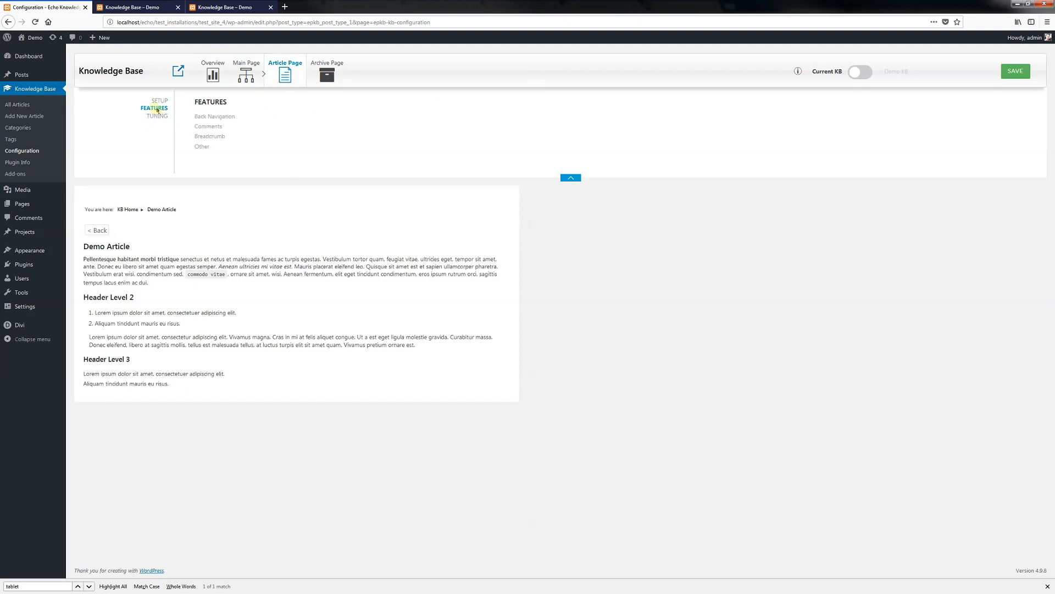
left_click(205, 117)
left_click(208, 127)
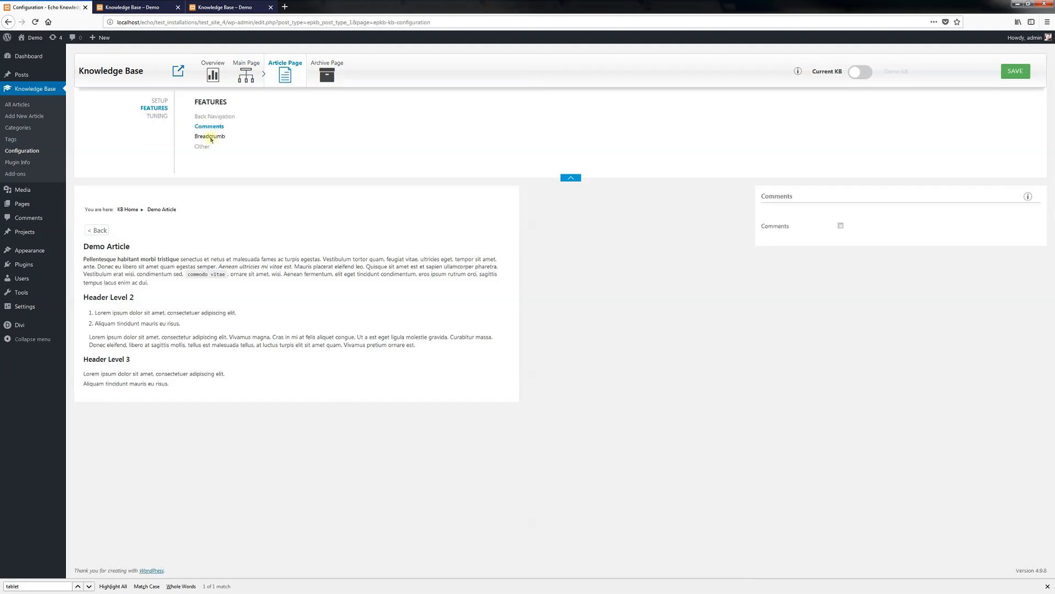
left_click(209, 136)
left_click(203, 147)
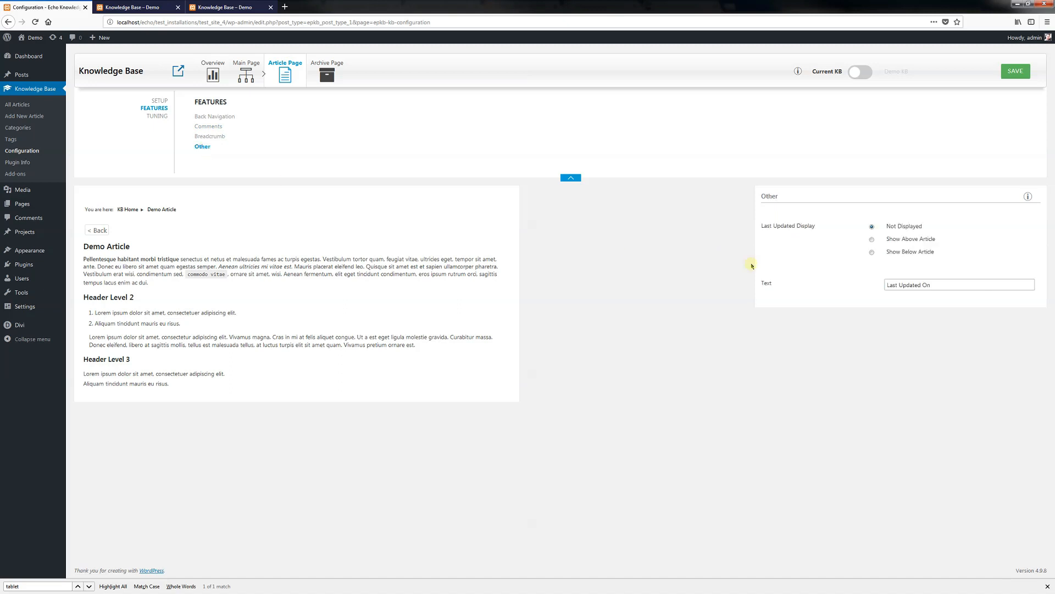
left_click(157, 117)
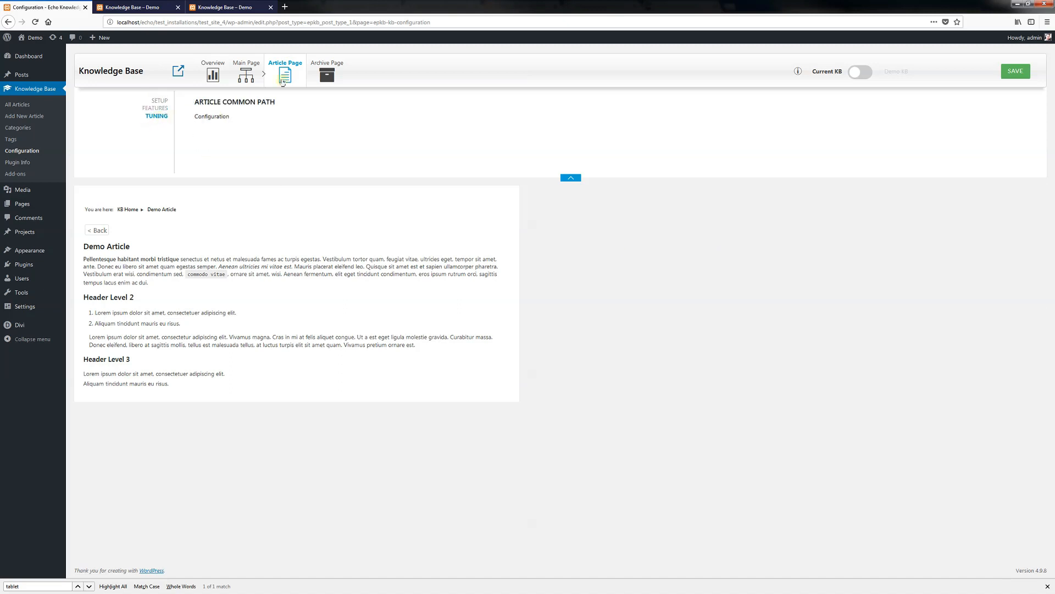
- View the archive page configuration and the live Apple category archive, reached from the breadcrumb of iPhone 8's "Get to know your device" article
left_click(324, 68)
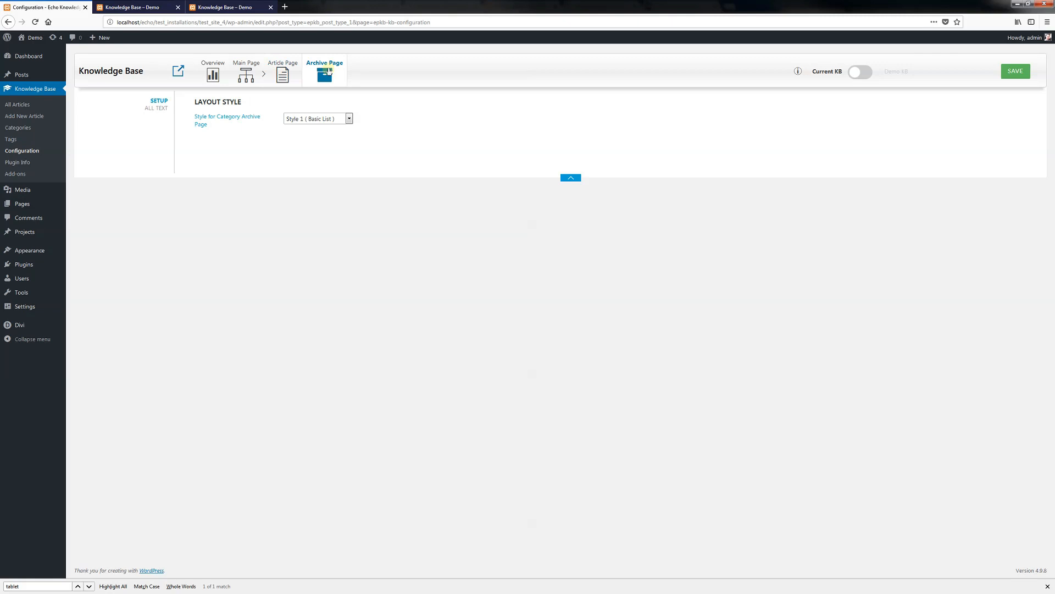
left_click(134, 7)
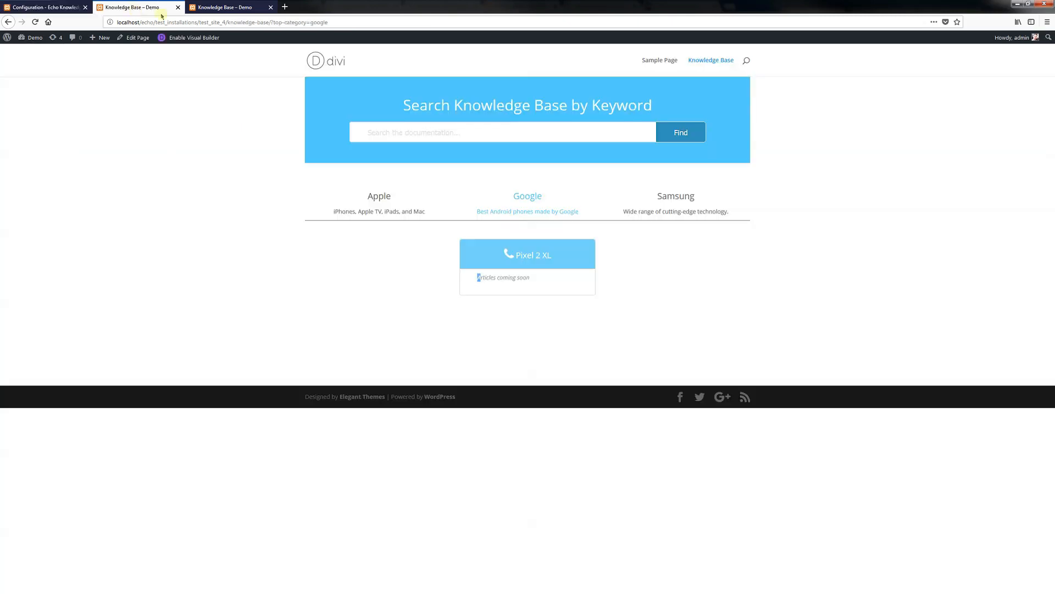
left_click(381, 212)
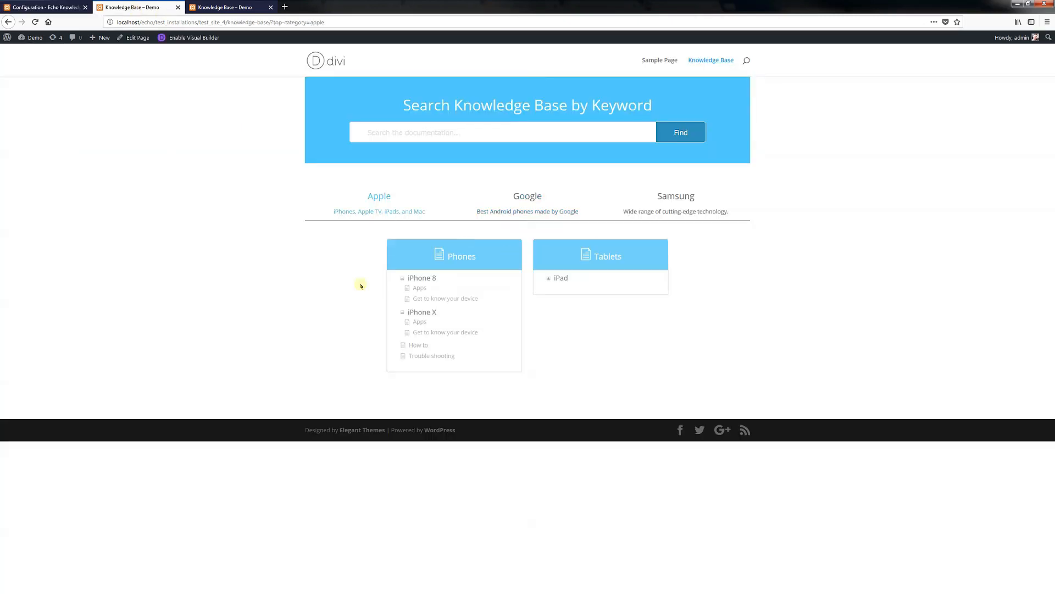
left_click(429, 300)
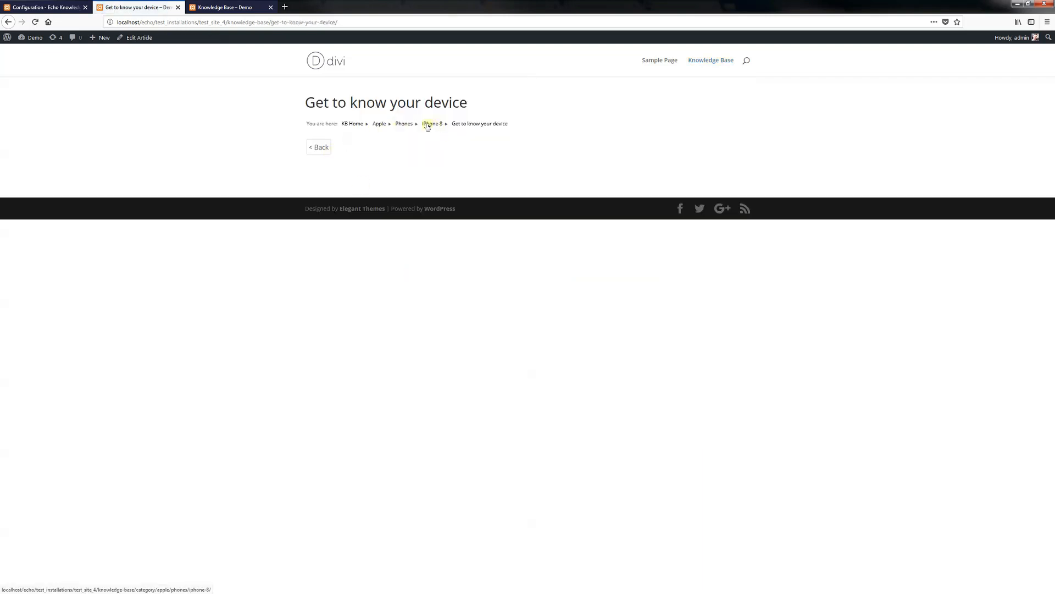
left_click(381, 125)
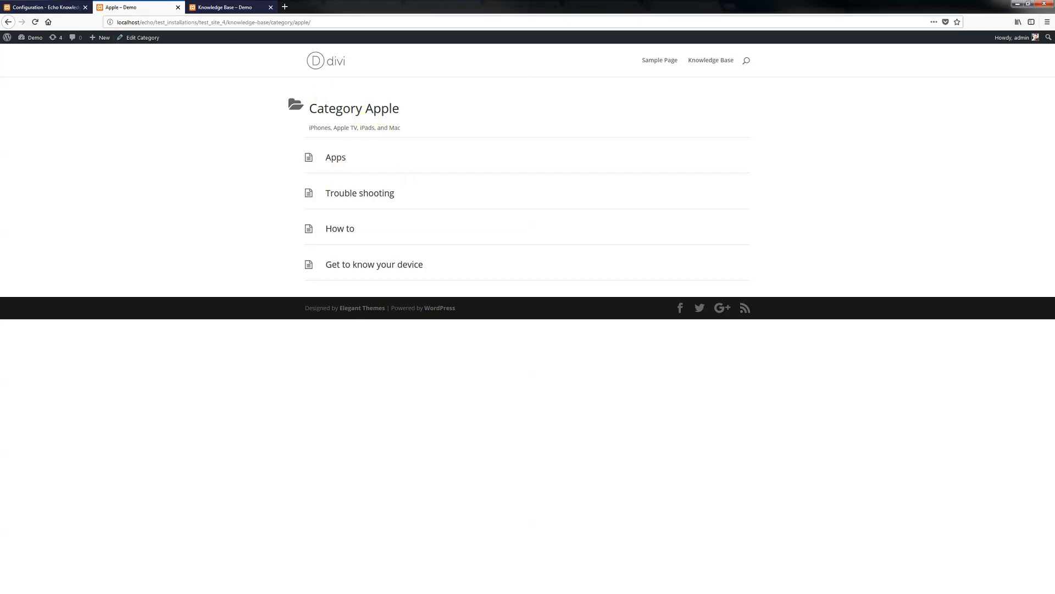
double_click(410, 110)
left_click(410, 110)
- Set the category archive page style to Style 5 (Grid), save the configuration and reload the live Apple category page
left_click(57, 11)
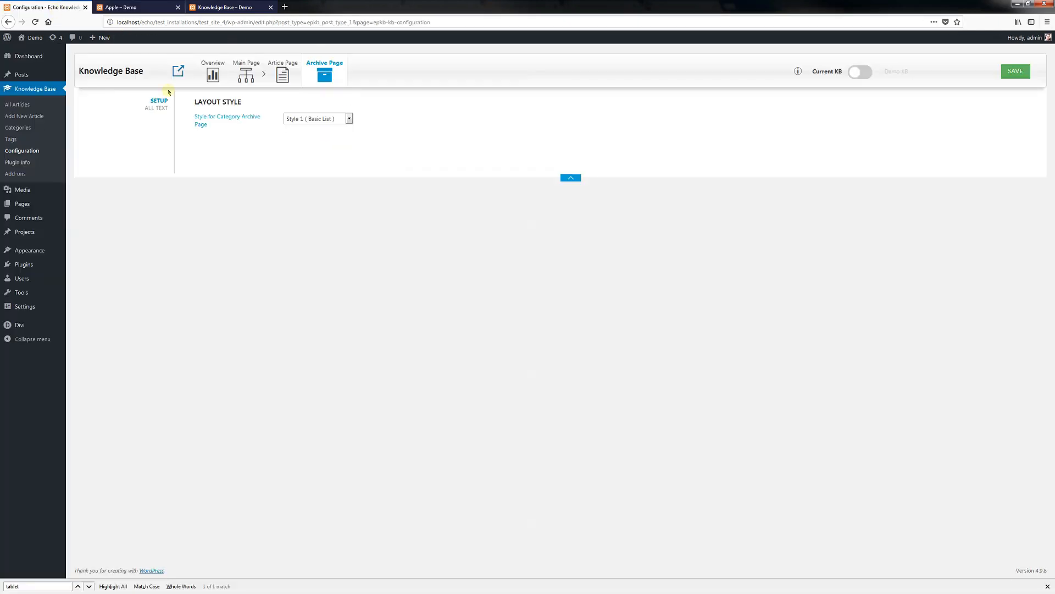
left_click(315, 118)
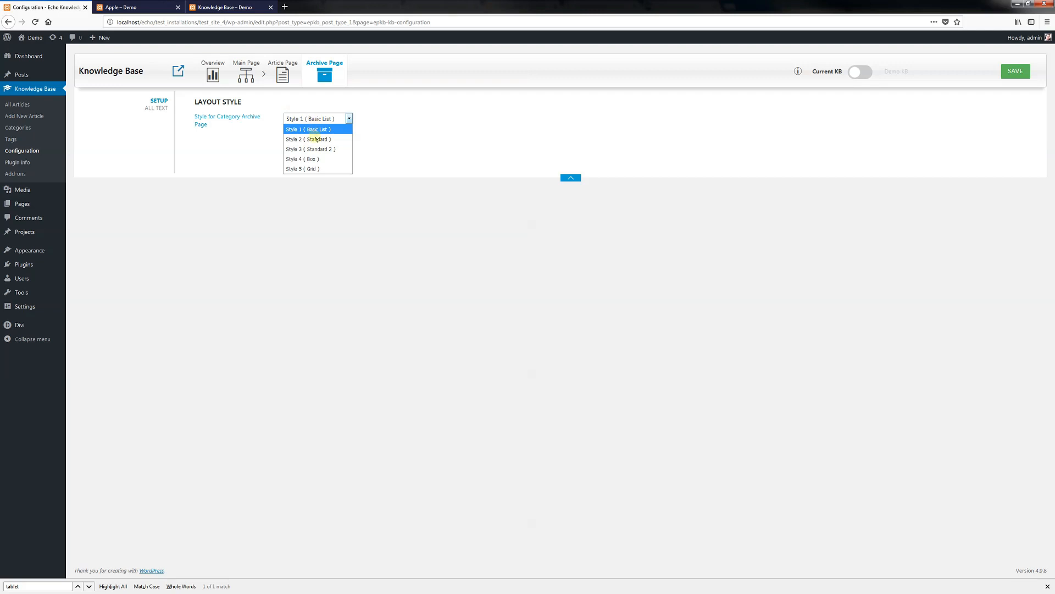
left_click(317, 169)
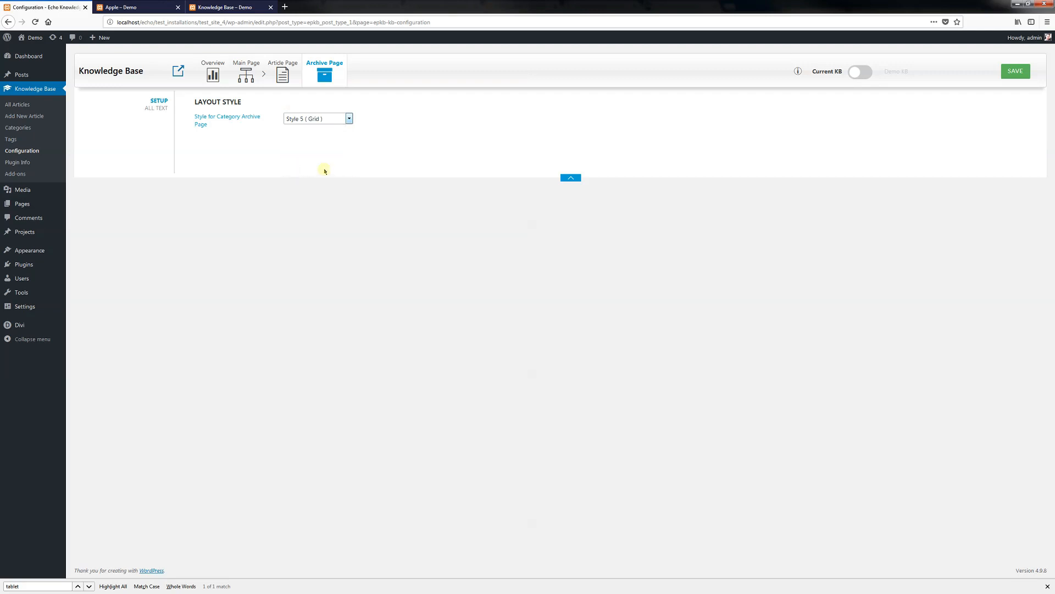
left_click(1015, 71)
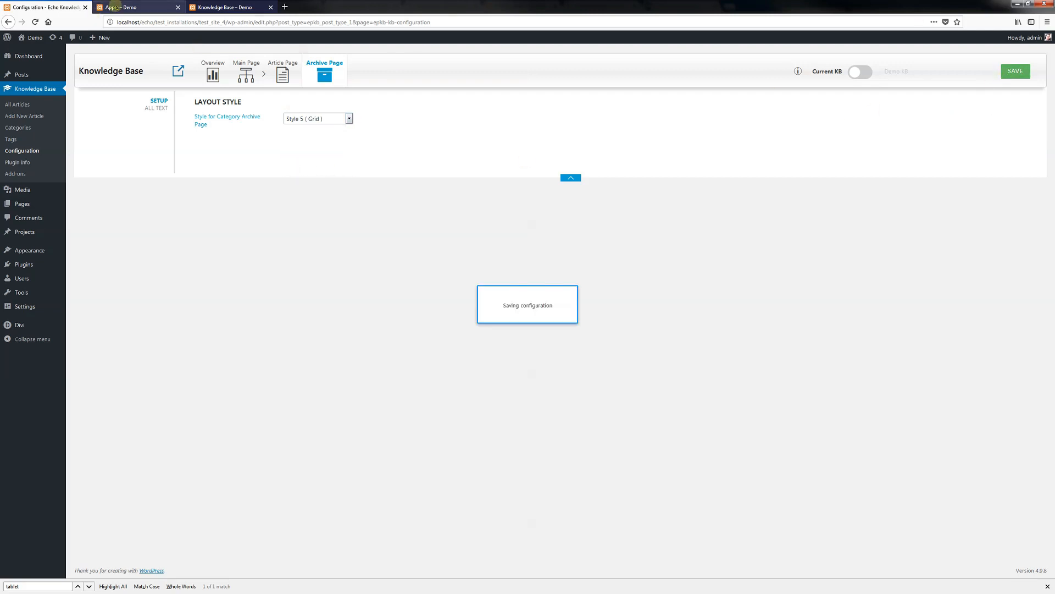
left_click(117, 7)
left_click(35, 22)
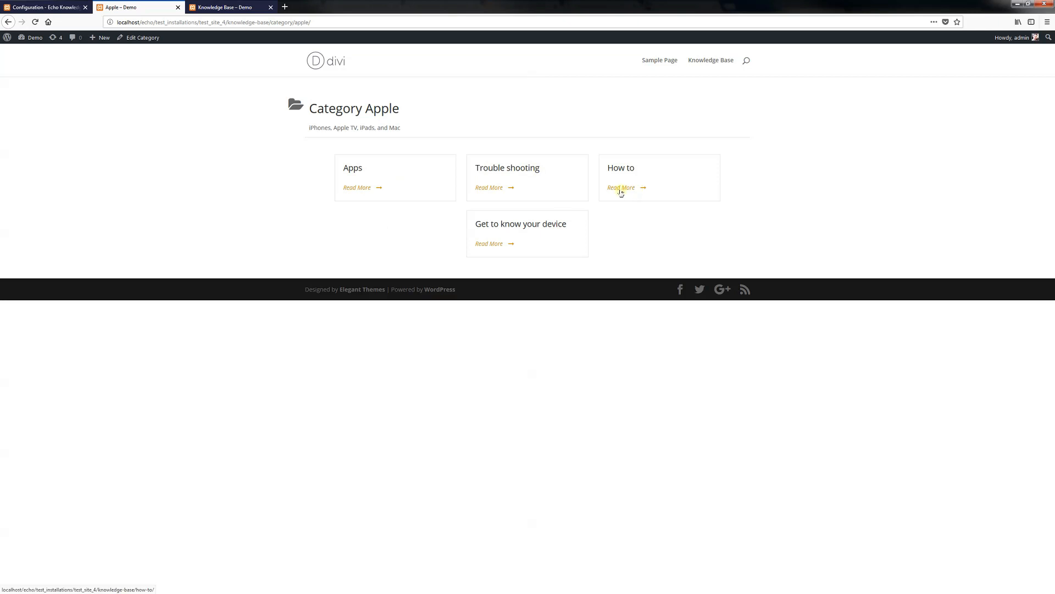
- Switch the category archive page style to Style 2 (Standard), save it and refresh the live Apple category page
left_click(65, 9)
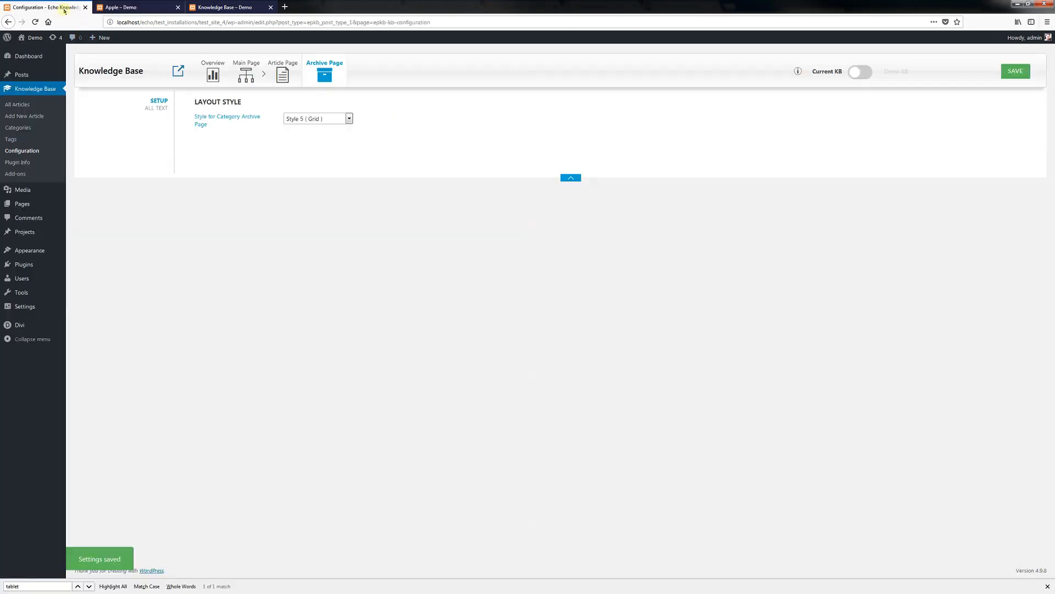
left_click(308, 124)
left_click(322, 139)
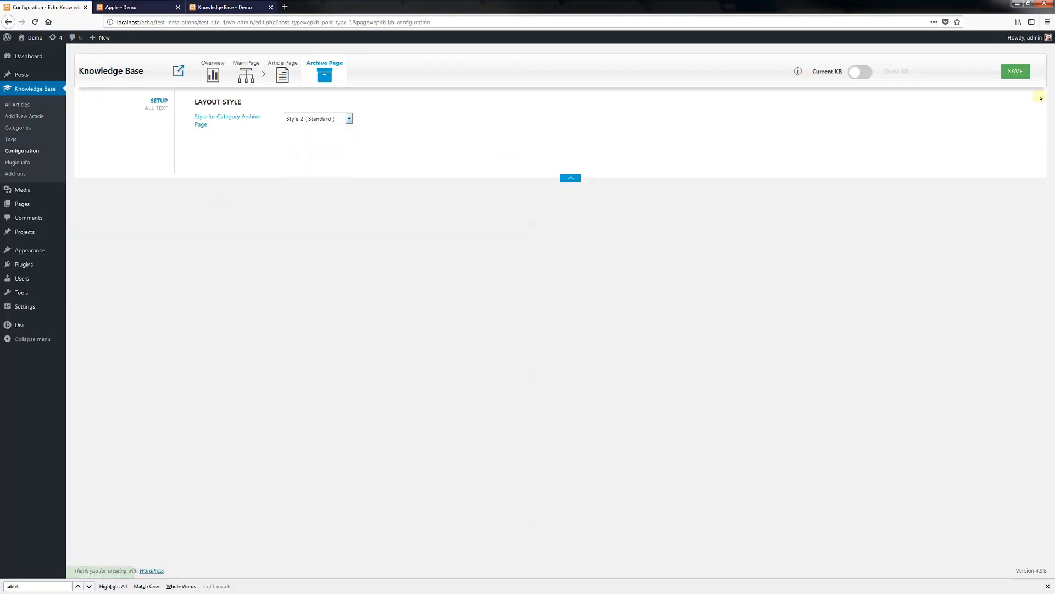
left_click(1015, 71)
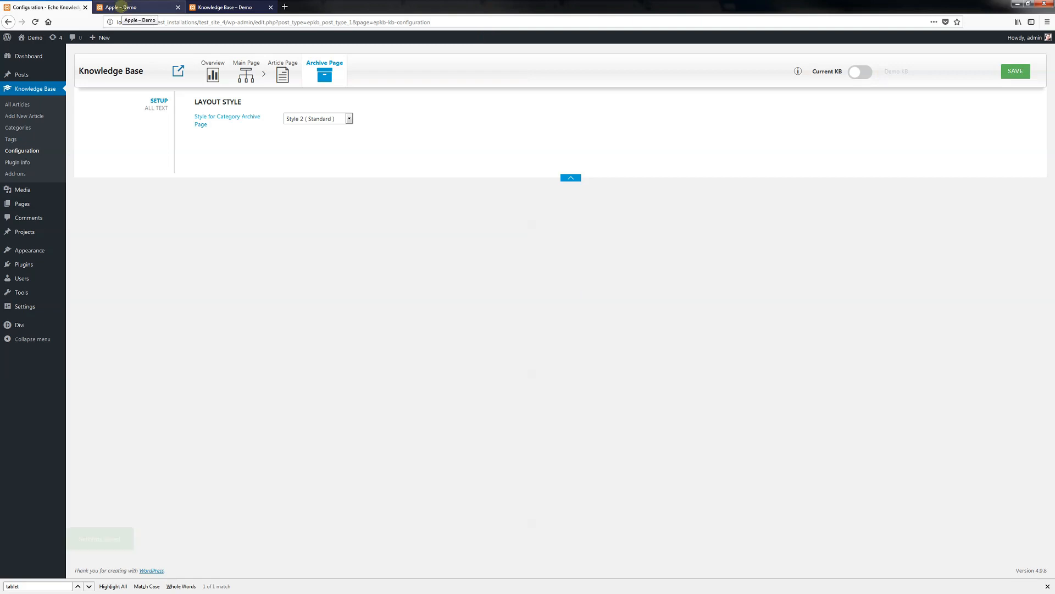
left_click(121, 8)
key("F5")
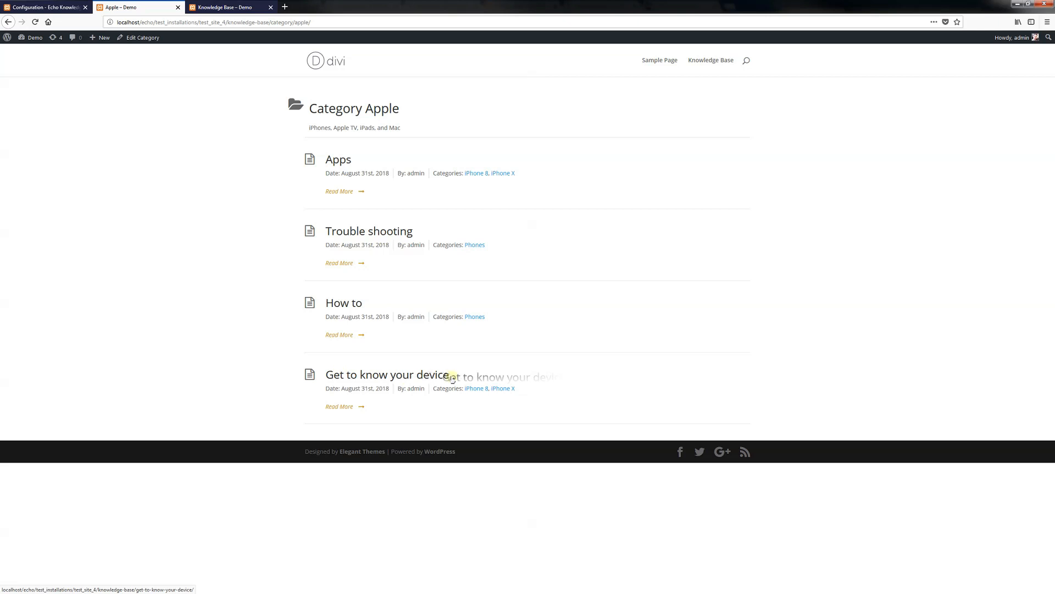
- Change the category archive page style to Style 4 (Box), save it and check the live Apple category page
left_click(59, 7)
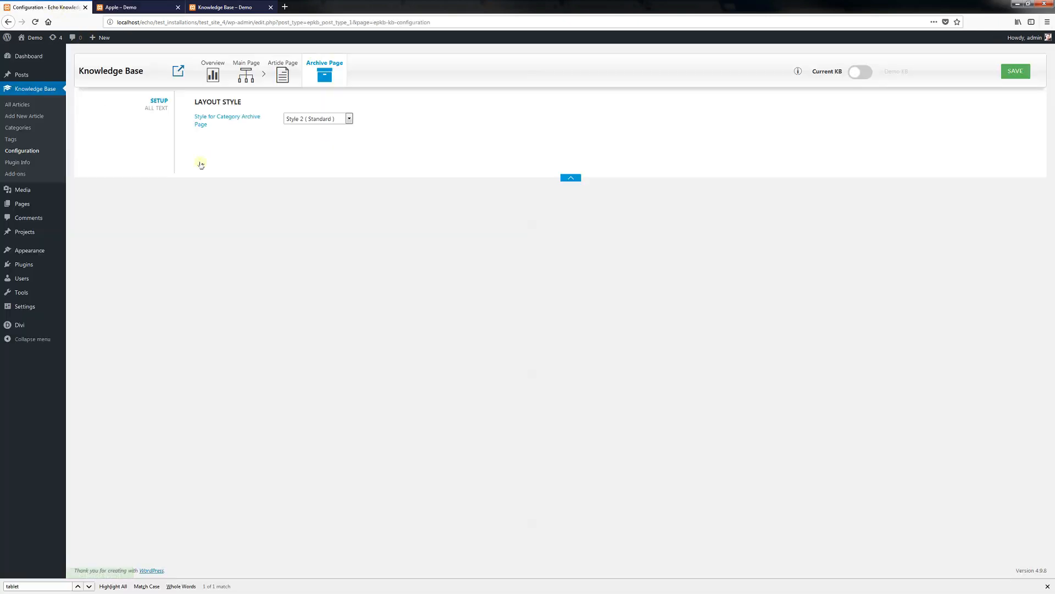
left_click(315, 119)
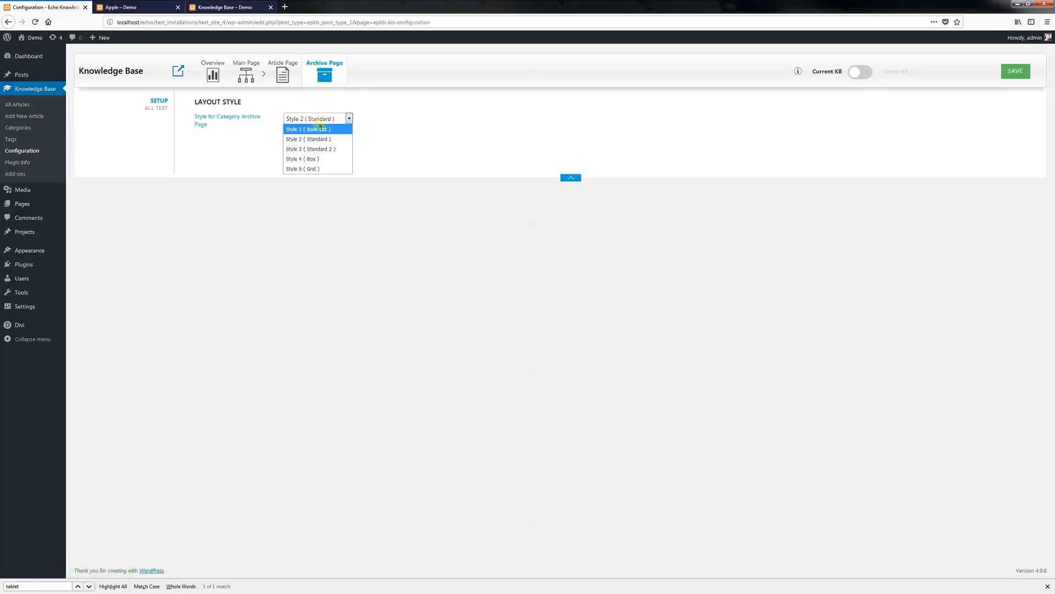
left_click(324, 159)
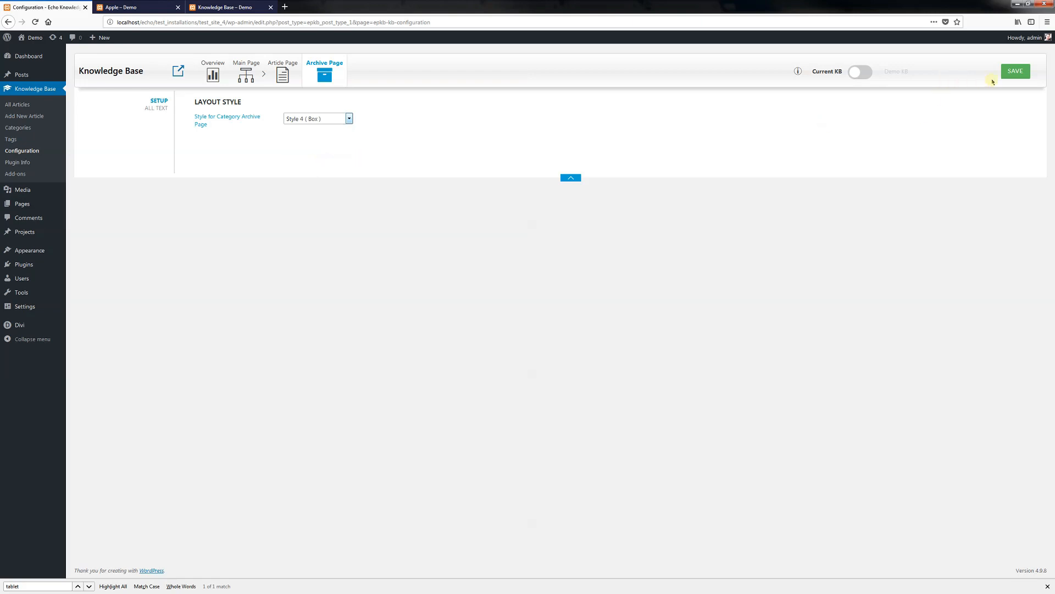
left_click(1015, 72)
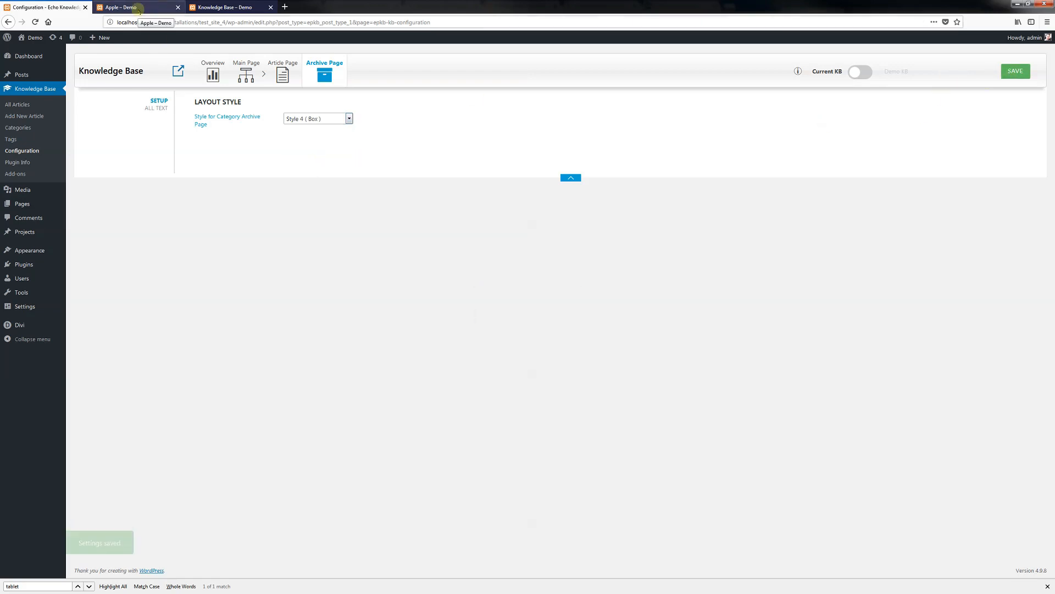
left_click(132, 7)
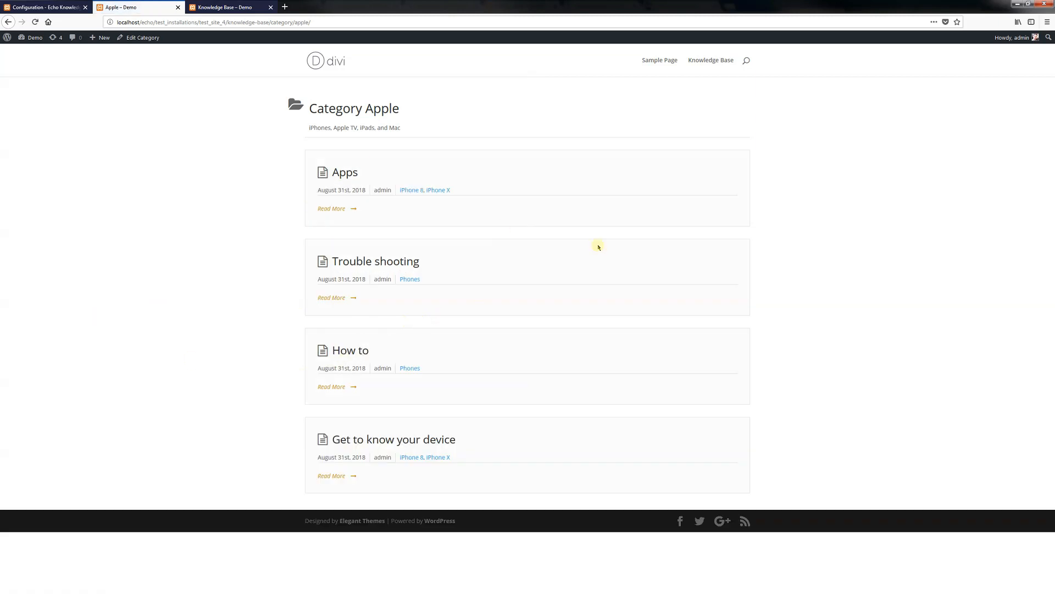
- In the main page's content style tuning, set the number of columns to 1 for the Basic layout and check the preview
left_click(55, 8)
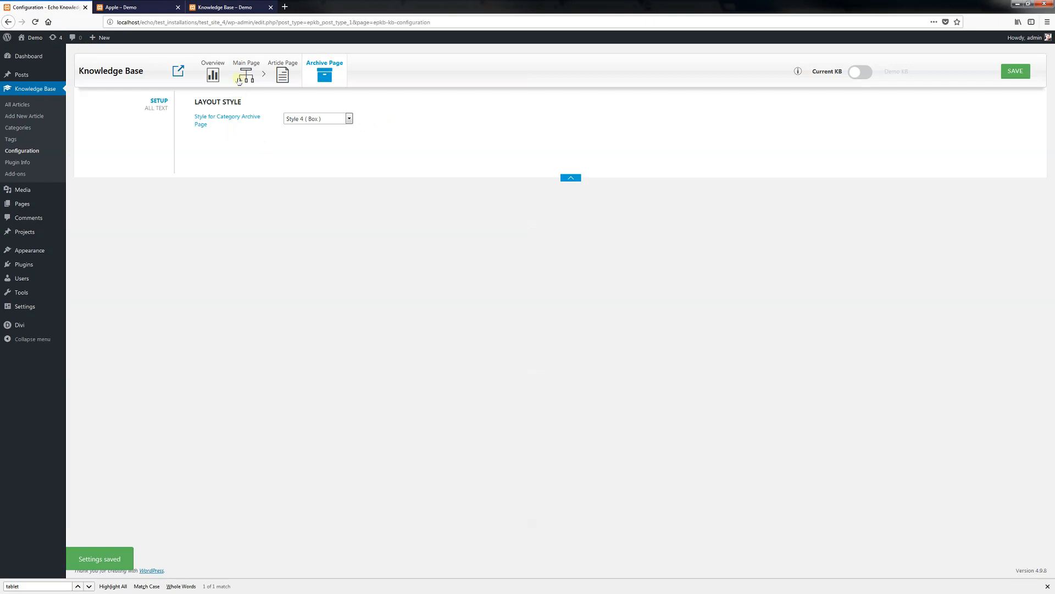
left_click(282, 77)
left_click(246, 76)
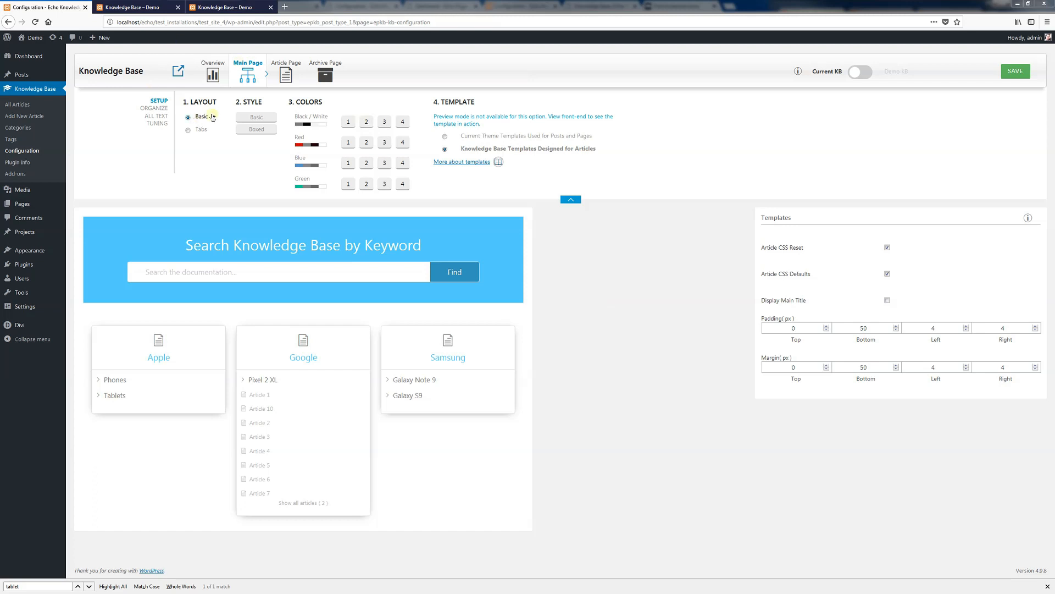
left_click(157, 124)
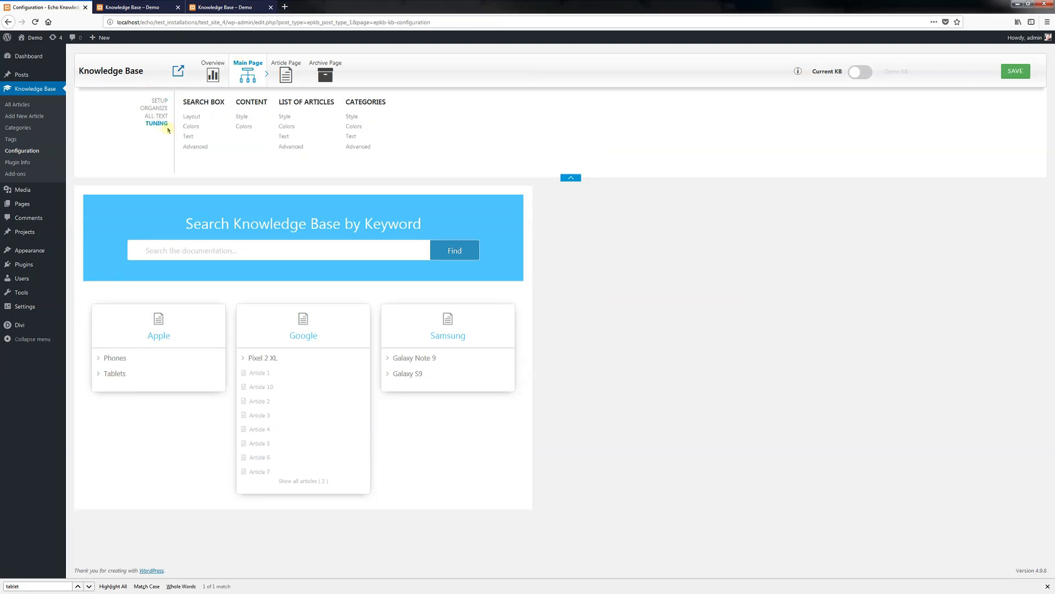
left_click(240, 117)
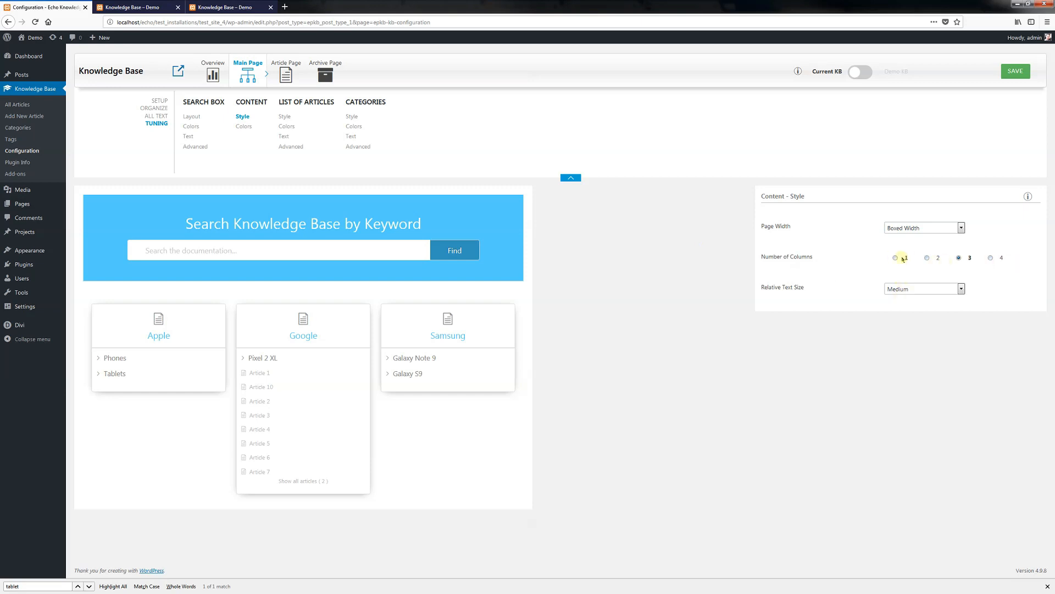
left_click(896, 258)
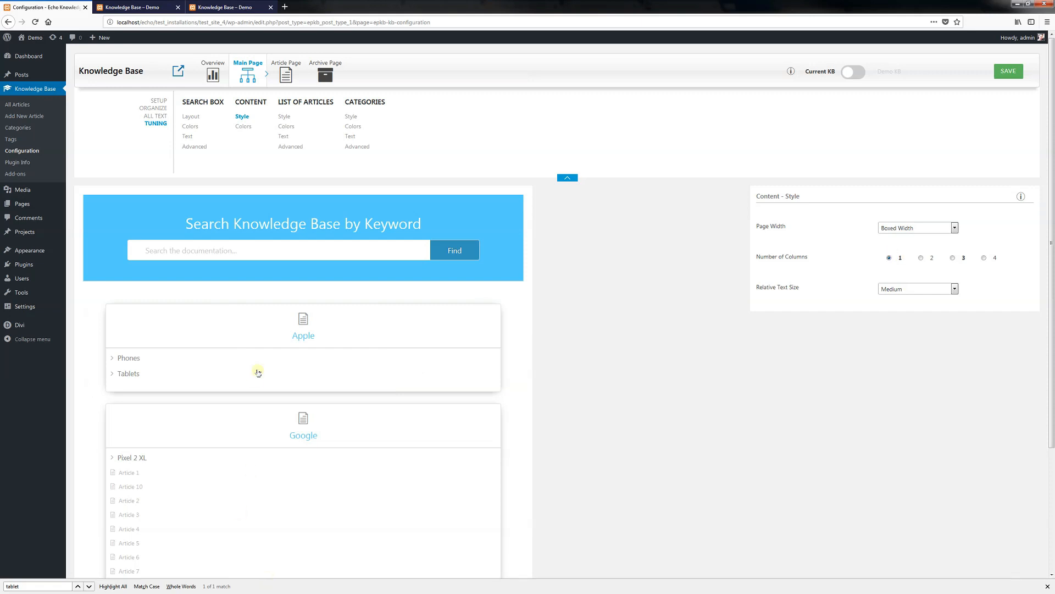
scroll(257, 370, "down", 3)
scroll(314, 446, "up", 3)
- In the main page's categories style, set the top category icon location to Left and the head text alignment to Left
left_click(352, 117)
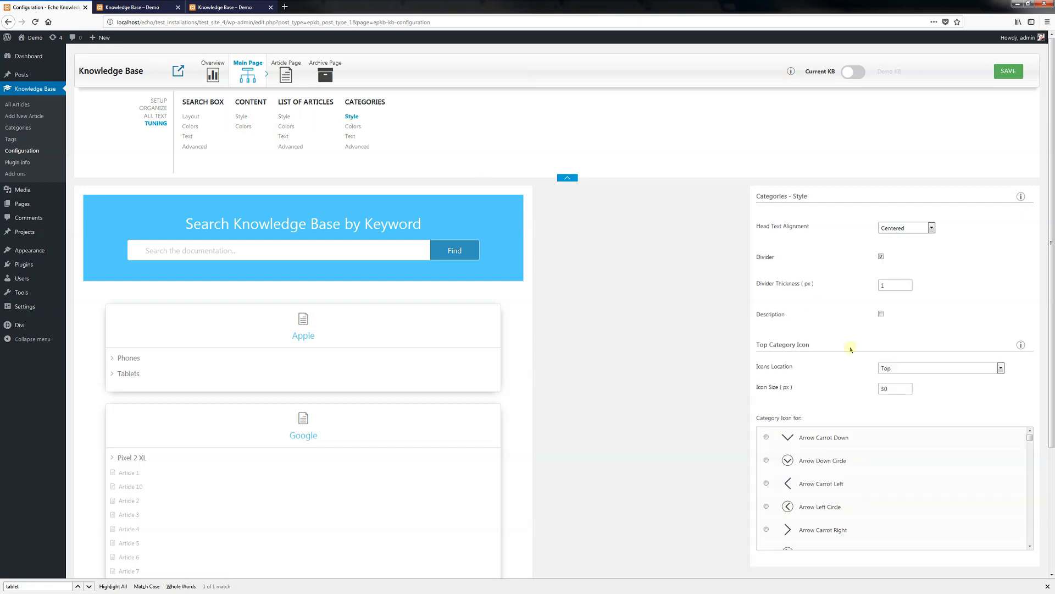
left_click(886, 370)
left_click(887, 387)
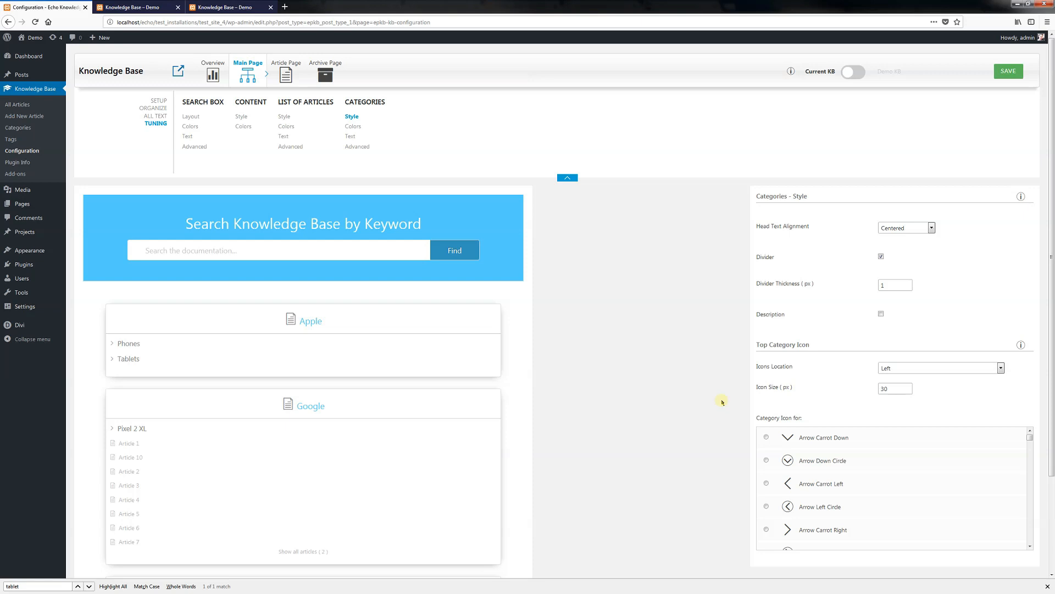
left_click(908, 228)
left_click(887, 237)
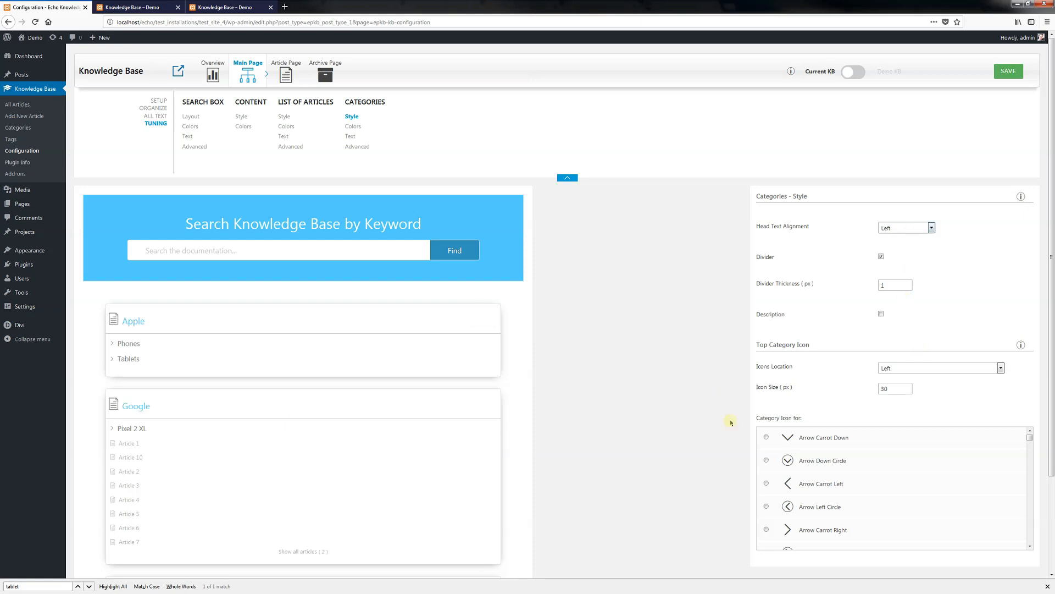
scroll(605, 500, "down", 2)
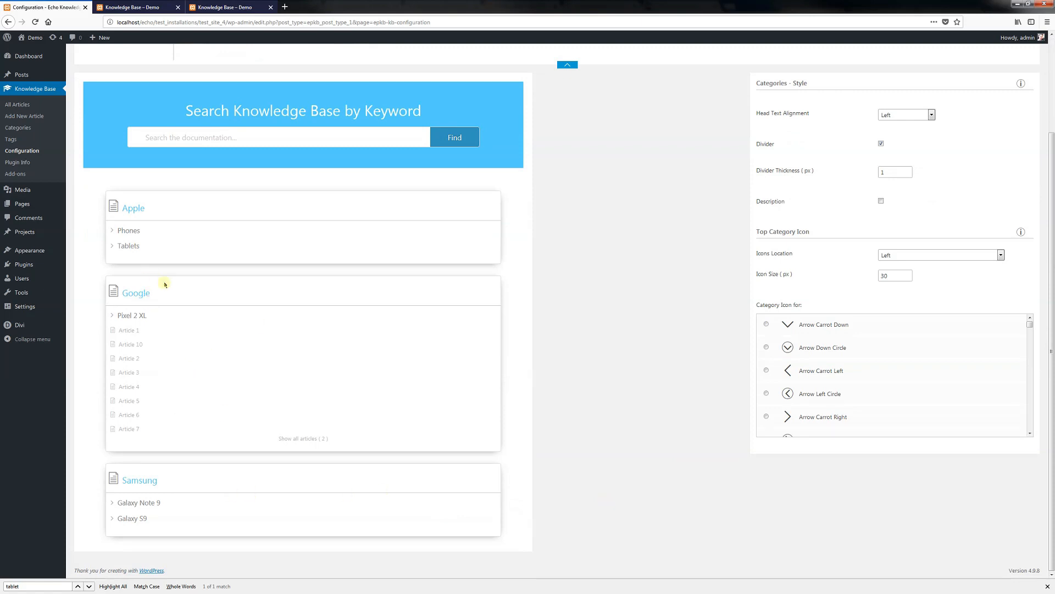
scroll(165, 282, "up", 2)
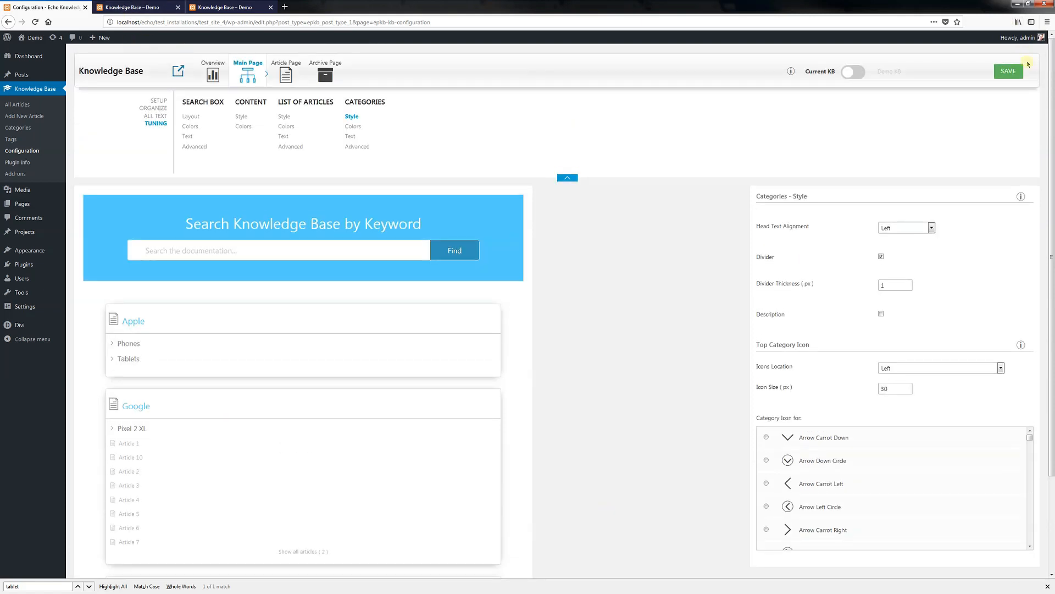
- Save the main page's category style changes and refresh the live Knowledge Base page
left_click(1009, 70)
left_click(145, 9)
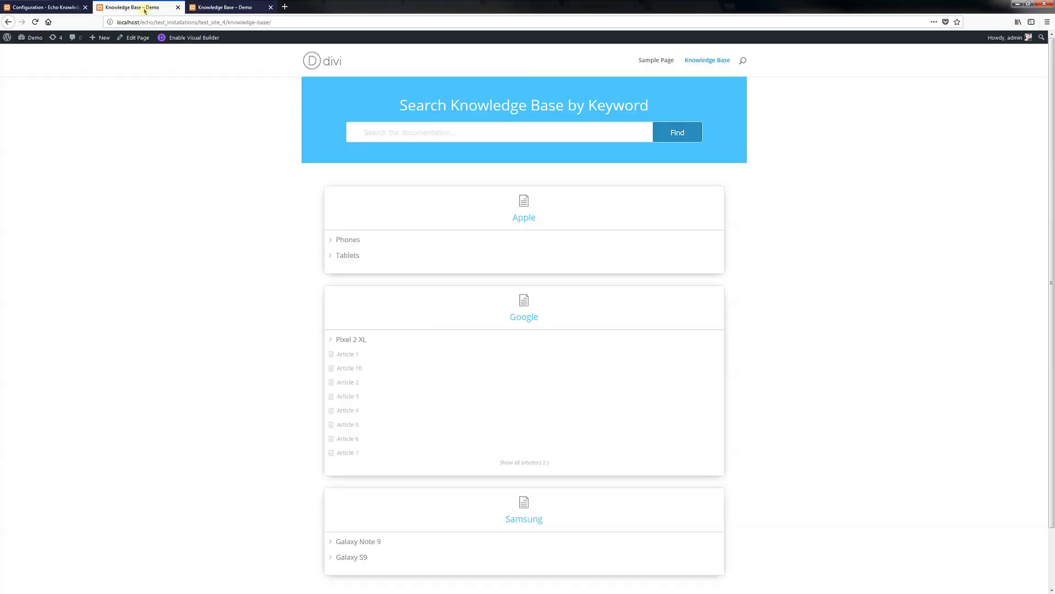
left_click(34, 21)
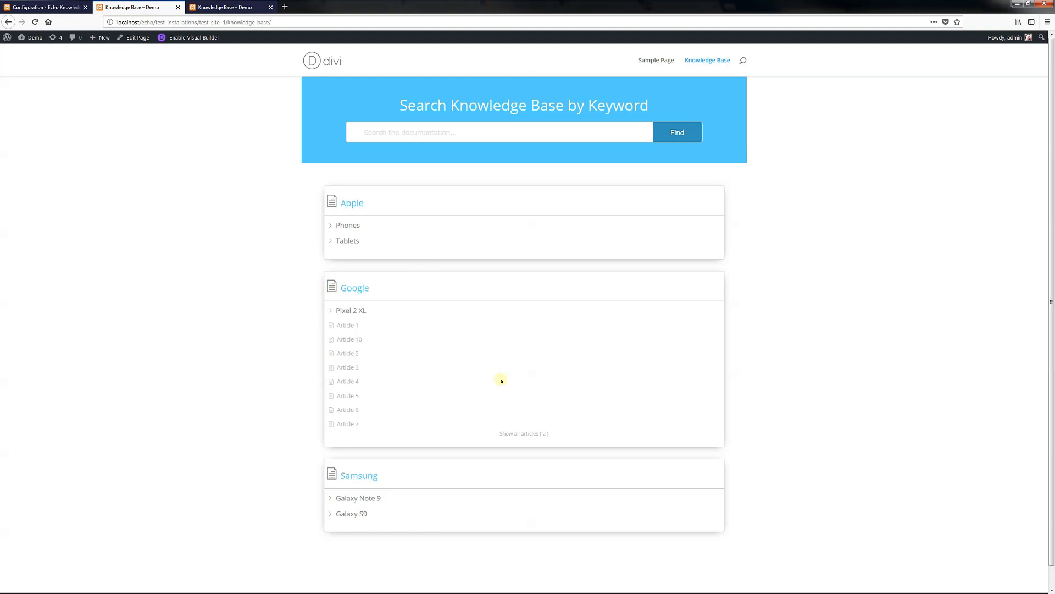
- On the live Knowledge Base page, expand Apple's Phones subcategory and show all of Google's articles to review the single-column layout
left_click(349, 225)
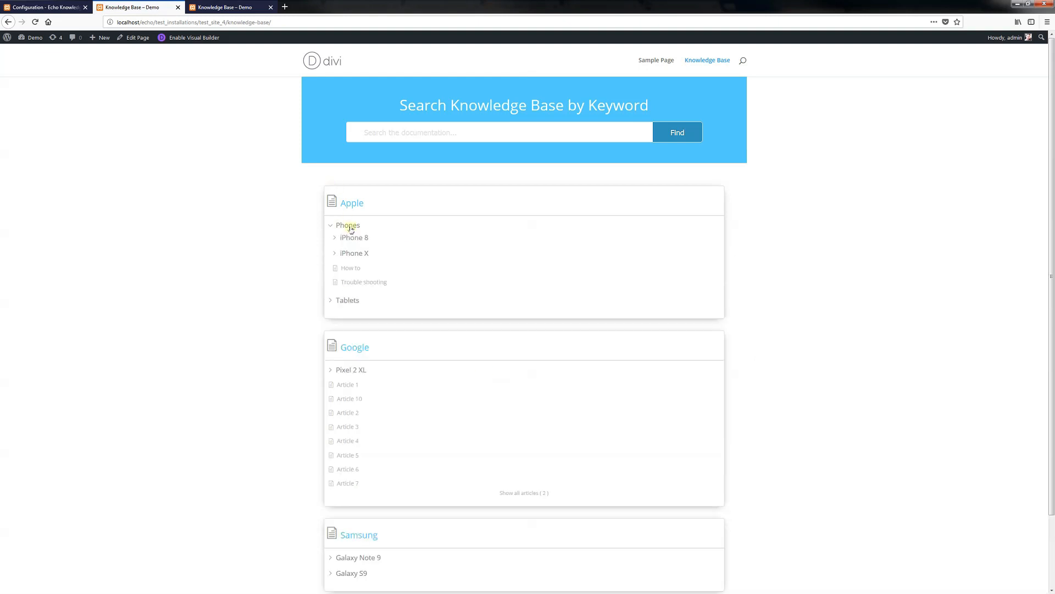
left_click(539, 496)
scroll(539, 497, "down", 2)
scroll(514, 544, "up", 2)
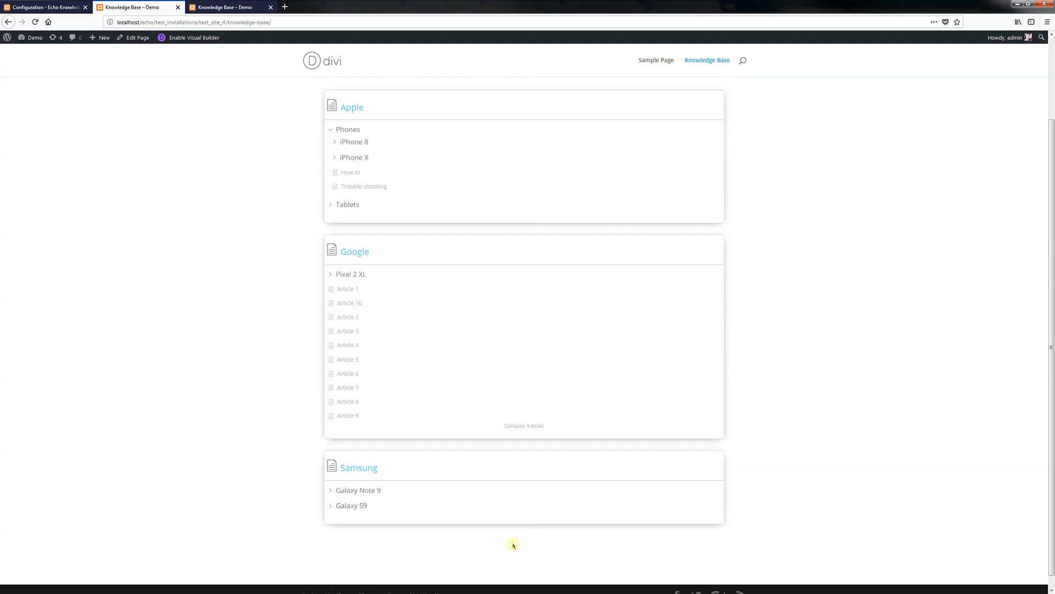
- In the main page's search box tuning, set the layout to No search box, save it and refresh the live Knowledge Base page
left_click(65, 10)
left_click(190, 117)
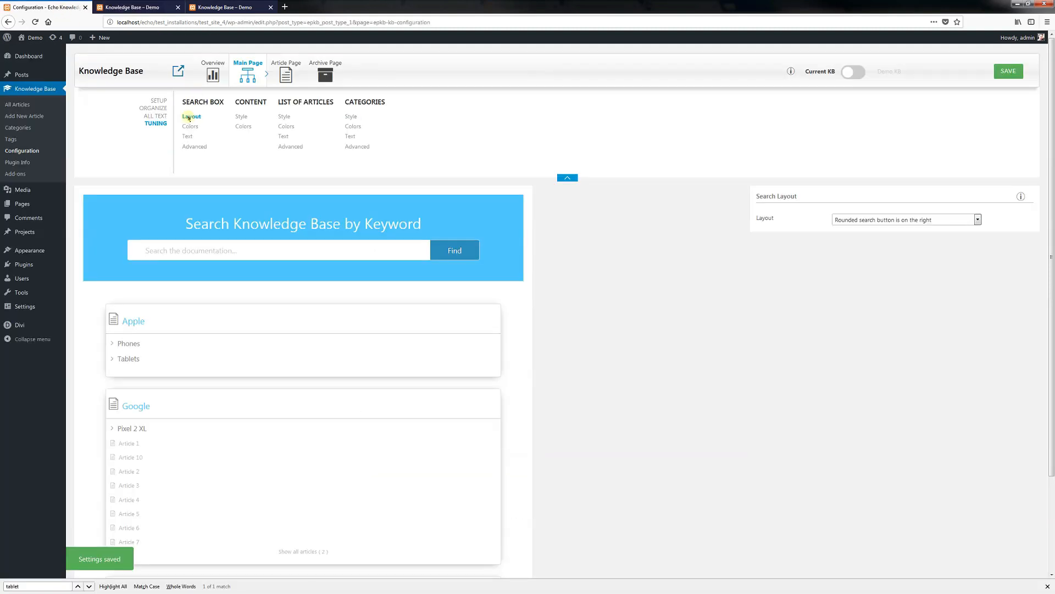
left_click(918, 221)
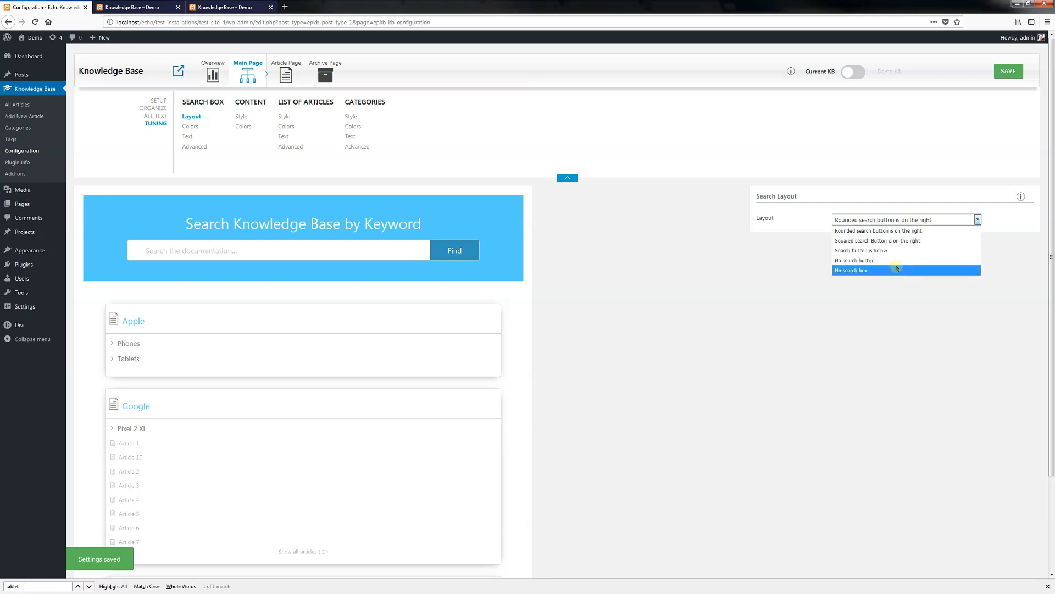
left_click(895, 269)
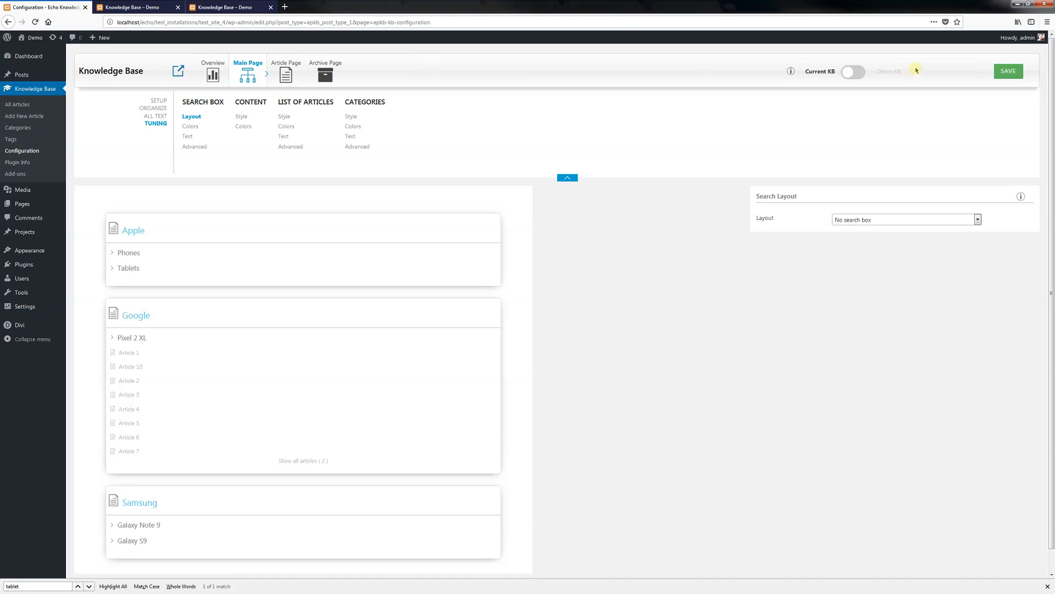
left_click(1008, 71)
left_click(135, 7)
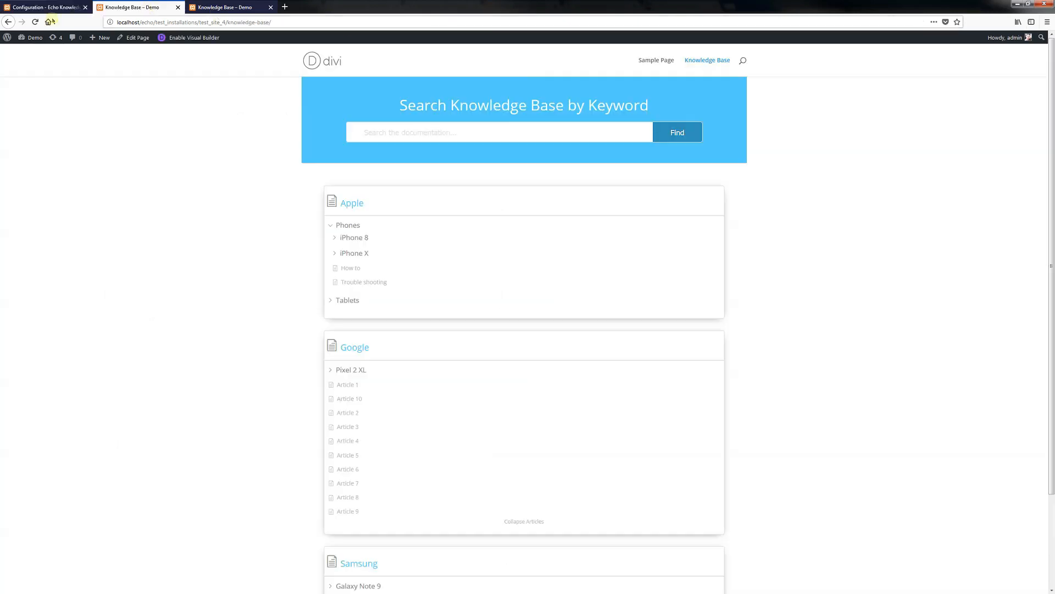
left_click(35, 21)
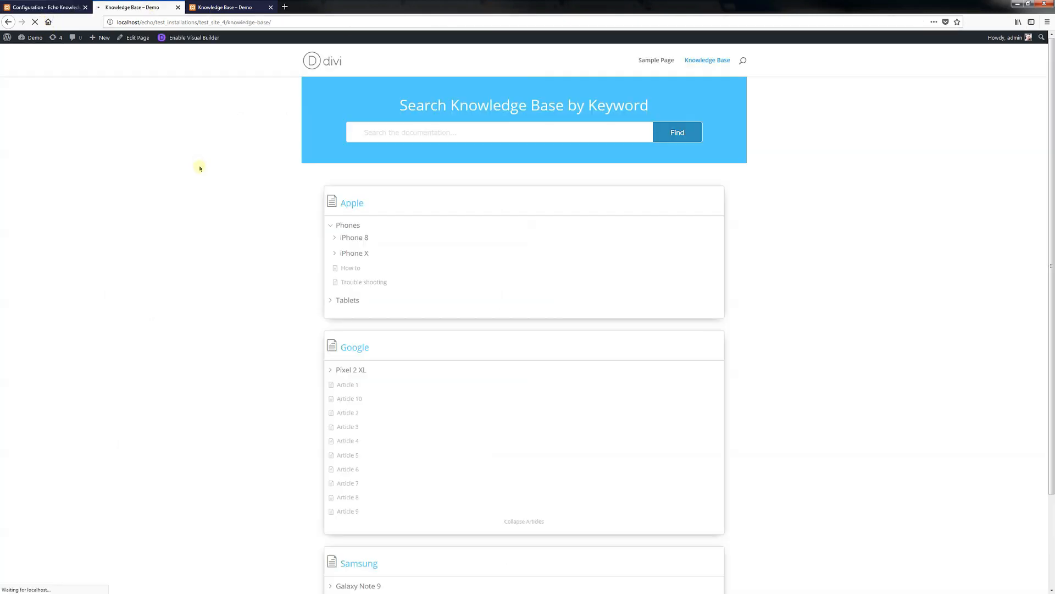